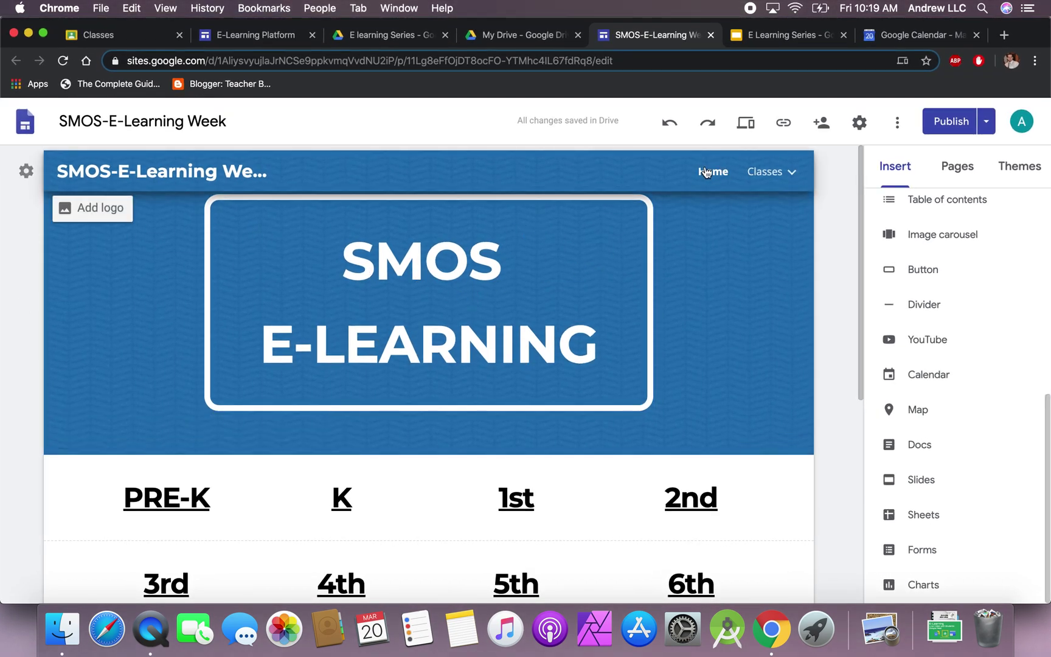
# Step: Open the Pre-K, 2nd and 7th class pages in turn from the Classes menu
pyautogui.moveTo(781, 176)
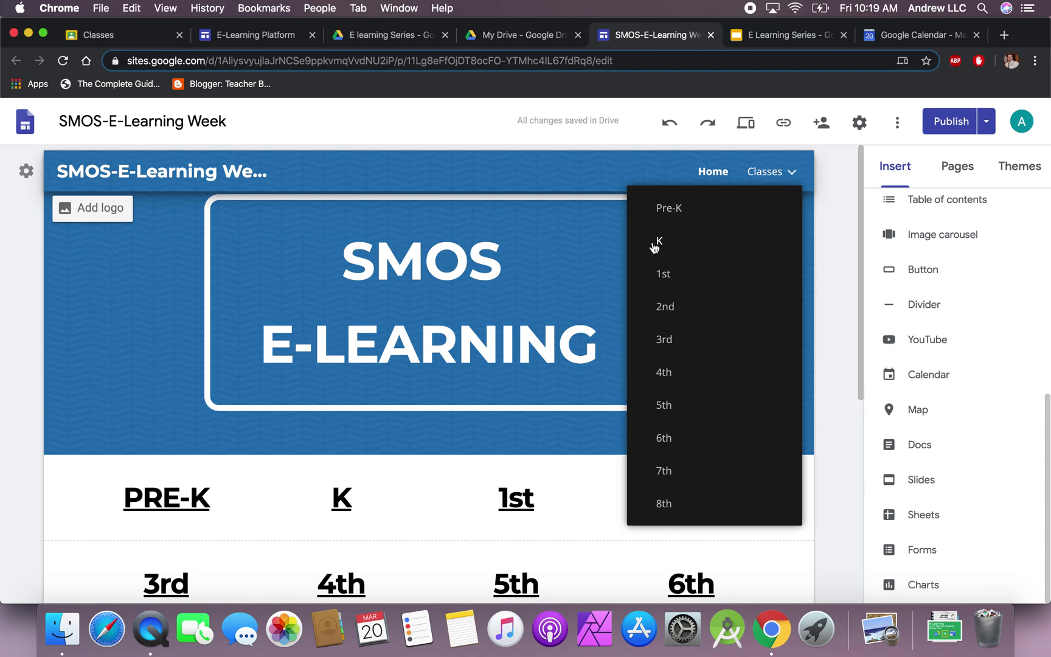
pyautogui.click(670, 211)
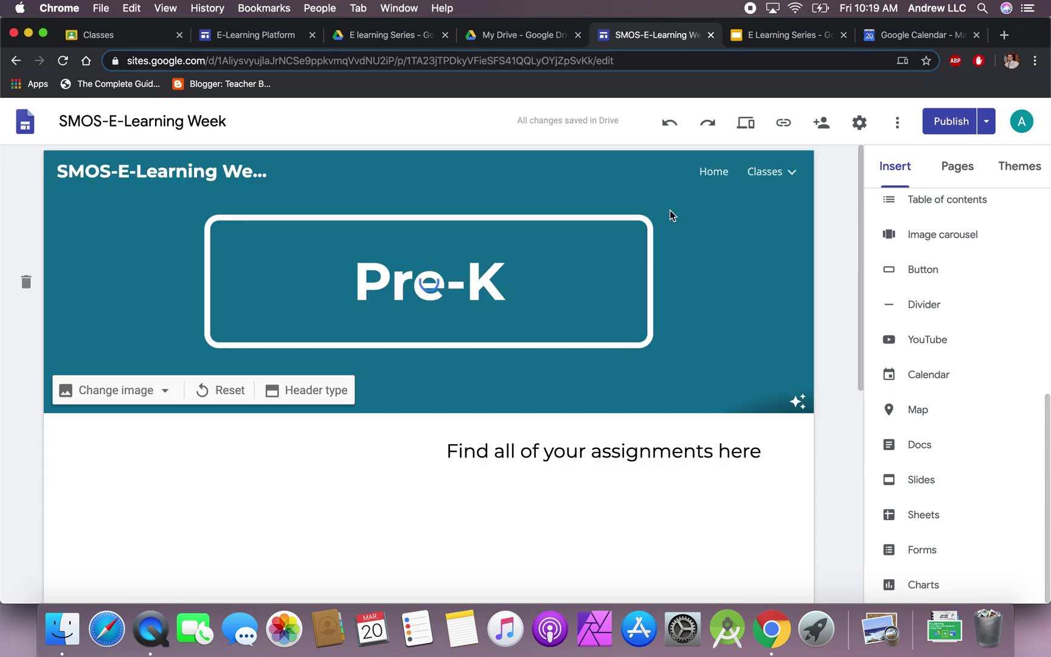
pyautogui.moveTo(782, 173)
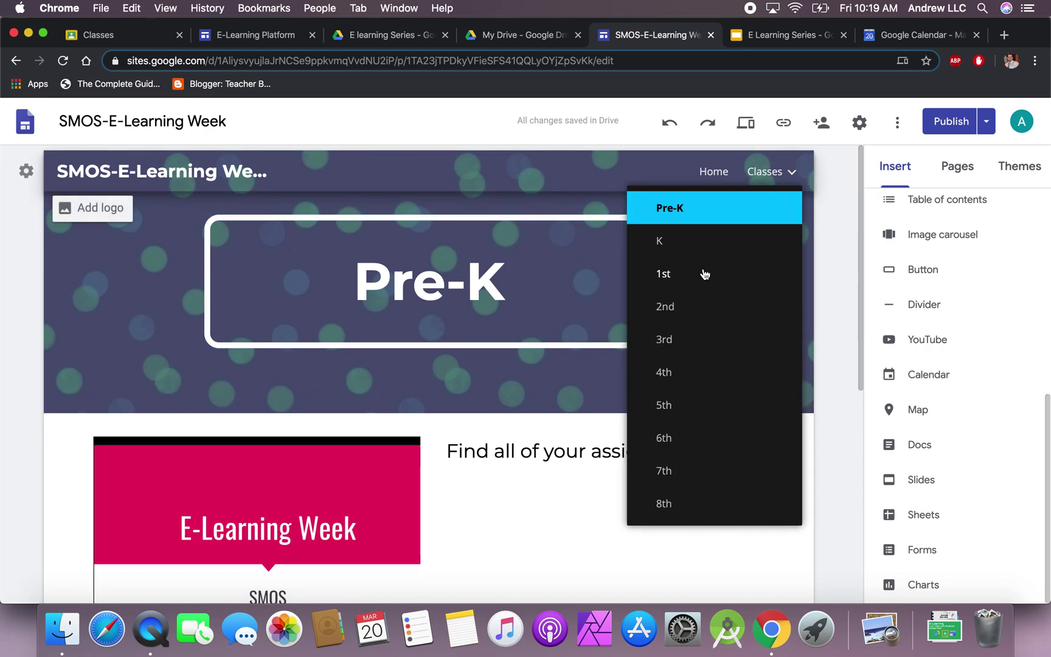
pyautogui.click(668, 307)
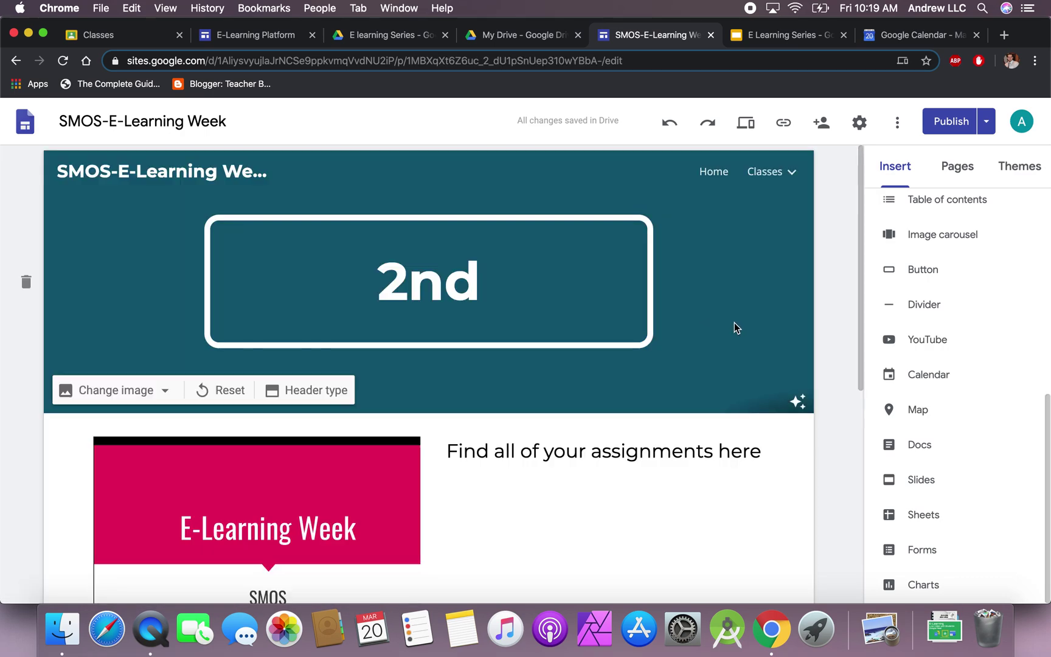
pyautogui.moveTo(785, 172)
pyautogui.click(669, 467)
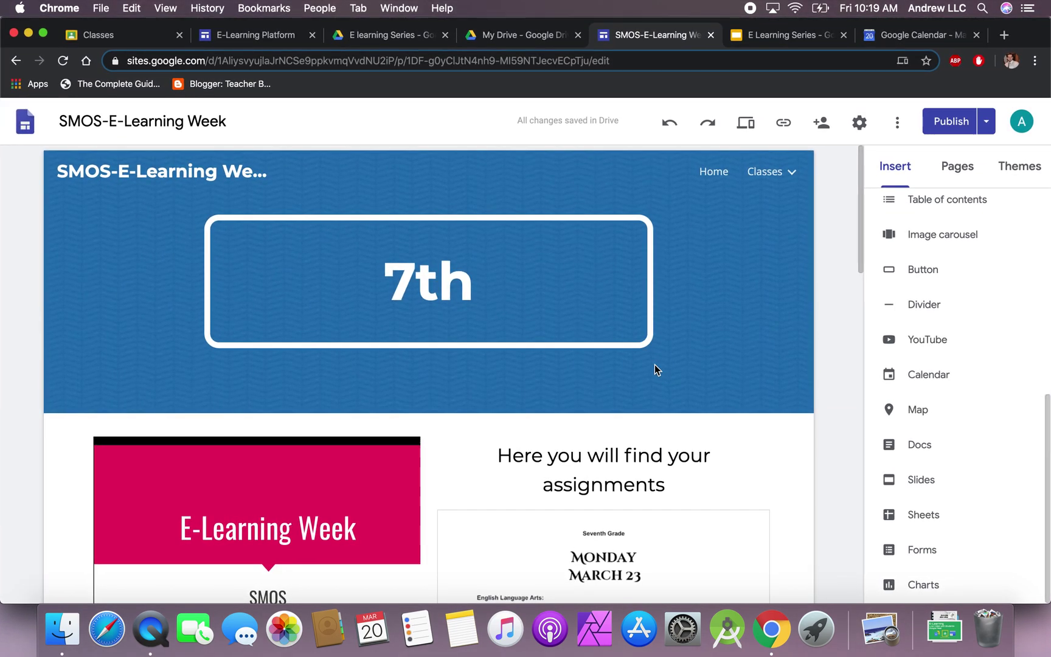
# Step: Scroll through the 7th grade page, then show the site's list of pages
pyautogui.scroll(-10, 819, 288)
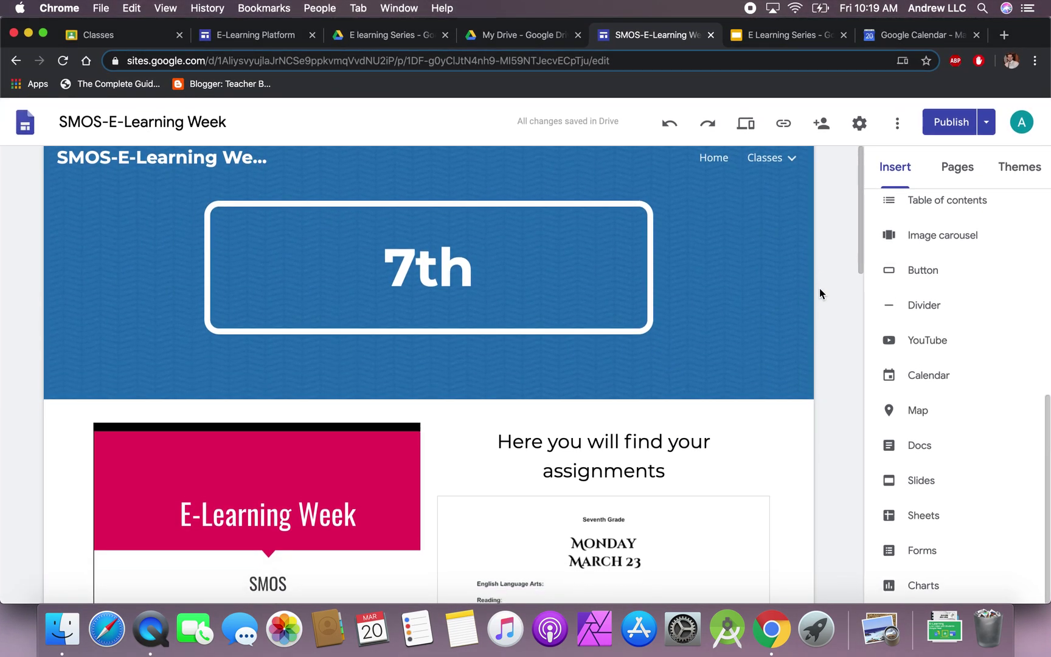
pyautogui.scroll(-5, 819, 287)
pyautogui.scroll(20, 819, 287)
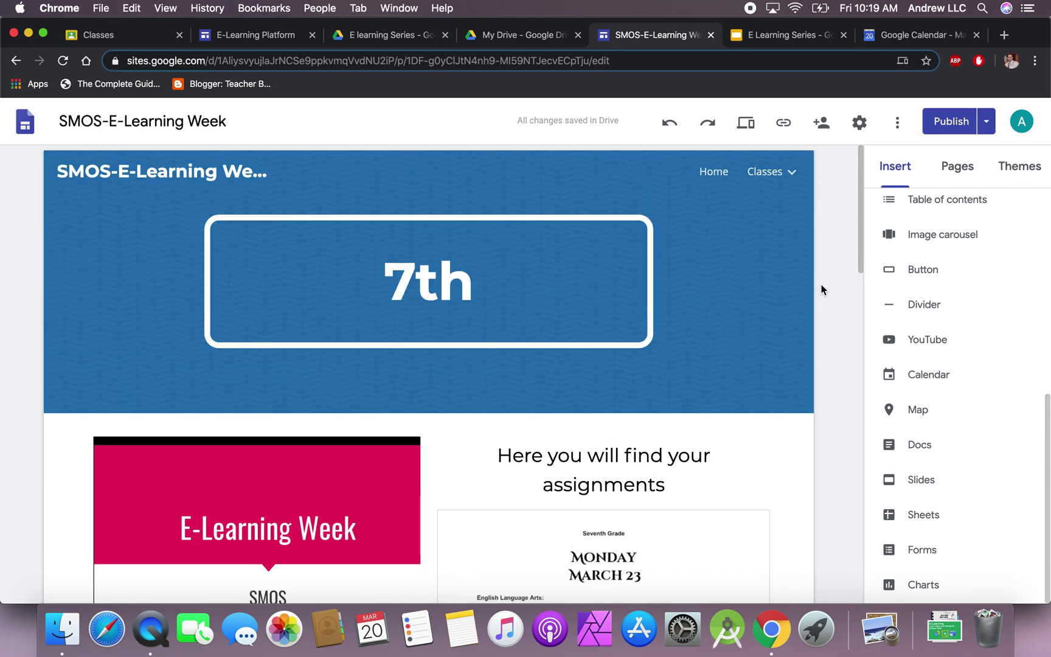
pyautogui.click(955, 165)
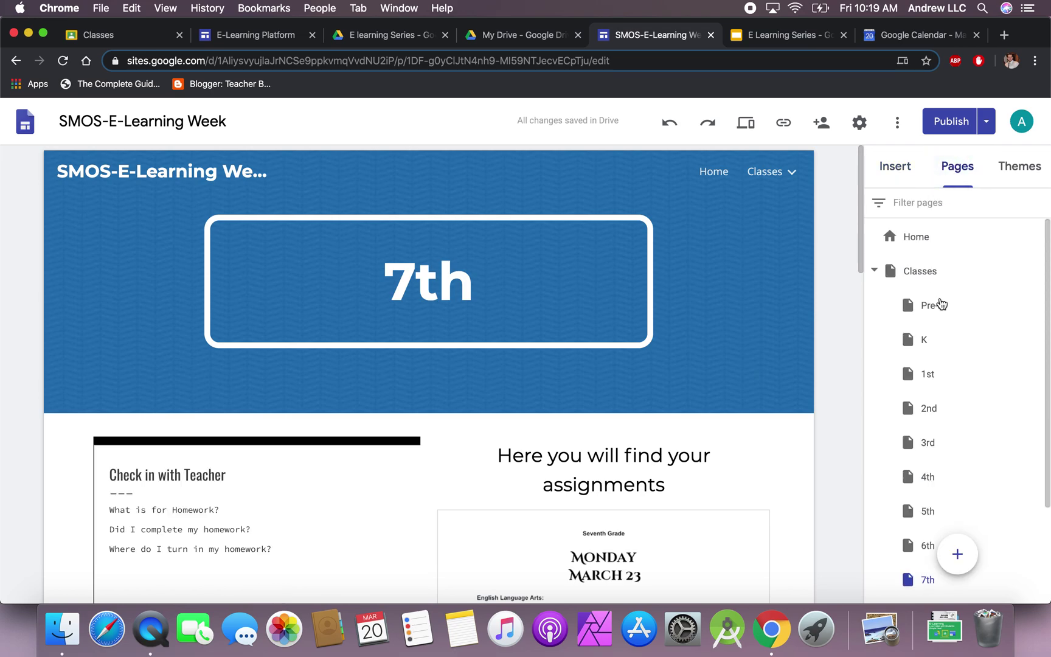
# Step: Open the 2nd grade page from the page list, scroll it, and return to the Insert panel
pyautogui.click(925, 411)
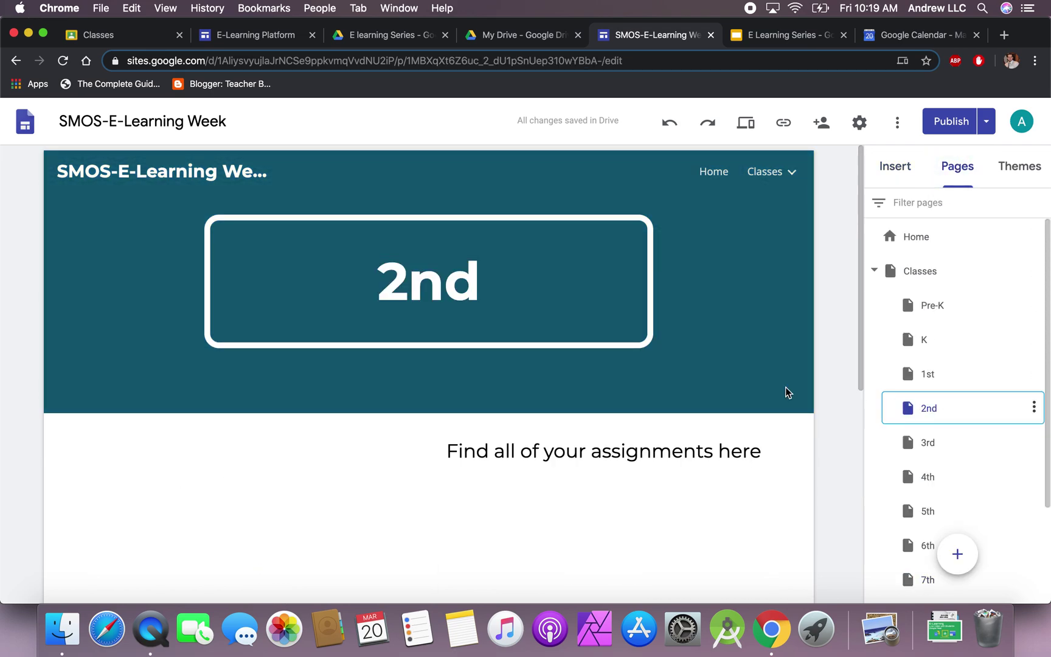
pyautogui.scroll(-10, 558, 413)
pyautogui.scroll(10, 560, 414)
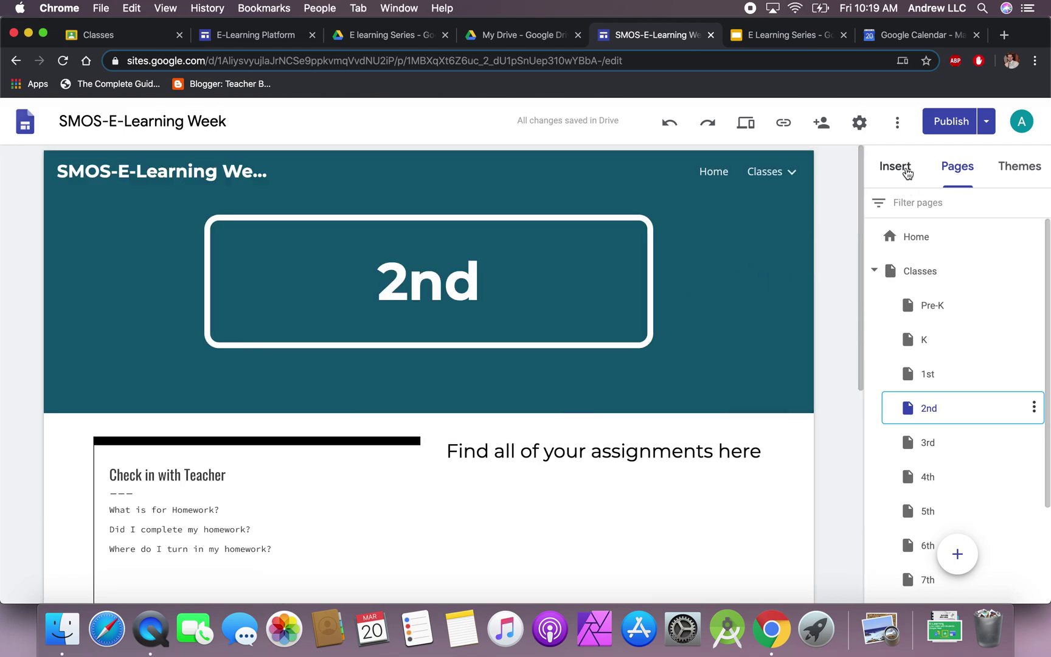
pyautogui.click(895, 167)
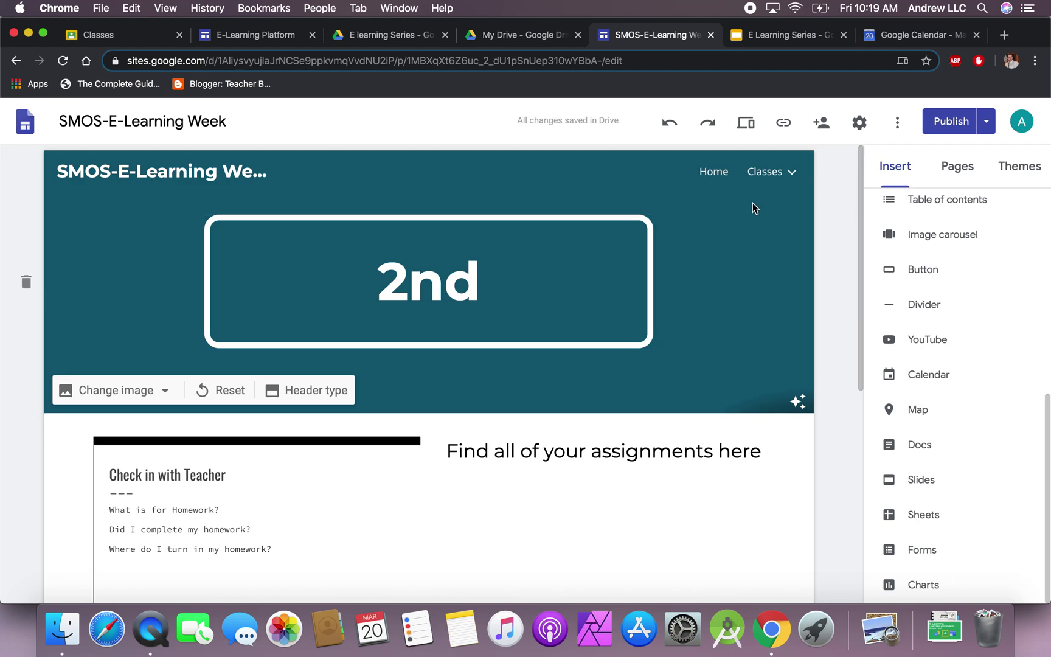
# Step: Open the 8th grade page and choose Images for the empty section below Assignments Monday March 23
pyautogui.moveTo(767, 174)
pyautogui.click(664, 503)
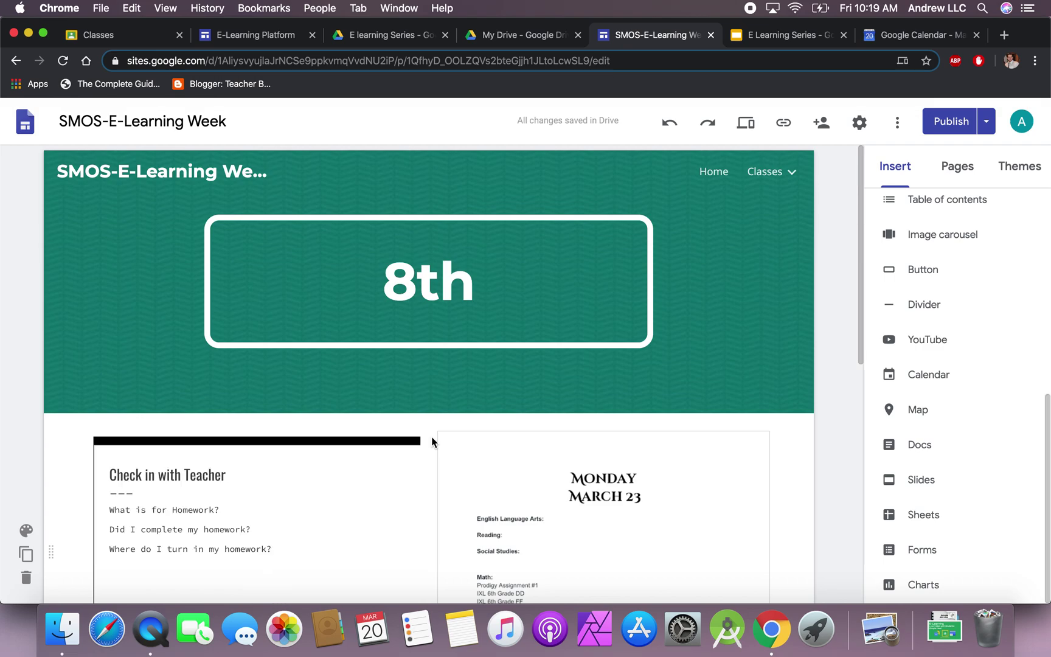
pyautogui.scroll(-4, 431, 441)
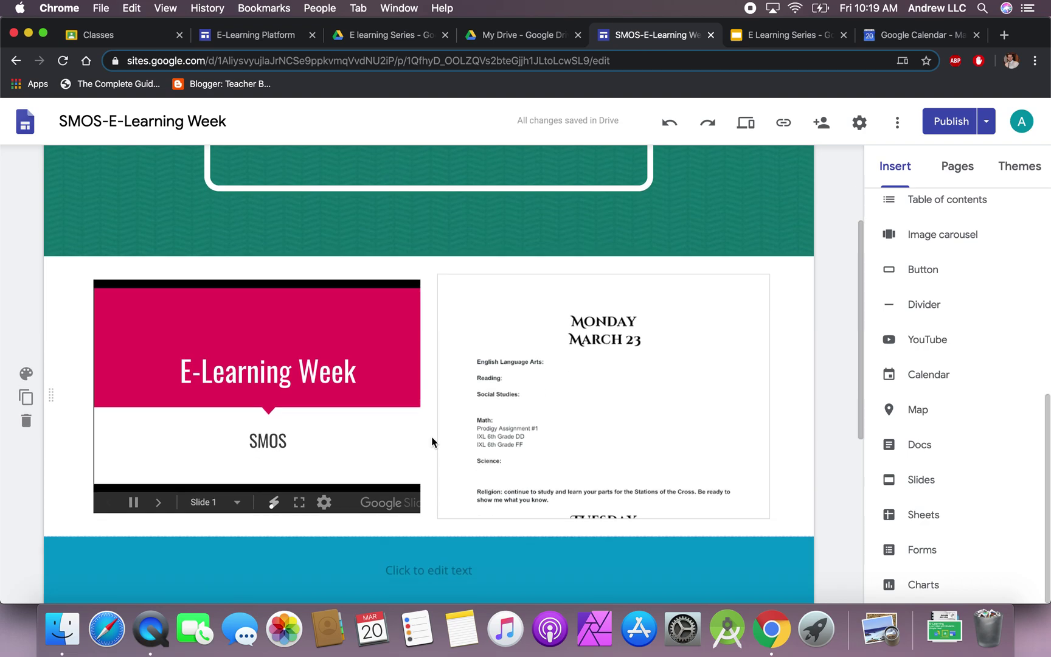
pyautogui.scroll(3, 432, 439)
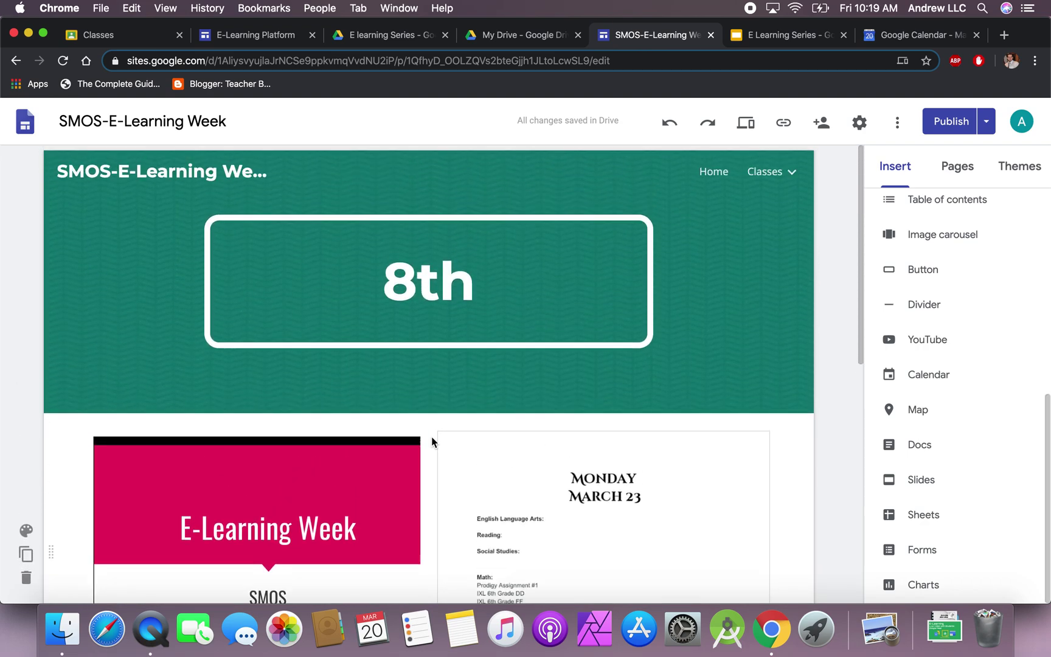
pyautogui.scroll(-10, 432, 439)
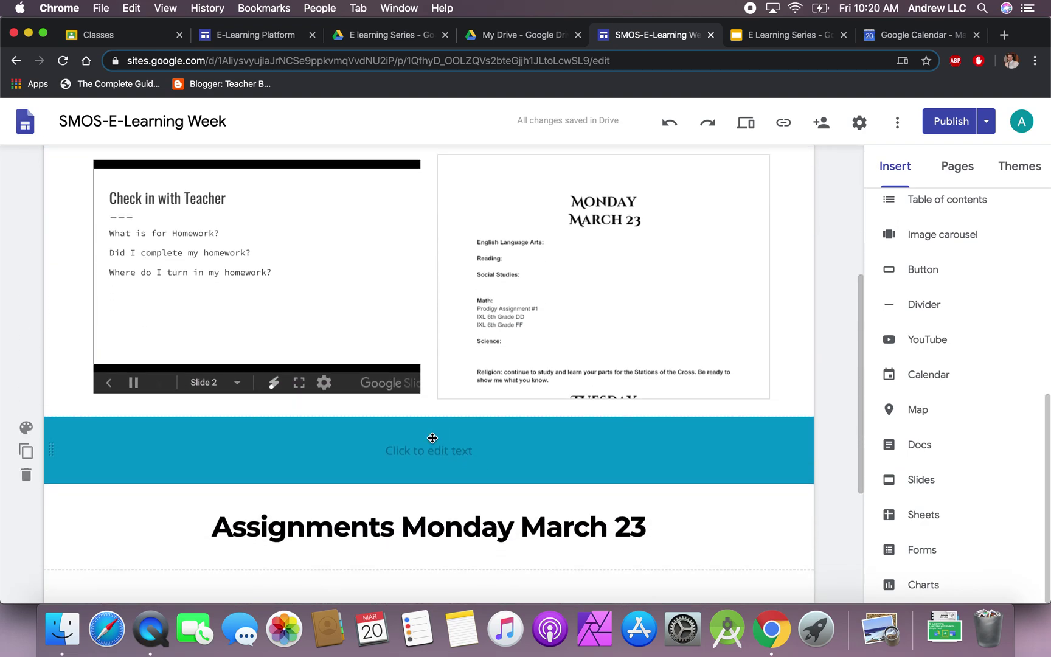
pyautogui.doubleClick(423, 436)
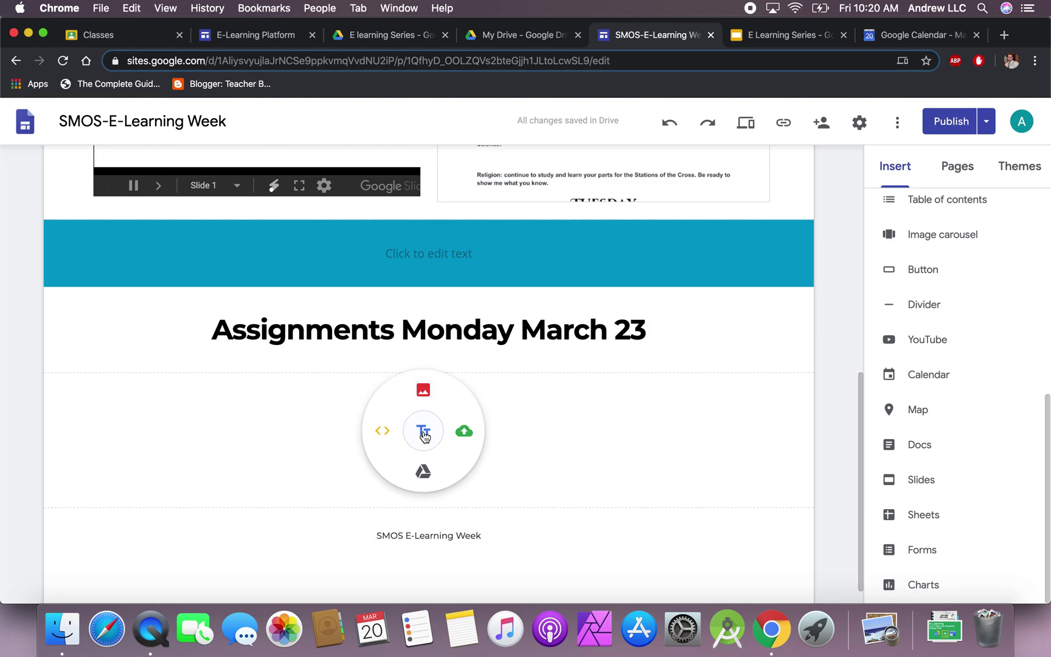
pyautogui.click(424, 394)
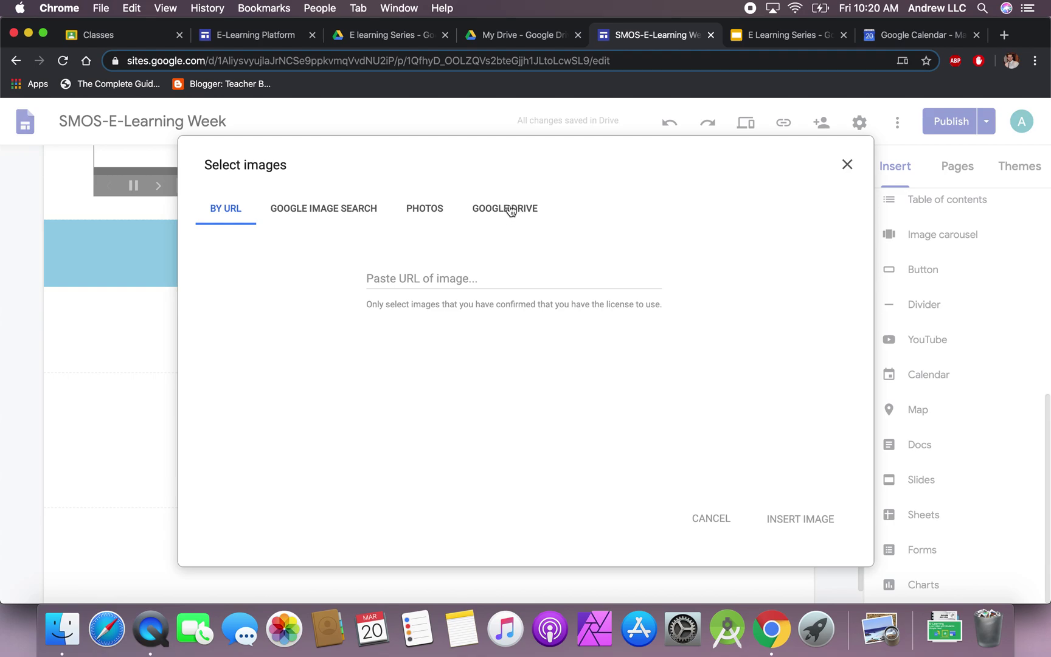
# Step: Search Google Images for 'school' and insert the red lockers photo into the empty section
pyautogui.click(846, 164)
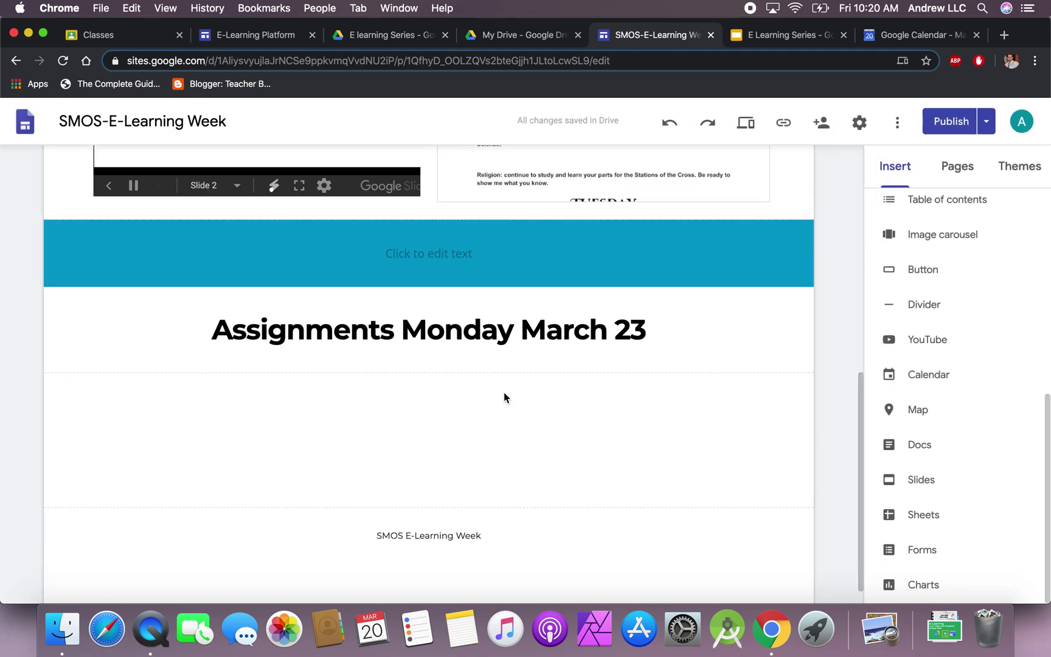
pyautogui.doubleClick(407, 441)
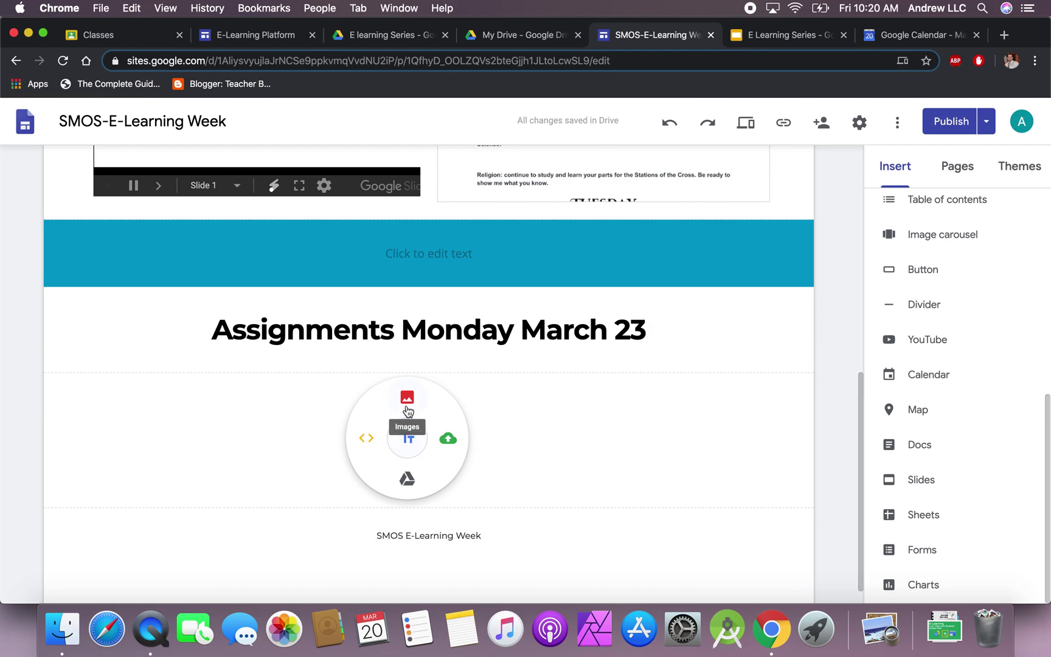
pyautogui.click(406, 408)
pyautogui.click(322, 207)
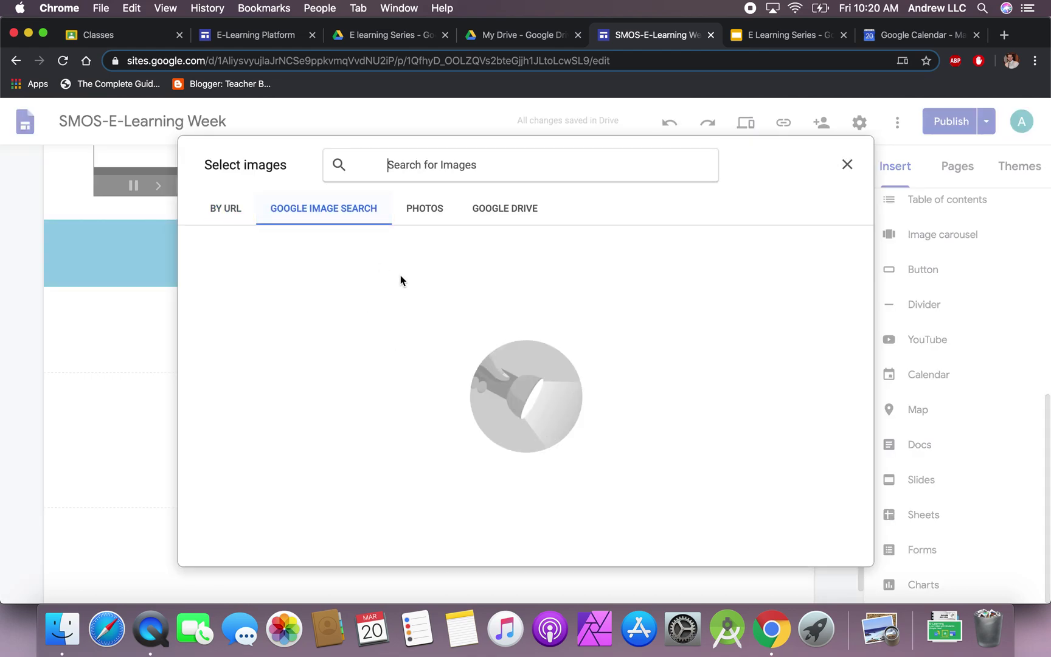
pyautogui.write('school')
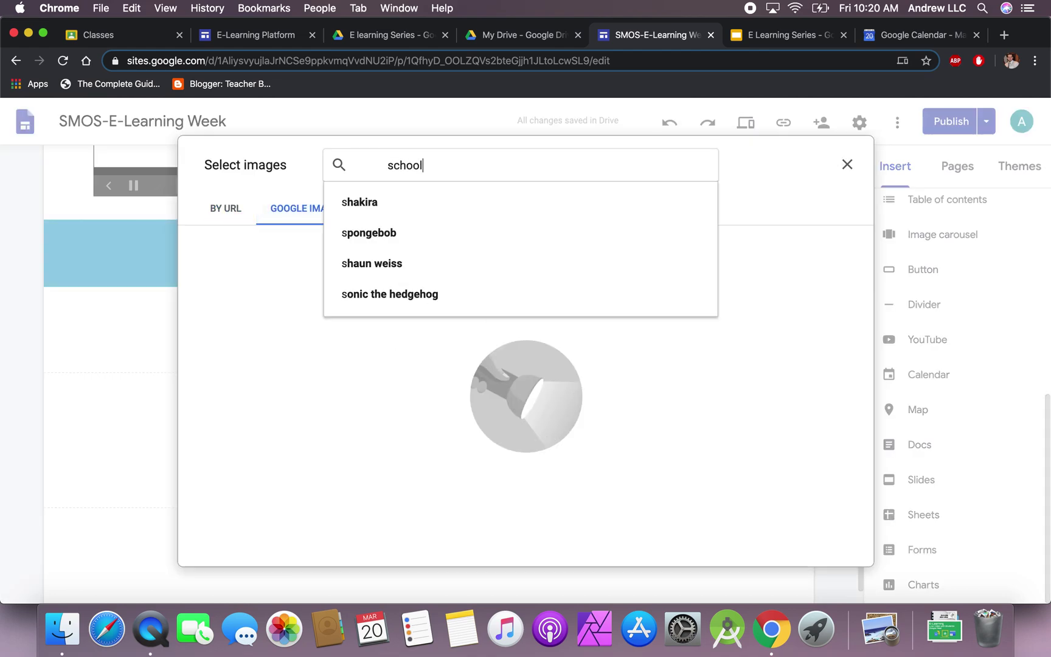
pyautogui.press('Return')
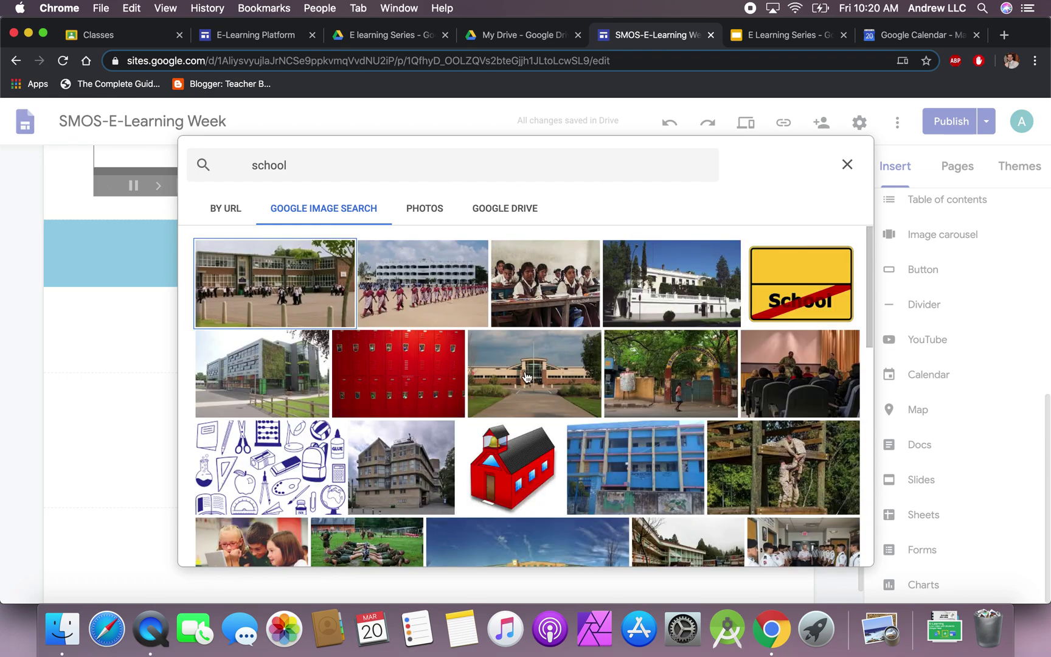
pyautogui.click(411, 374)
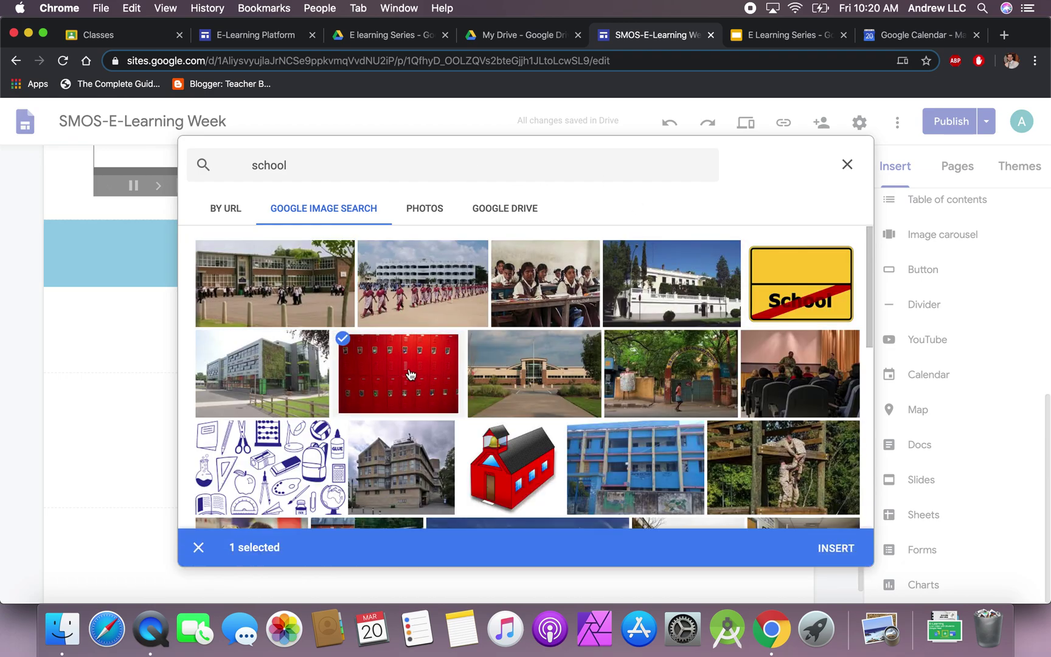
pyautogui.click(832, 549)
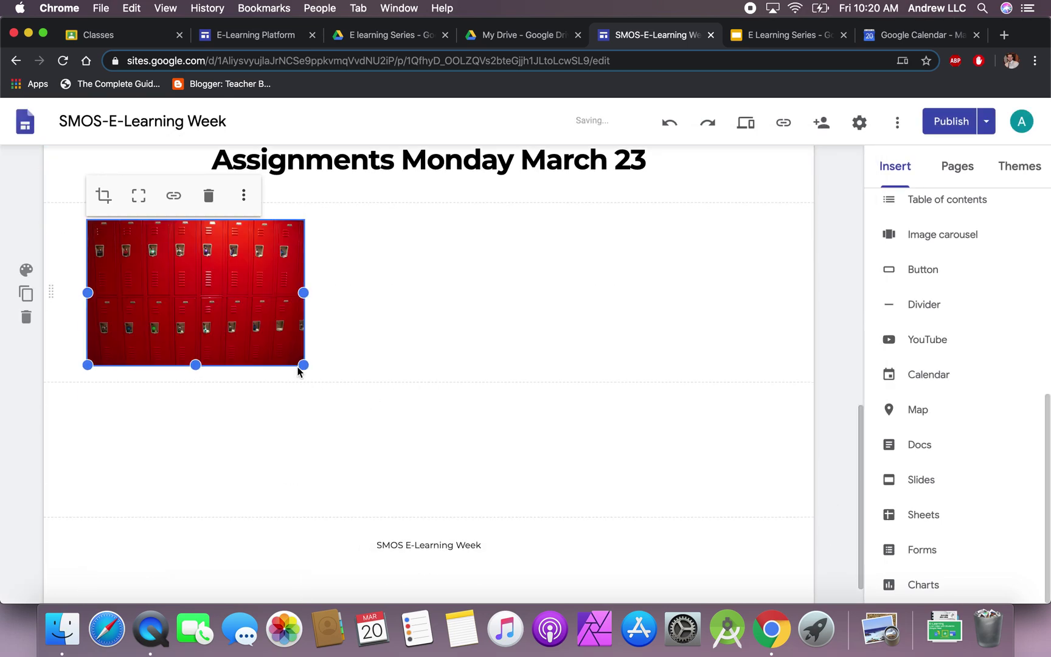
# Step: Enlarge the red lockers image, then shrink it back to a small size at the section's left
pyautogui.moveTo(303, 365); pyautogui.dragTo(512, 490)
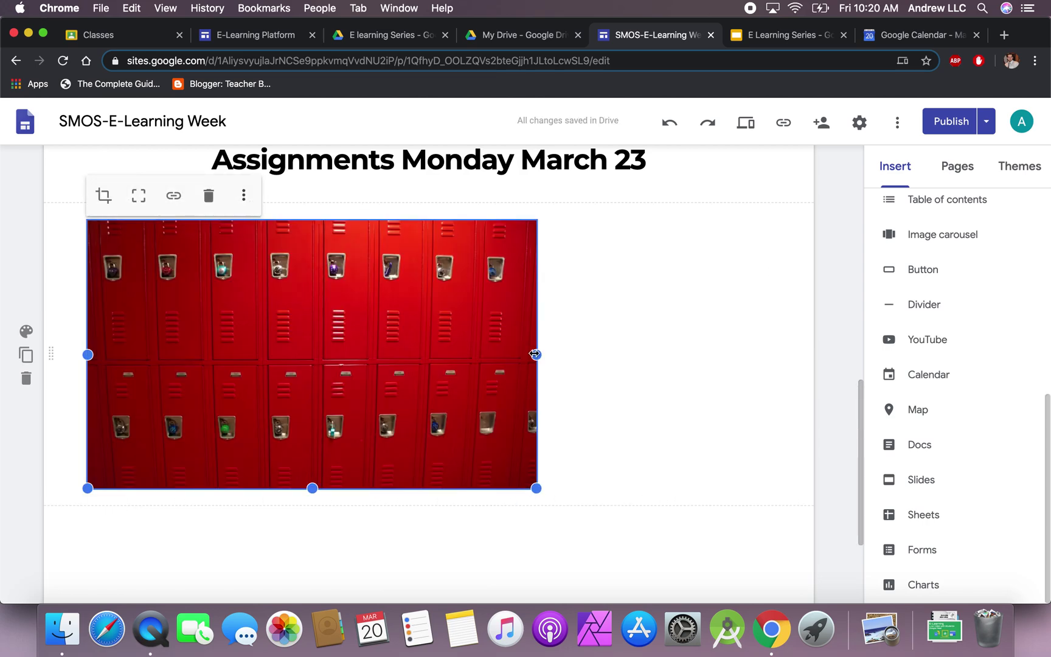
pyautogui.moveTo(359, 307); pyautogui.dragTo(300, 279)
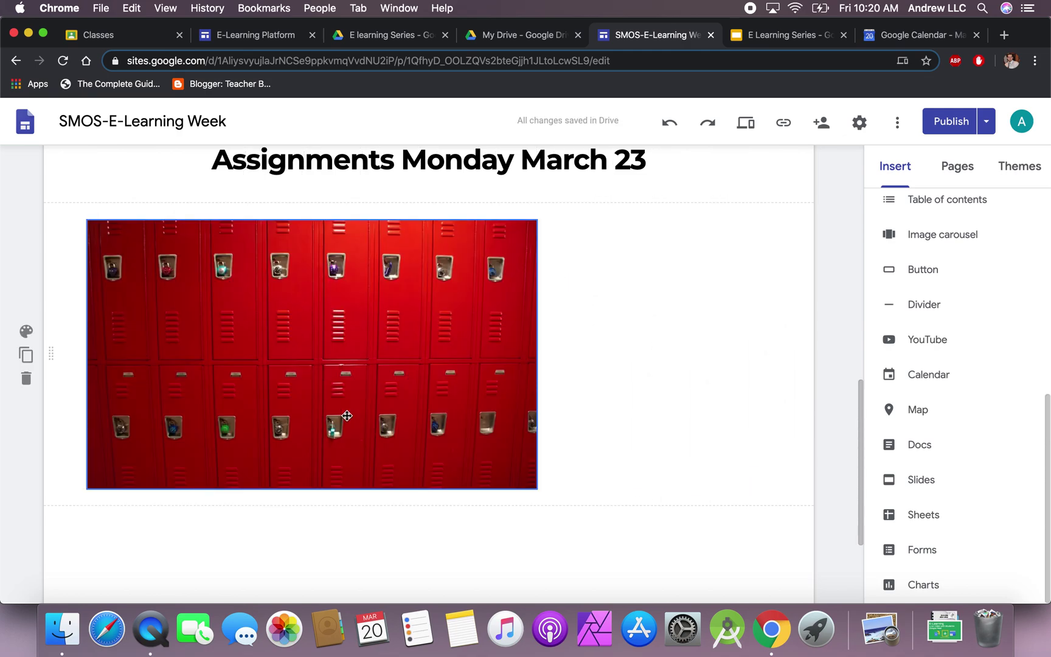
pyautogui.click(510, 462)
pyautogui.moveTo(537, 488); pyautogui.dragTo(325, 399)
pyautogui.click(436, 305)
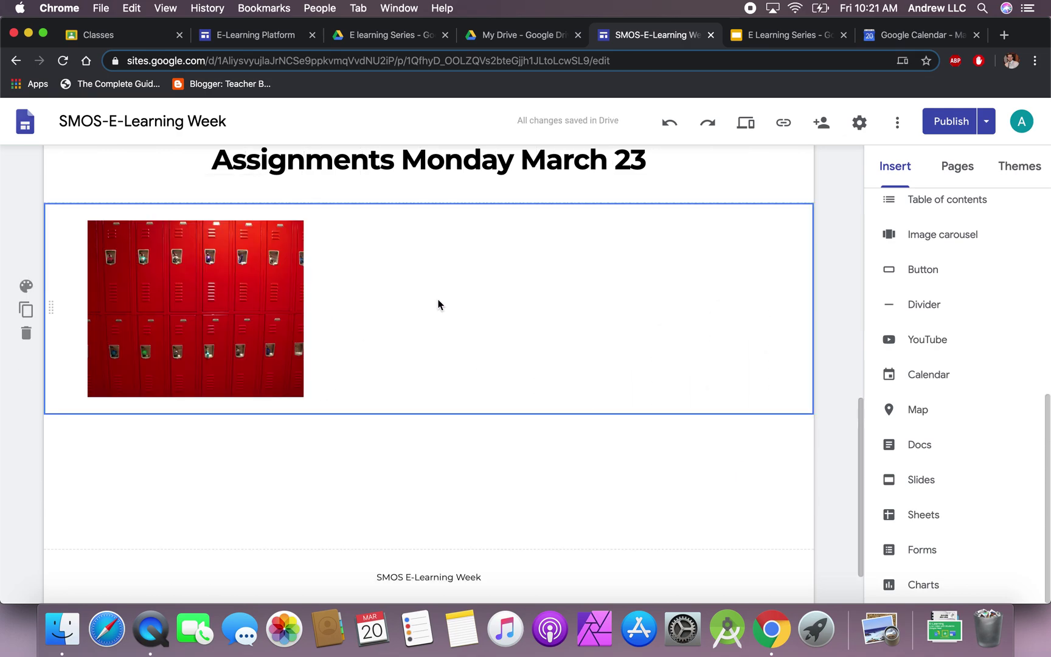
pyautogui.doubleClick(448, 258)
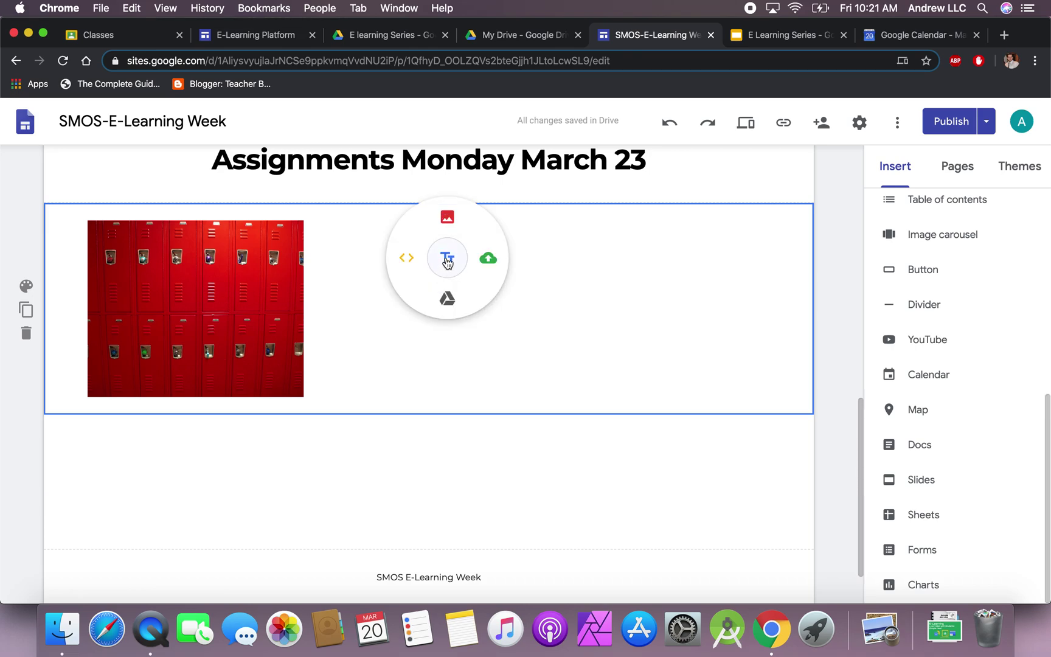
# Step: Add a text box beside the lockers image reading 'Welcome Back to School - E-Learning Week'
pyautogui.click(446, 259)
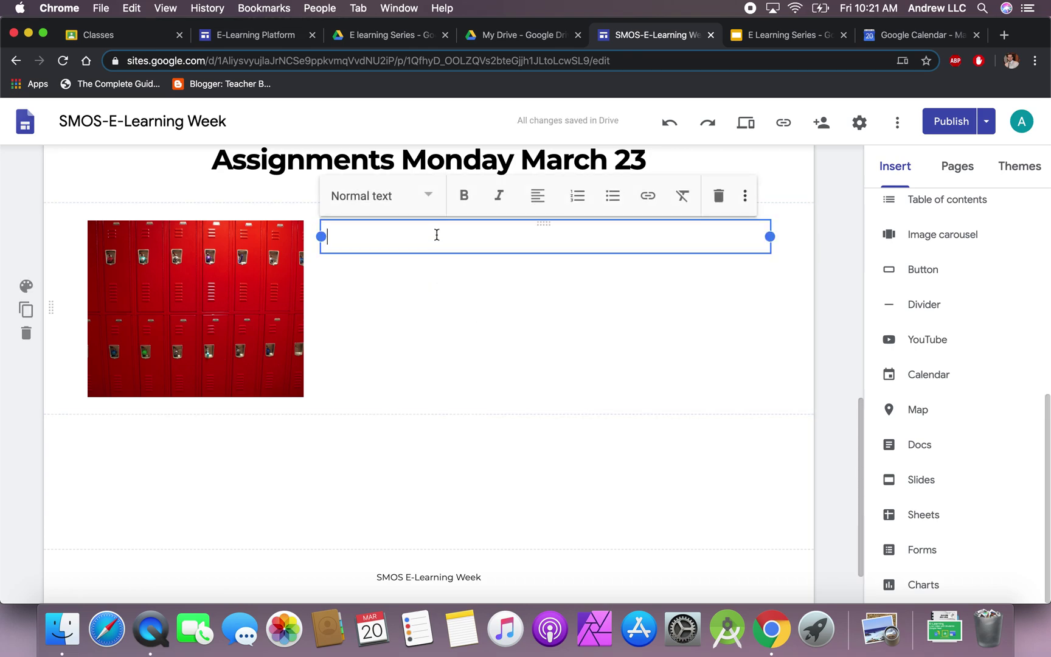
pyautogui.write('Wel')
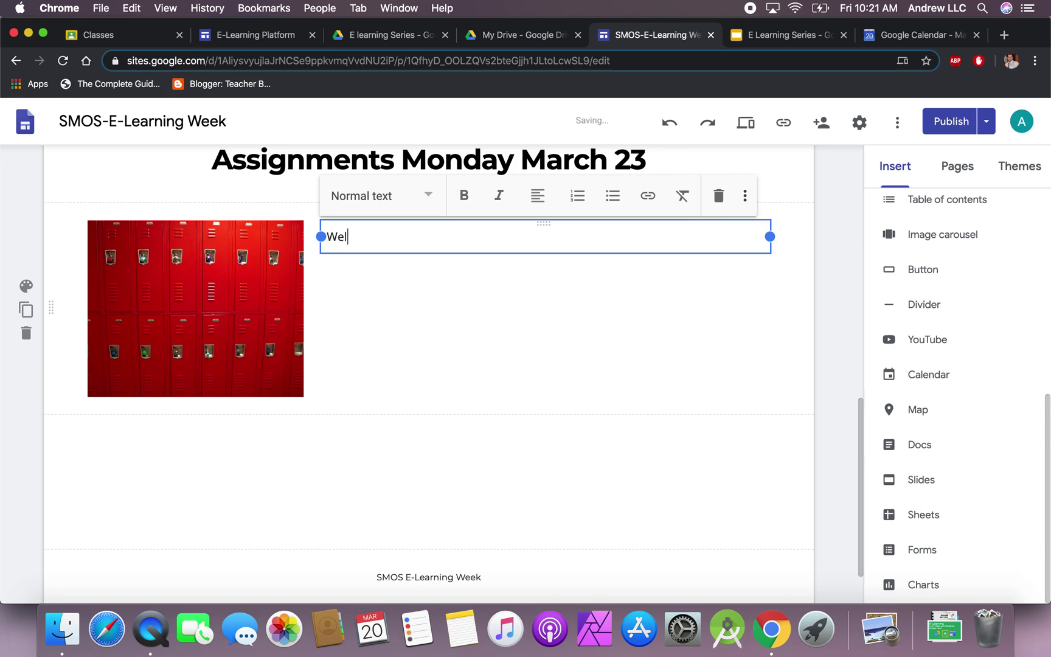
pyautogui.write('come Back to Sc')
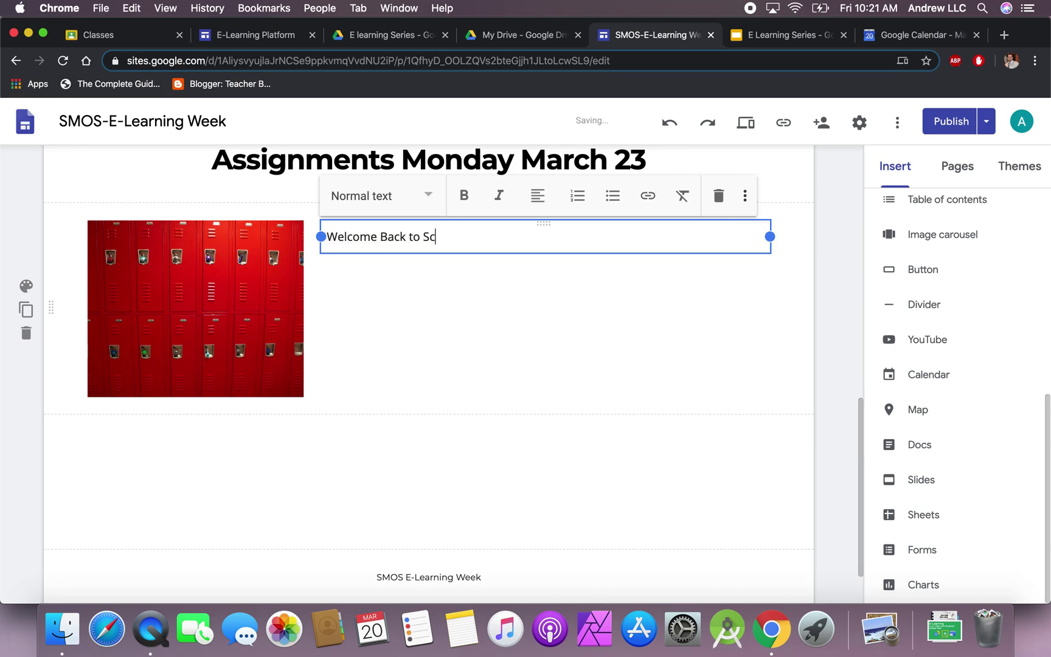
pyautogui.write('hool - E-Learning W')
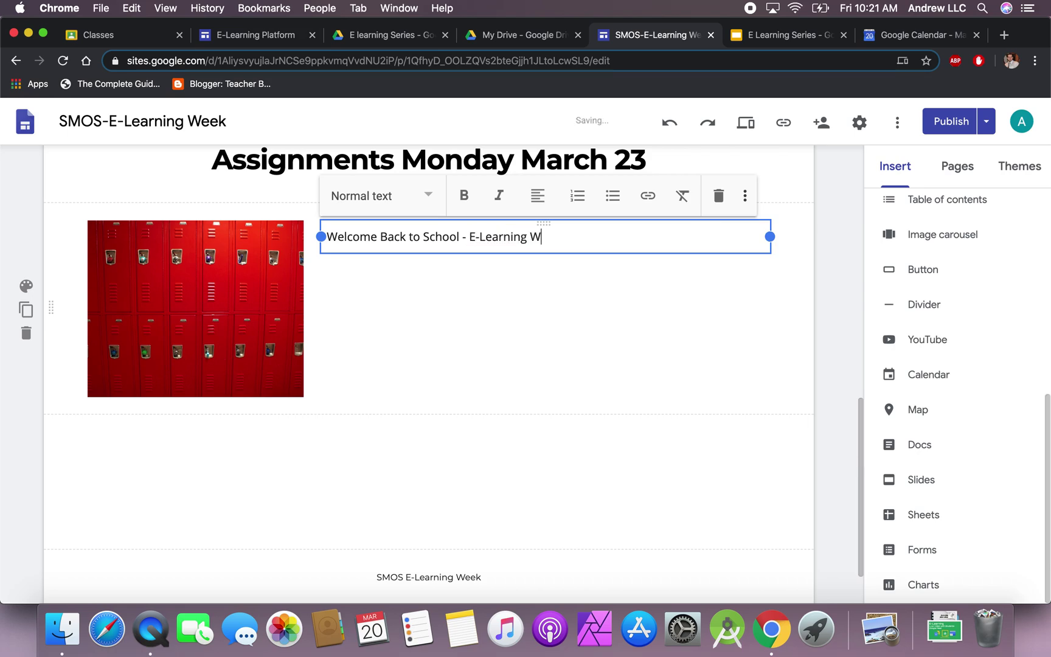
pyautogui.write('eek')
pyautogui.click(457, 295)
# Step: Try the Title, Heading, Subheading and Small styles on the welcome text
pyautogui.click(453, 241)
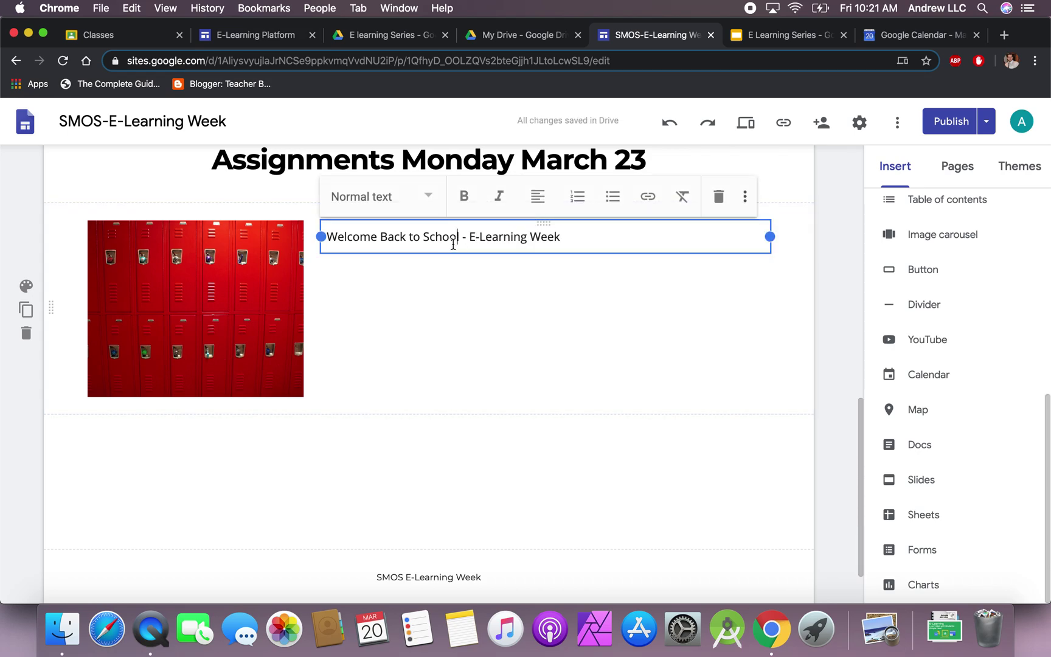
pyautogui.click(422, 196)
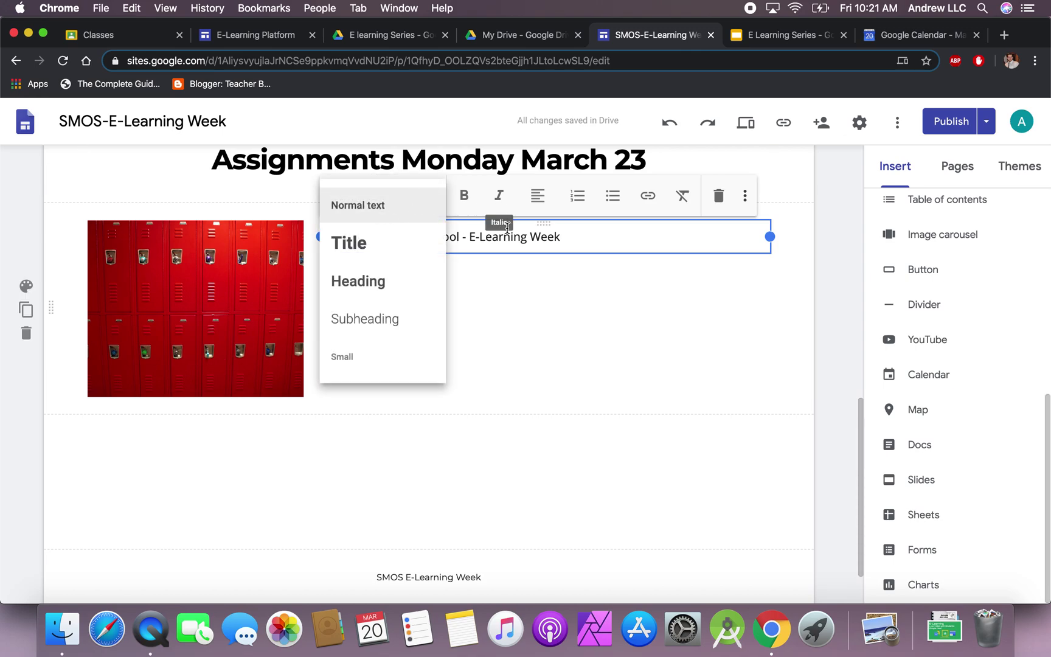
pyautogui.click(385, 244)
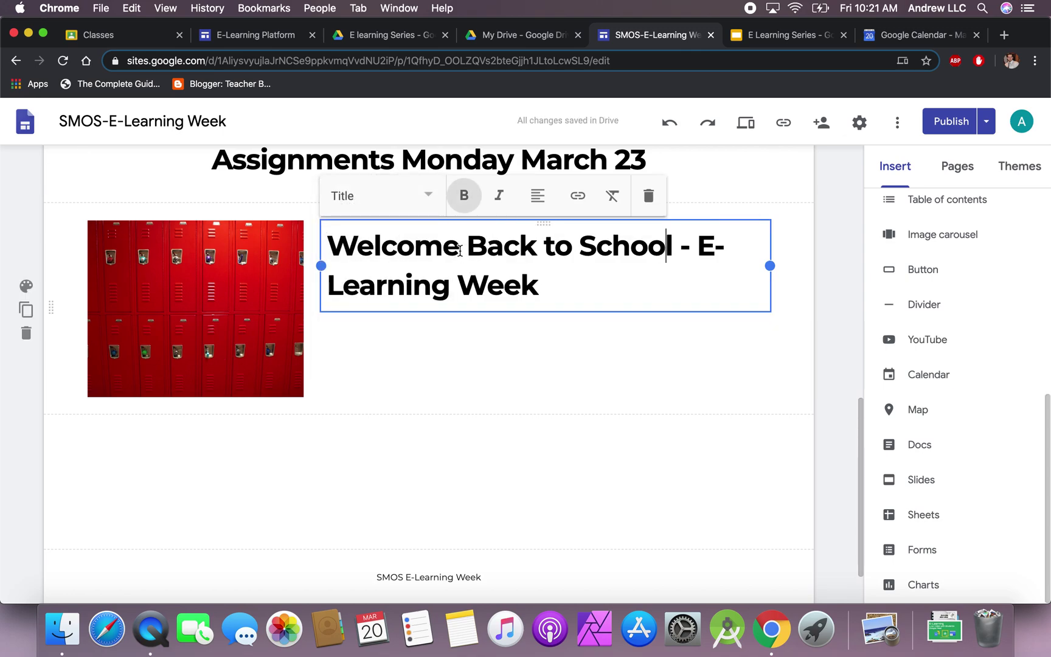
pyautogui.click(429, 195)
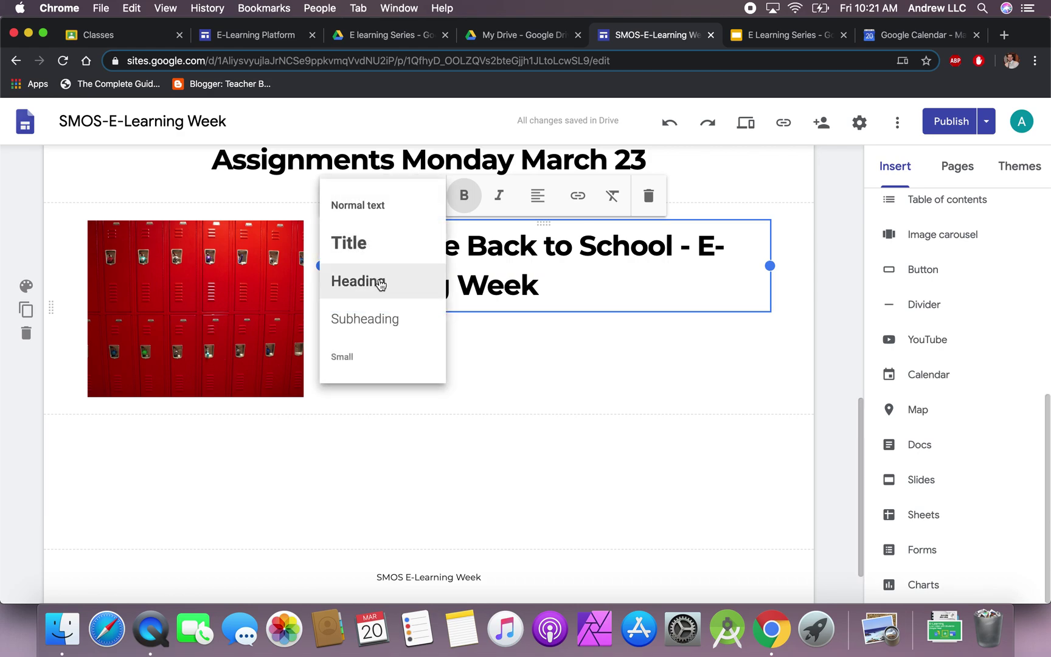
pyautogui.click(381, 283)
pyautogui.click(407, 196)
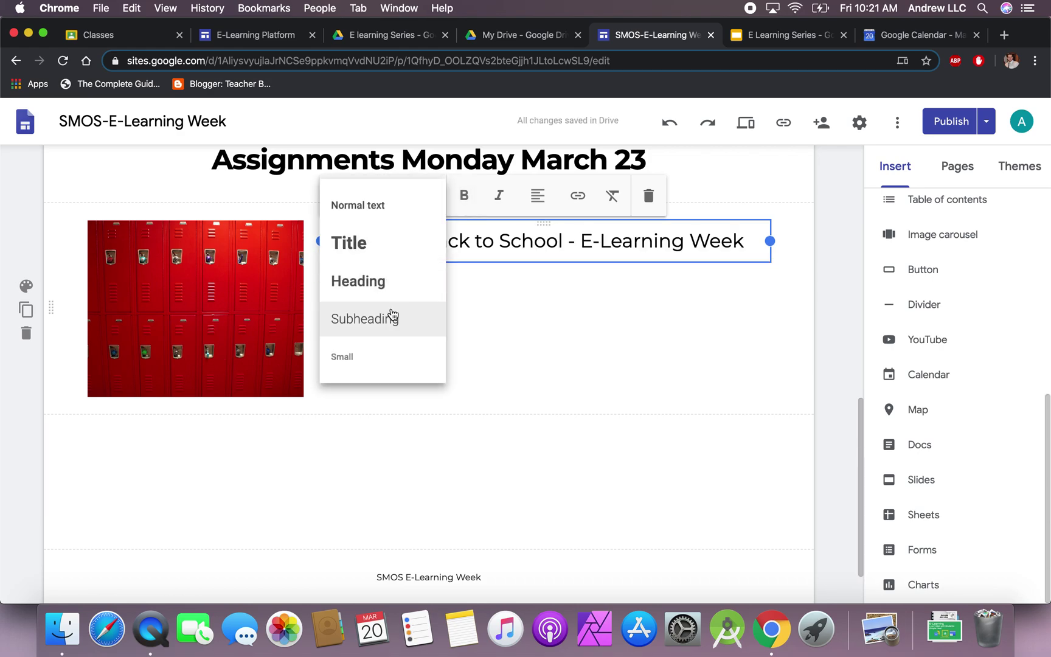
pyautogui.click(392, 313)
pyautogui.click(421, 197)
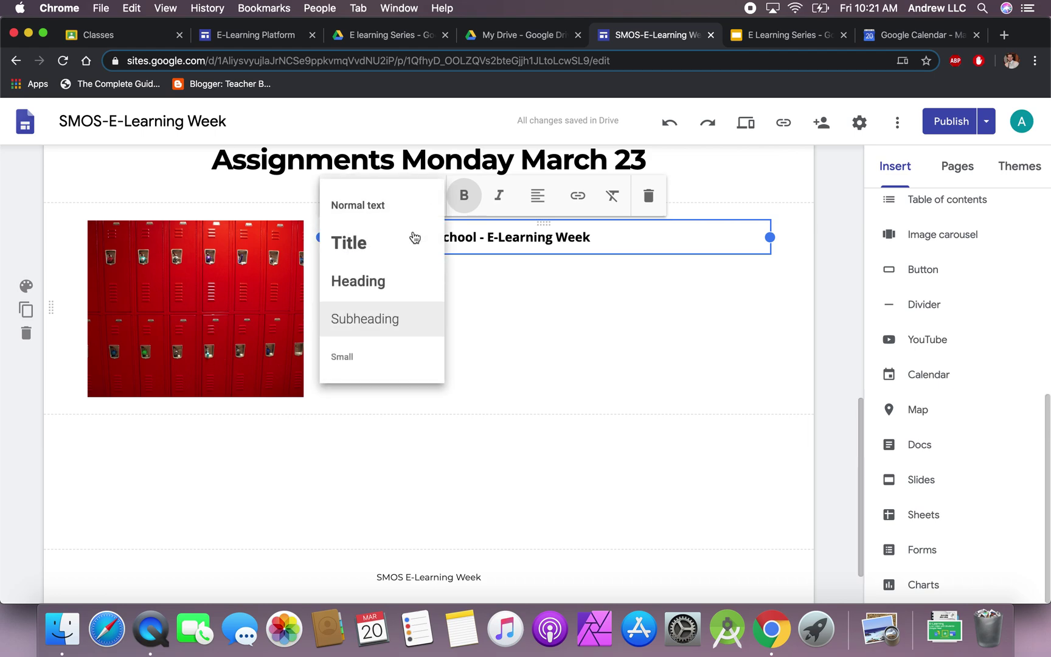
pyautogui.click(379, 366)
pyautogui.click(389, 312)
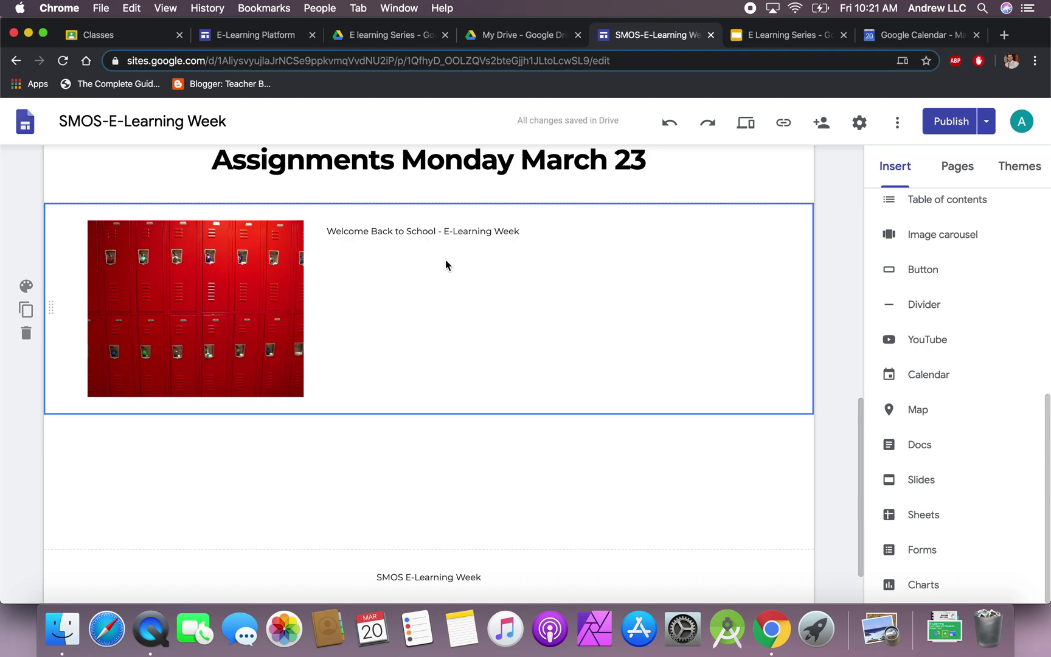
# Step: Set the welcome text to Title style, centre it, and leave it non-italic
pyautogui.click(429, 234)
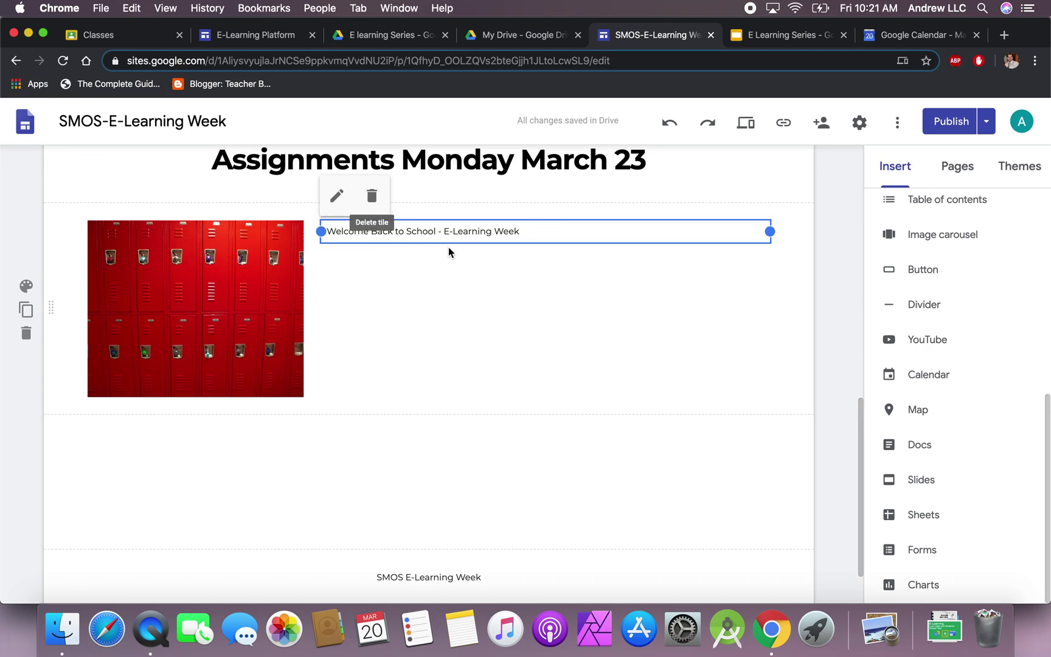
pyautogui.click(444, 231)
pyautogui.click(402, 195)
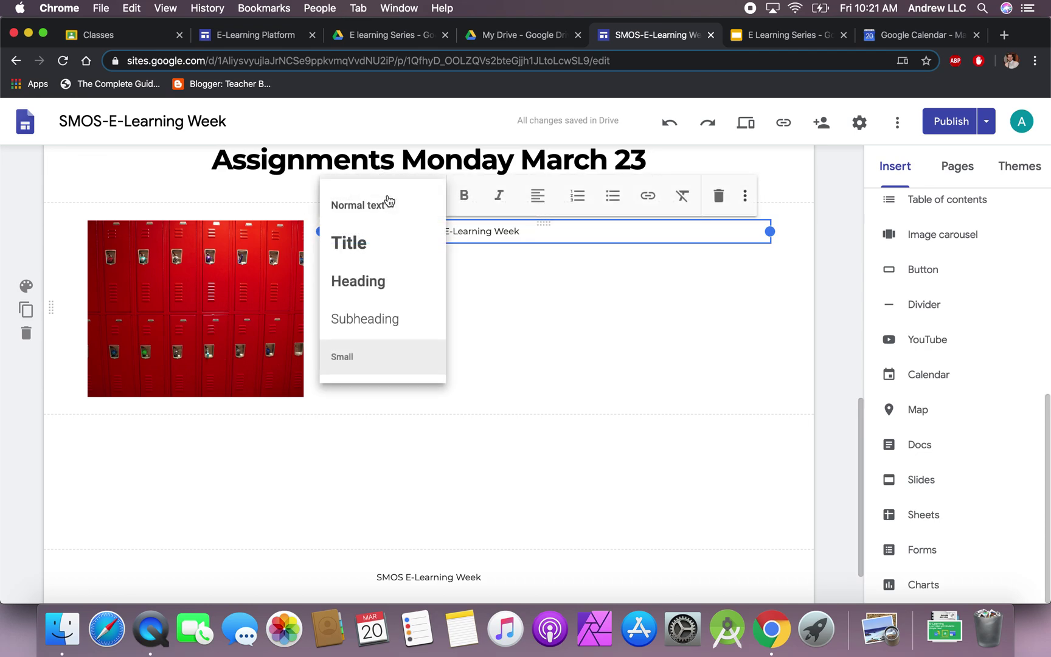
pyautogui.click(364, 246)
pyautogui.moveTo(553, 291); pyautogui.dragTo(335, 241)
pyautogui.click(539, 195)
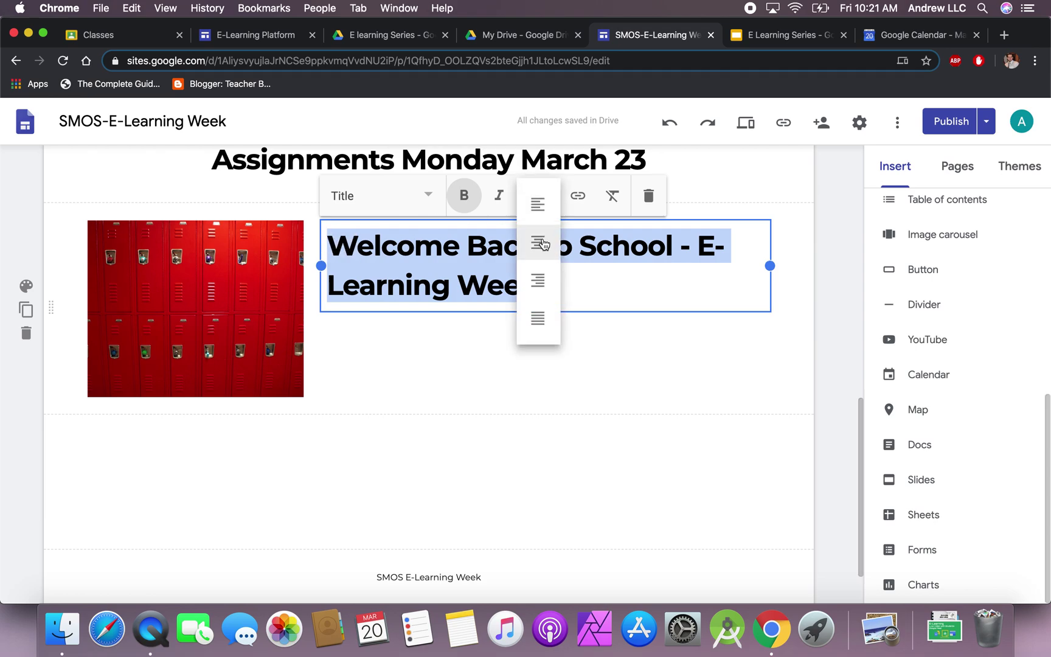
pyautogui.click(537, 237)
pyautogui.click(500, 198)
pyautogui.click(500, 198)
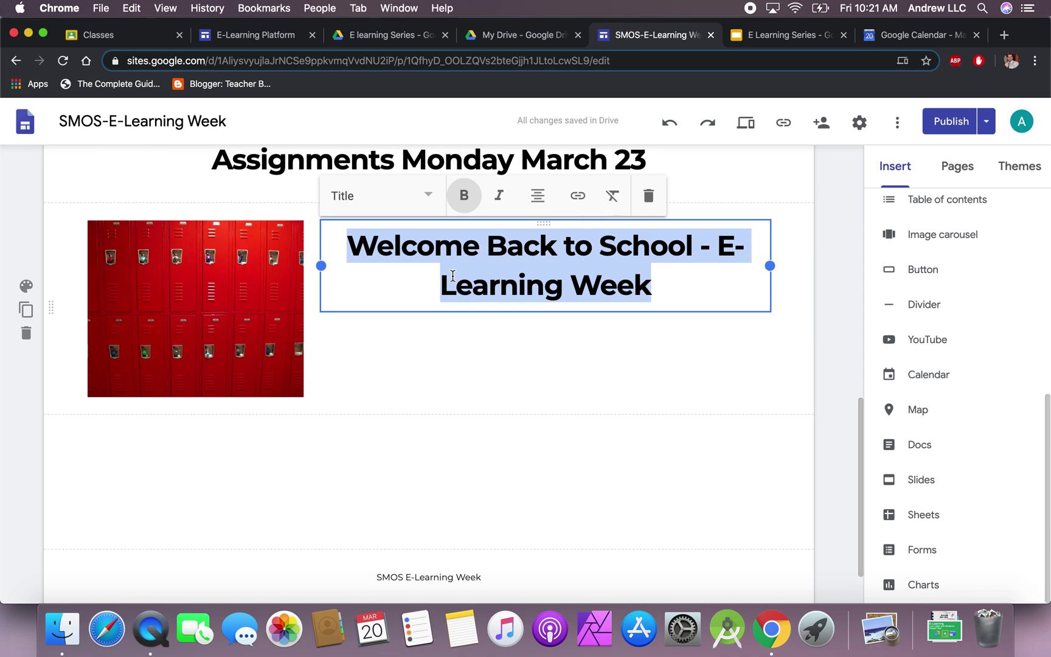
pyautogui.click(519, 346)
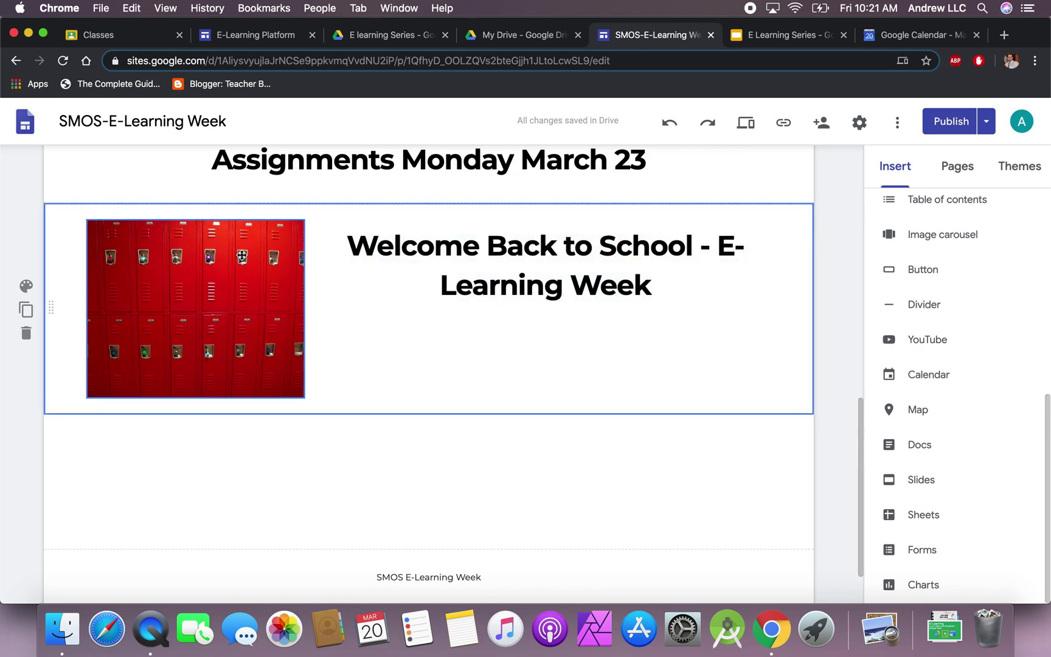
pyautogui.doubleClick(500, 346)
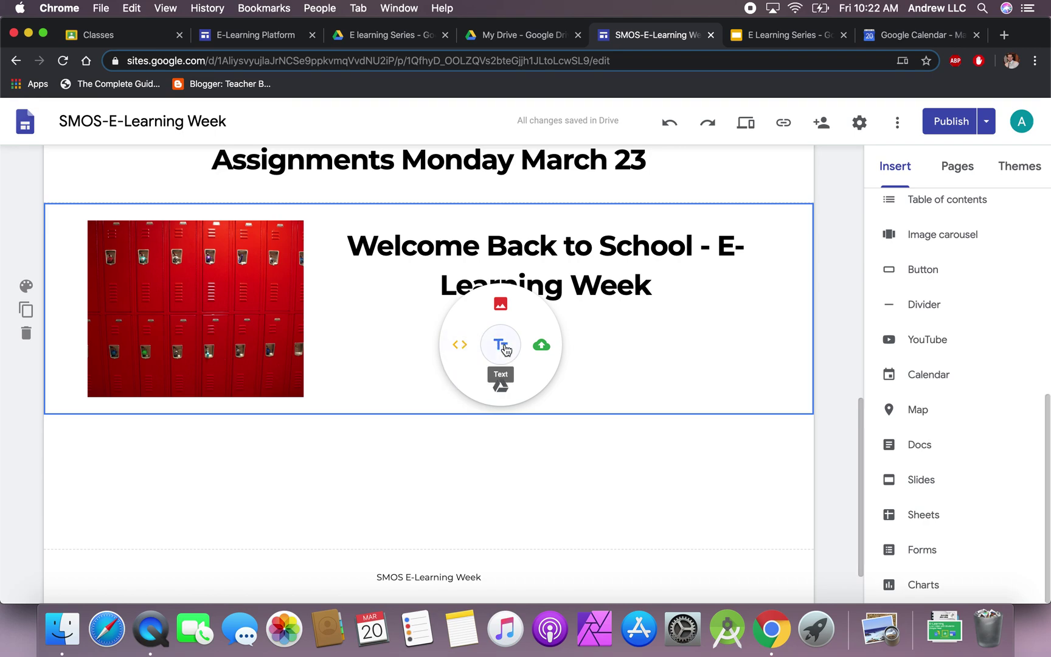
pyautogui.click(544, 348)
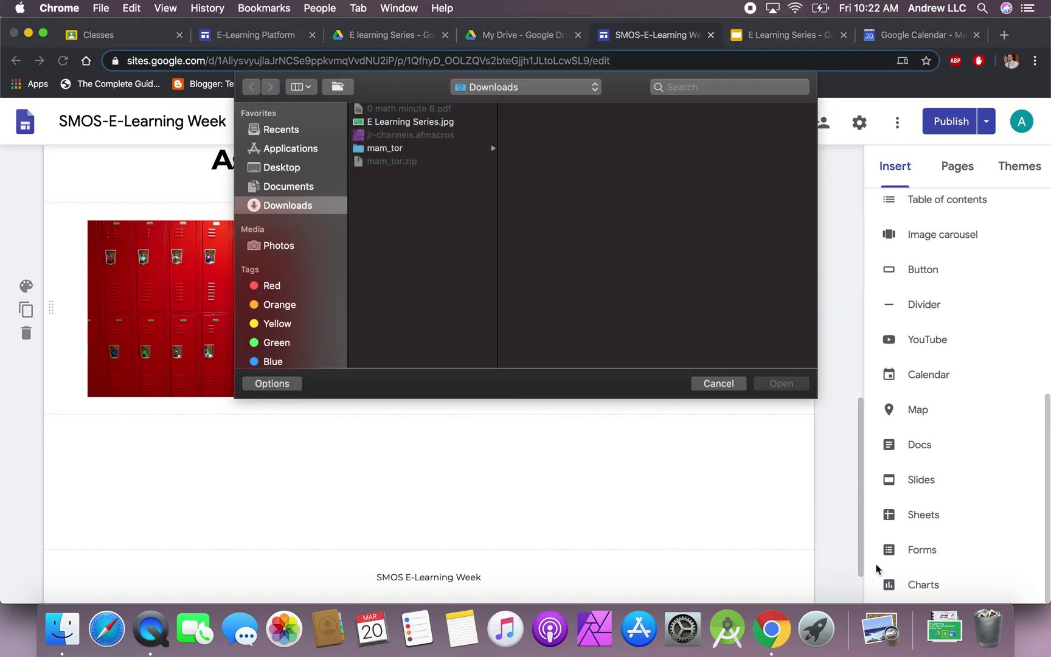
pyautogui.click(956, 641)
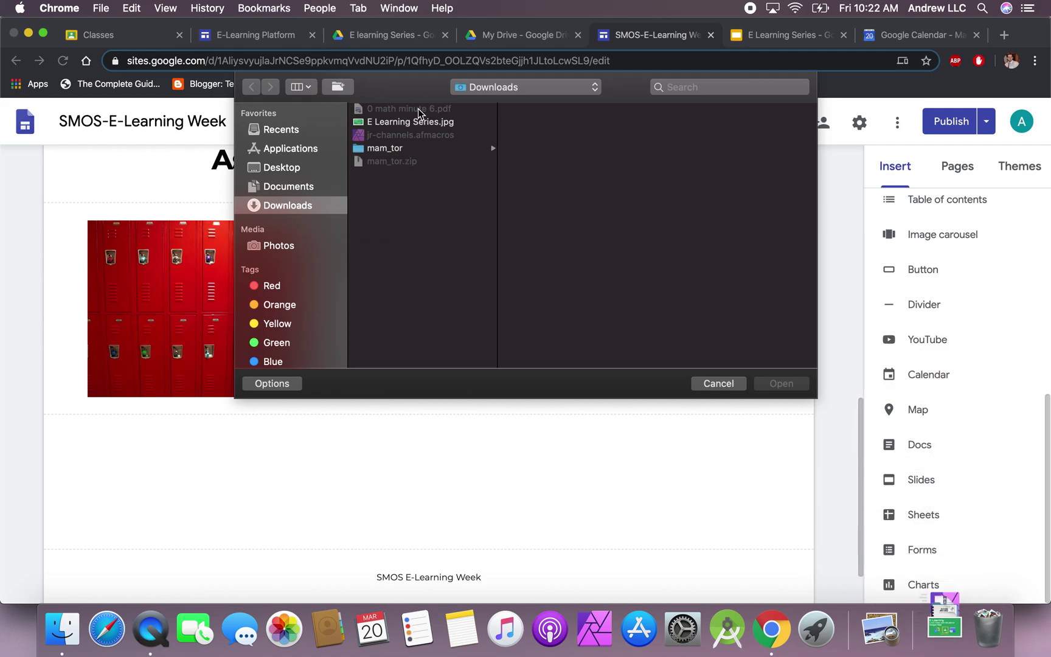
pyautogui.click(715, 383)
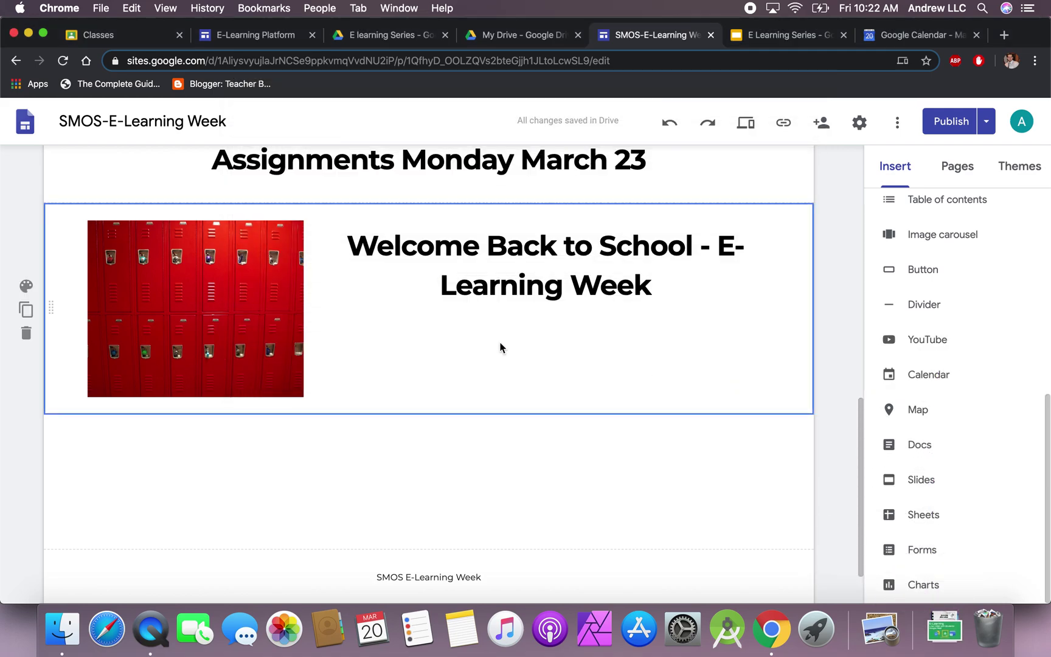
pyautogui.doubleClick(499, 346)
pyautogui.click(543, 344)
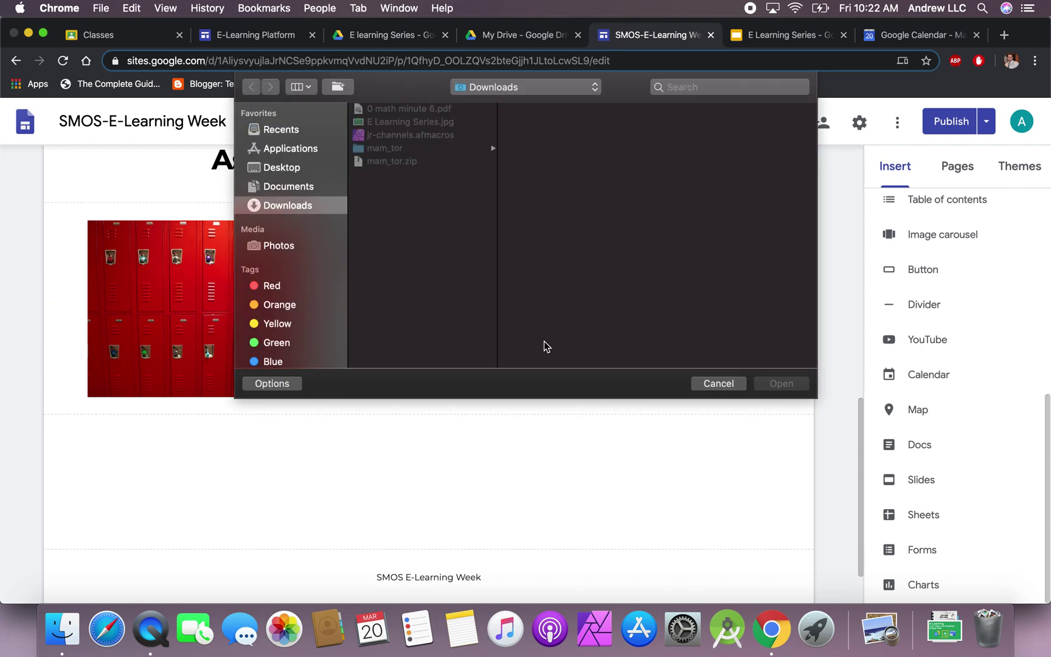
pyautogui.click(421, 122)
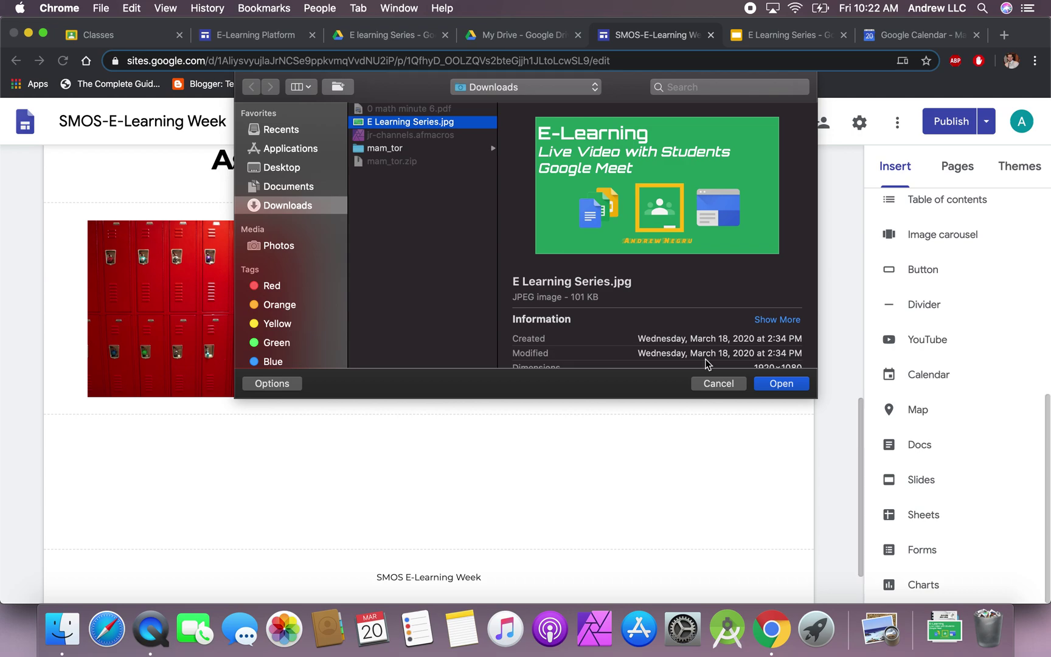
pyautogui.click(715, 387)
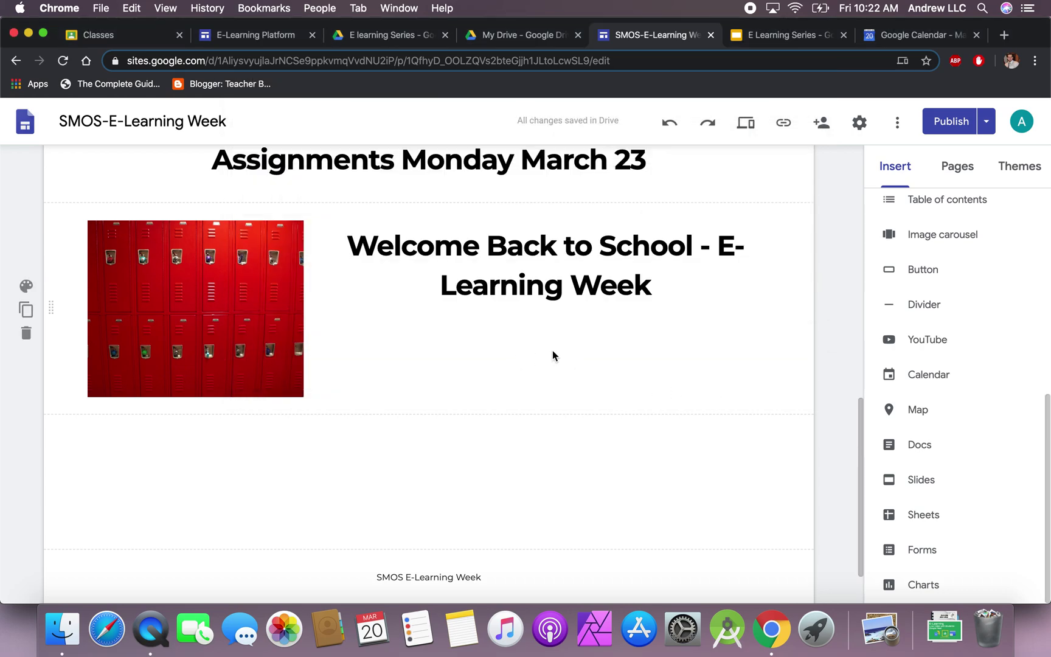
pyautogui.doubleClick(539, 358)
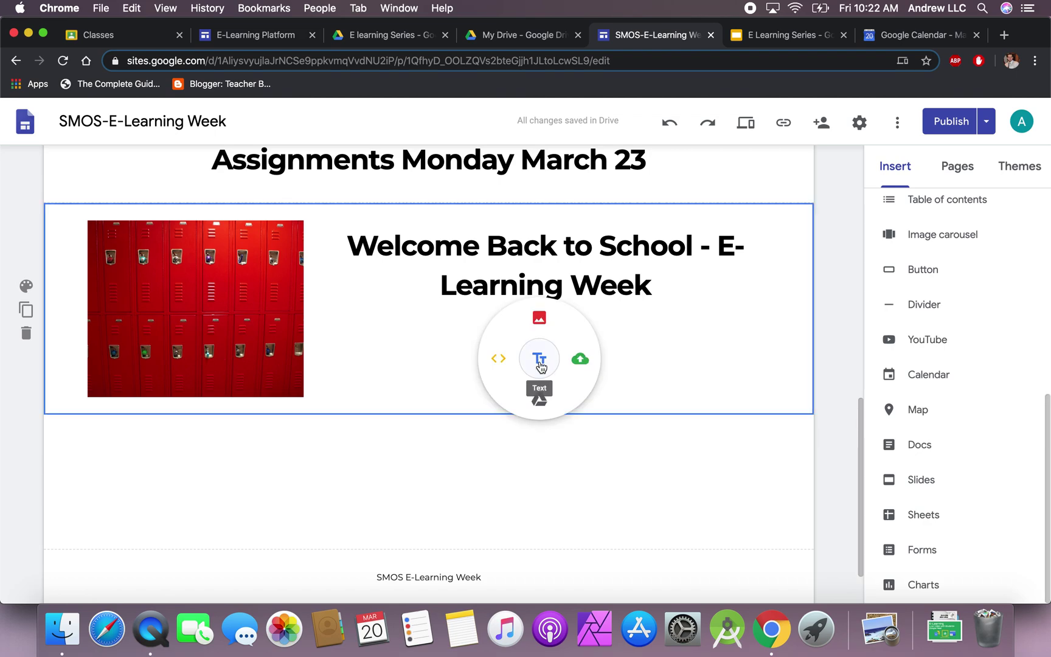
# Step: Embed the research rubric PDF from Drive folder 2019 - 2020 > US Constitution > PROJECT
pyautogui.click(540, 402)
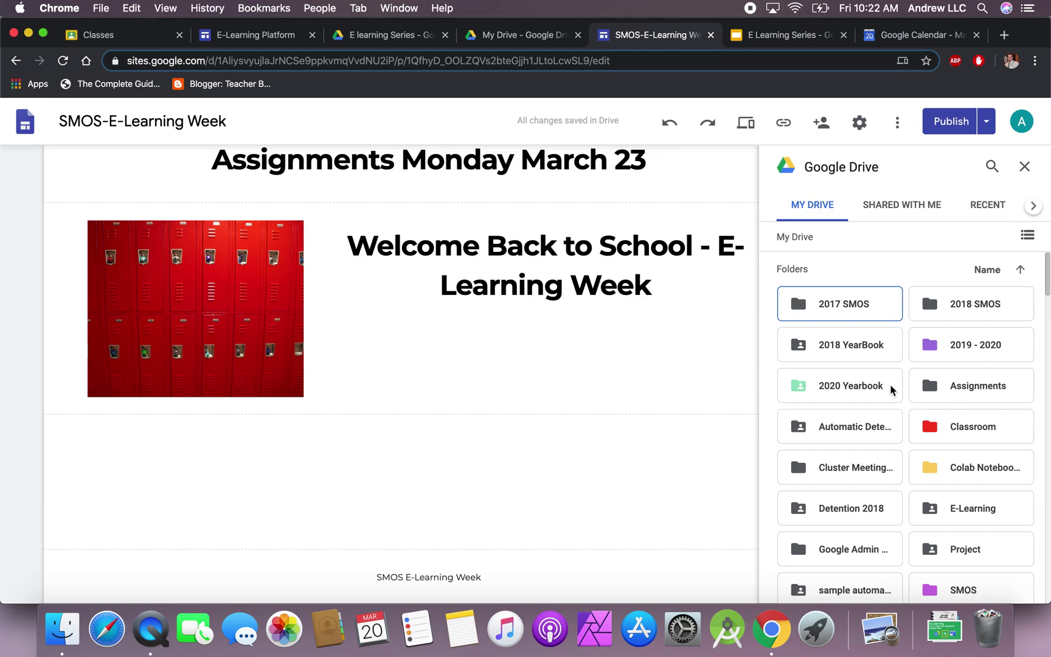
pyautogui.doubleClick(960, 344)
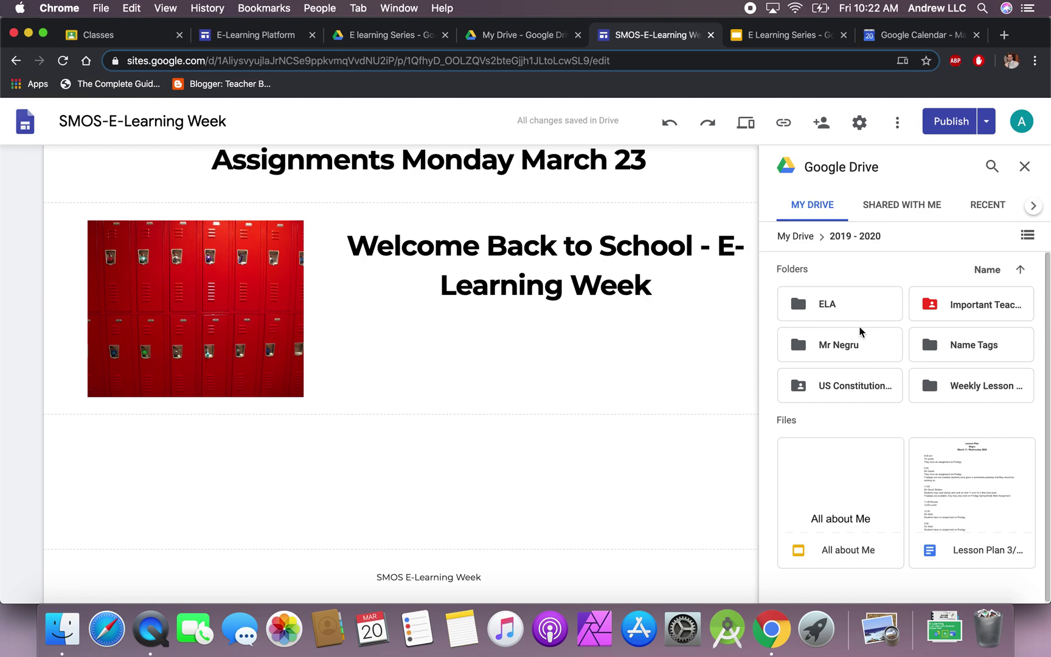
pyautogui.doubleClick(846, 340)
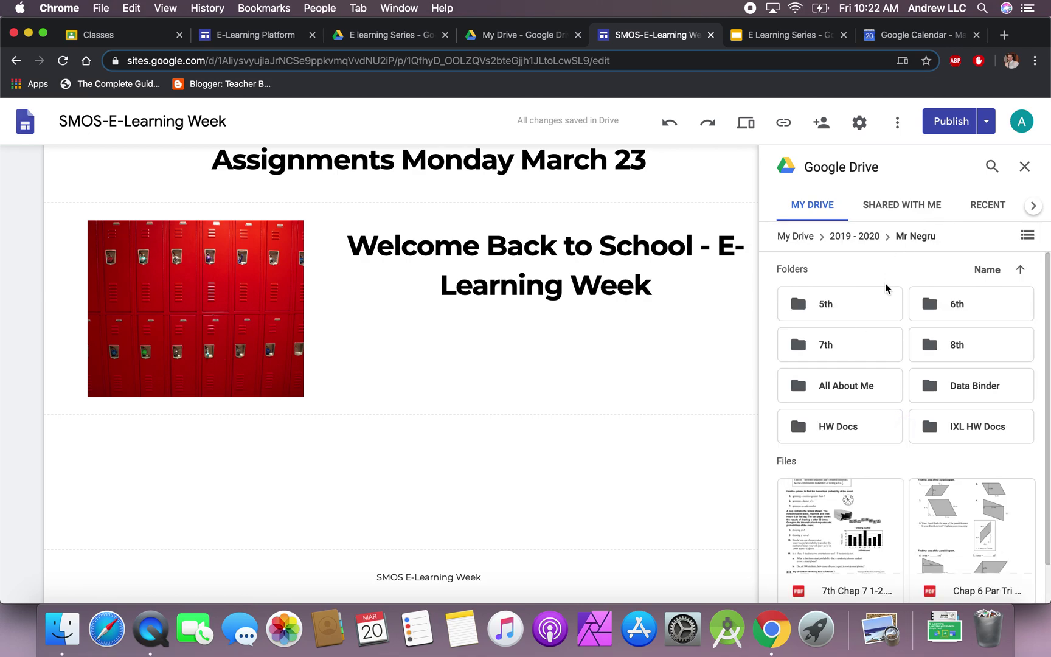
pyautogui.click(856, 236)
pyautogui.click(842, 388)
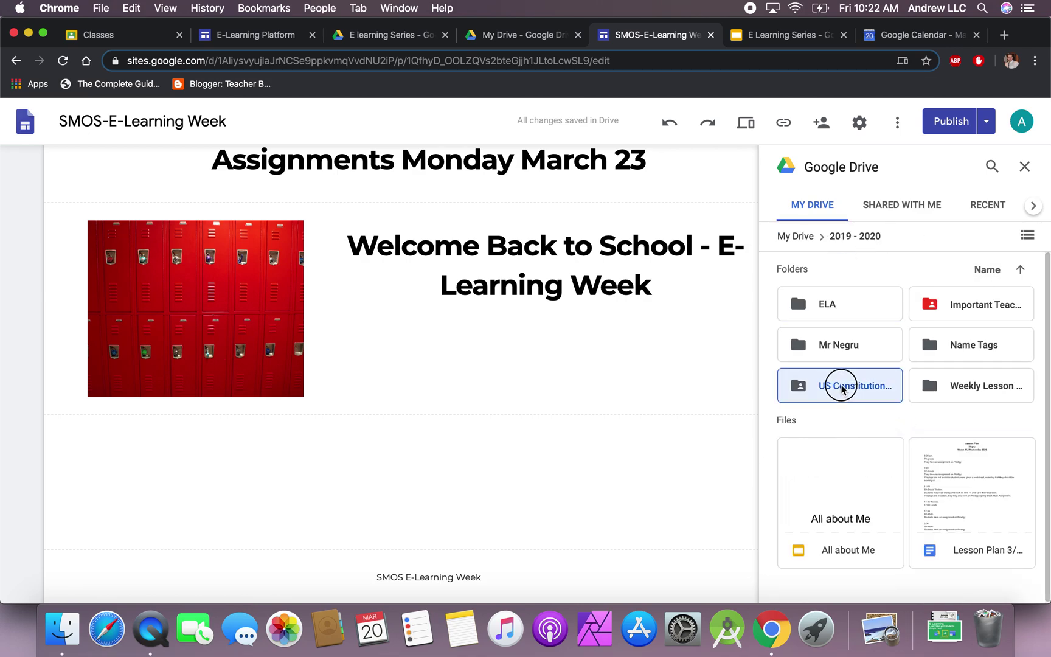
pyautogui.doubleClick(842, 389)
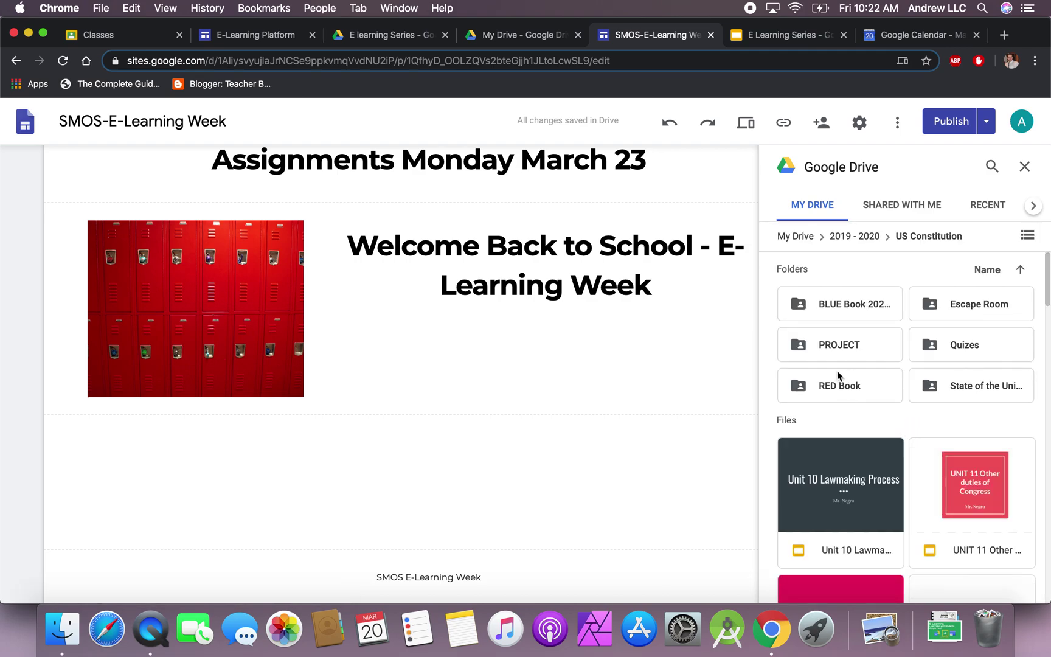
pyautogui.doubleClick(840, 345)
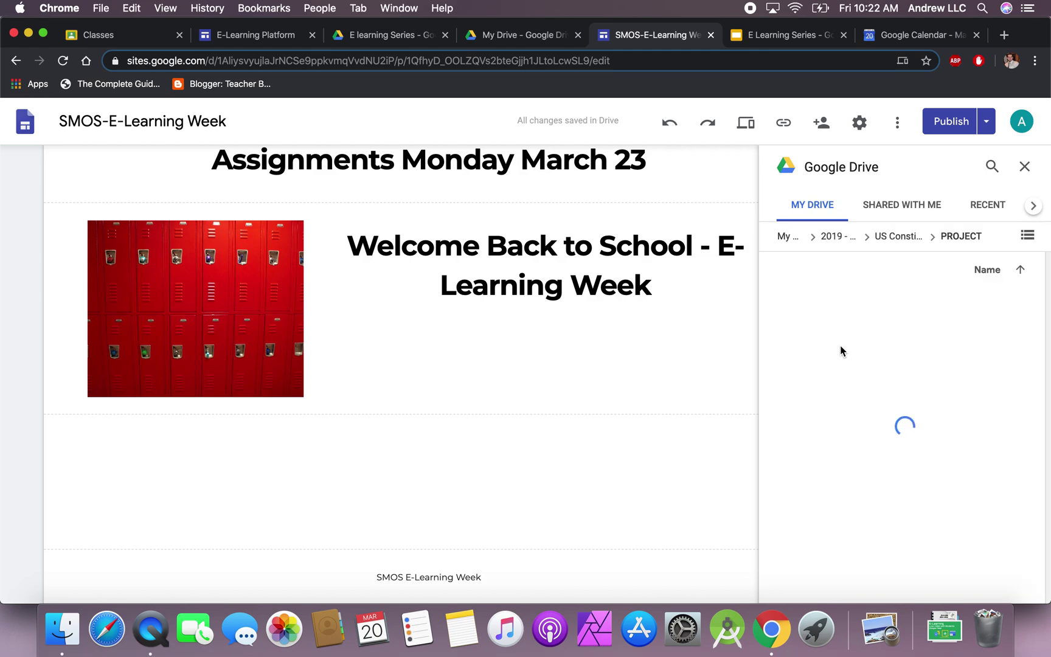
pyautogui.click(974, 443)
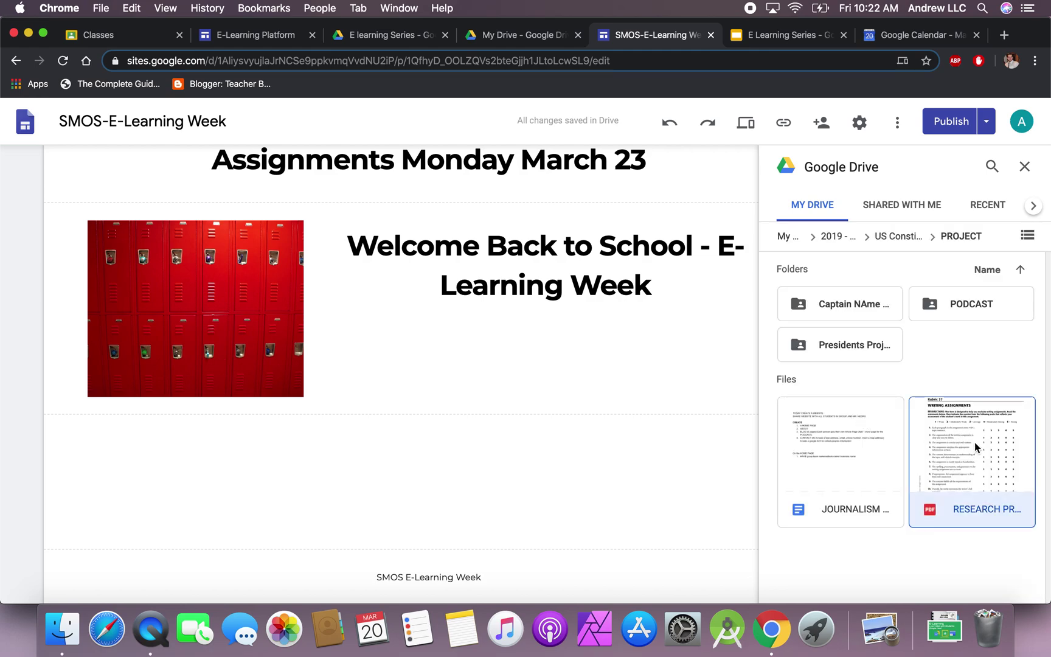
pyautogui.click(1011, 587)
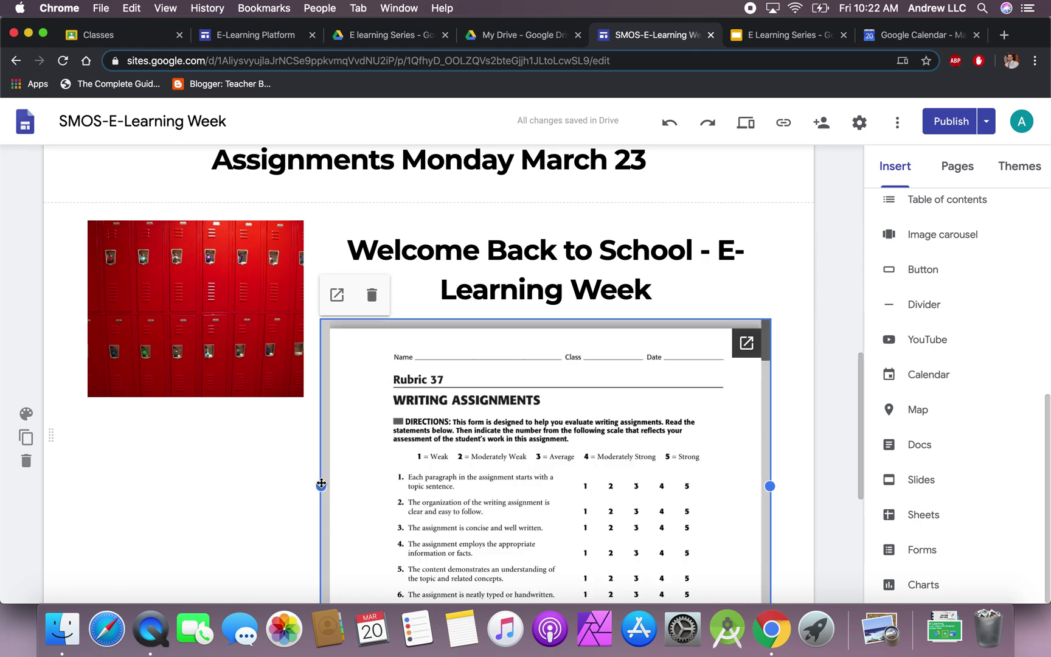
# Step: Move the rubric PDF into the welcome title's column, directly under the title text
pyautogui.scroll(-3, 523, 477)
pyautogui.click(296, 378)
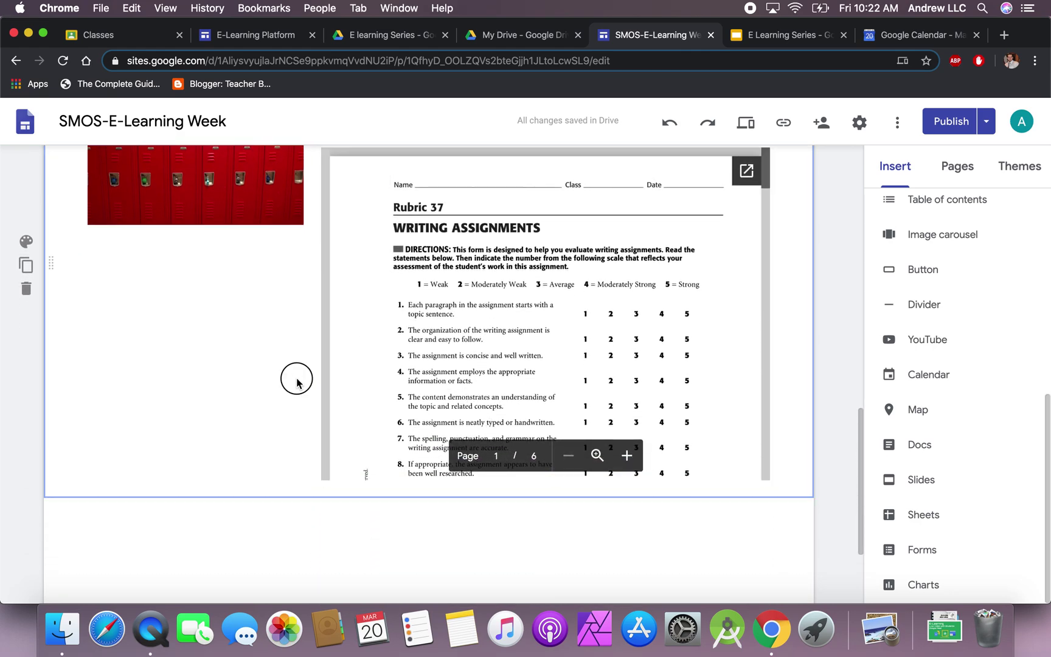
pyautogui.scroll(-1, 526, 308)
pyautogui.scroll(2, 547, 322)
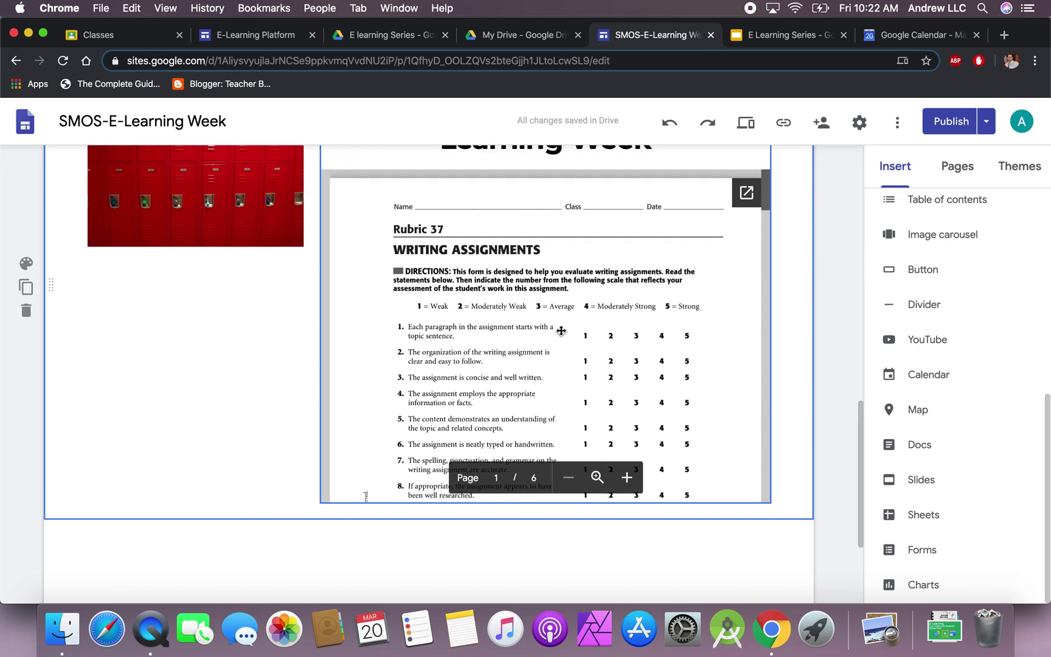
pyautogui.click(758, 487)
pyautogui.moveTo(771, 504); pyautogui.dragTo(684, 417)
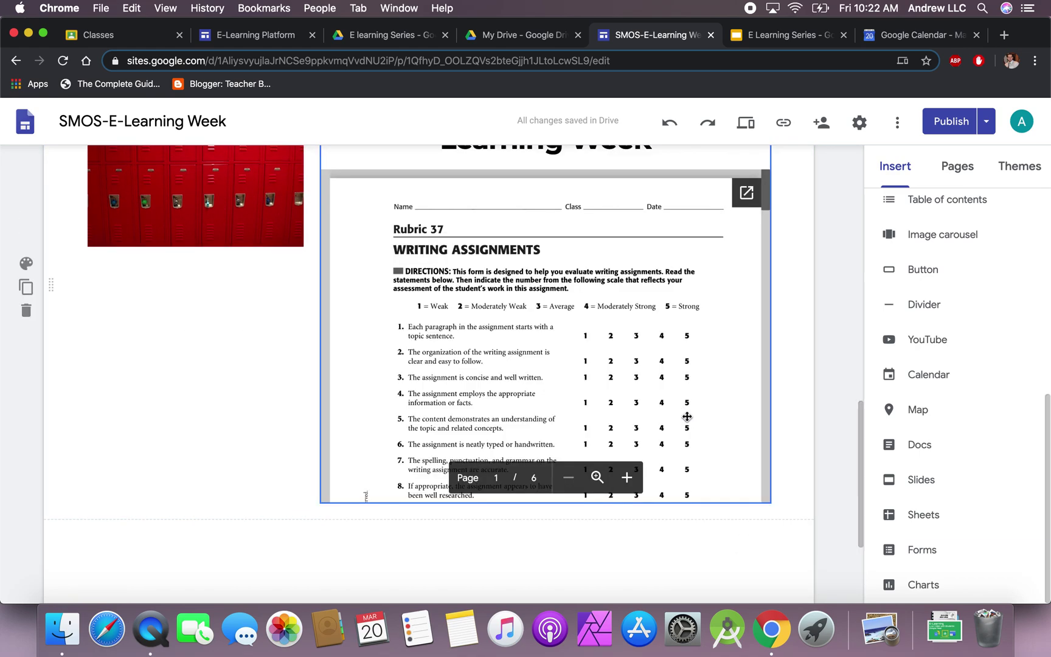
pyautogui.click(742, 477)
pyautogui.moveTo(727, 440); pyautogui.dragTo(720, 289)
pyautogui.moveTo(668, 381); pyautogui.dragTo(649, 399)
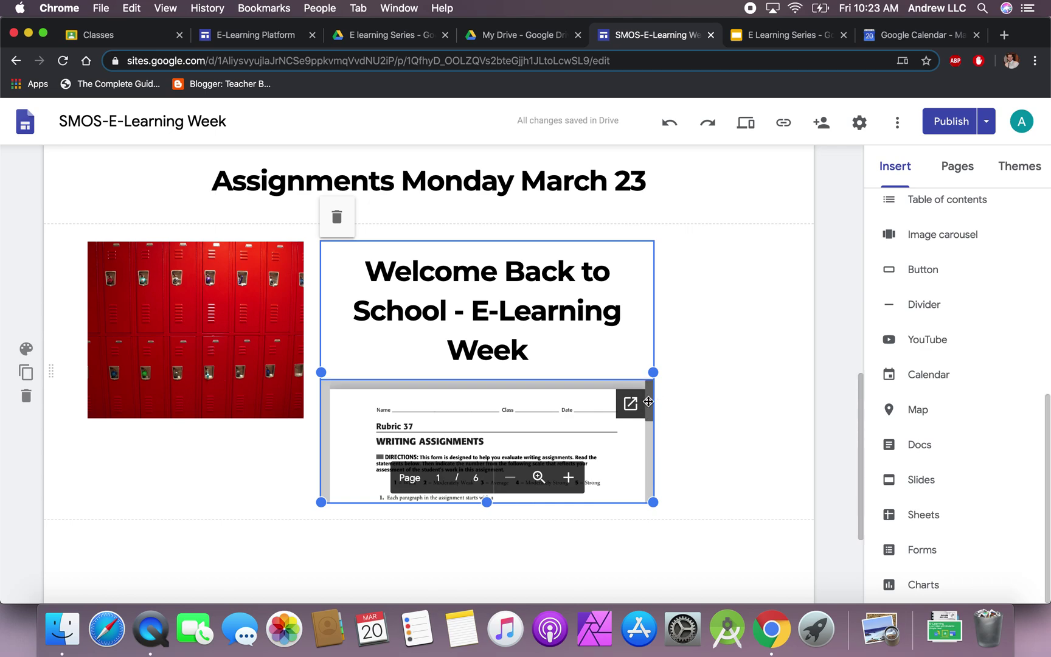
pyautogui.moveTo(648, 401)
pyautogui.mouseDown()
pyautogui.moveTo(645, 422)
pyautogui.moveTo(644, 409)
pyautogui.mouseUp()
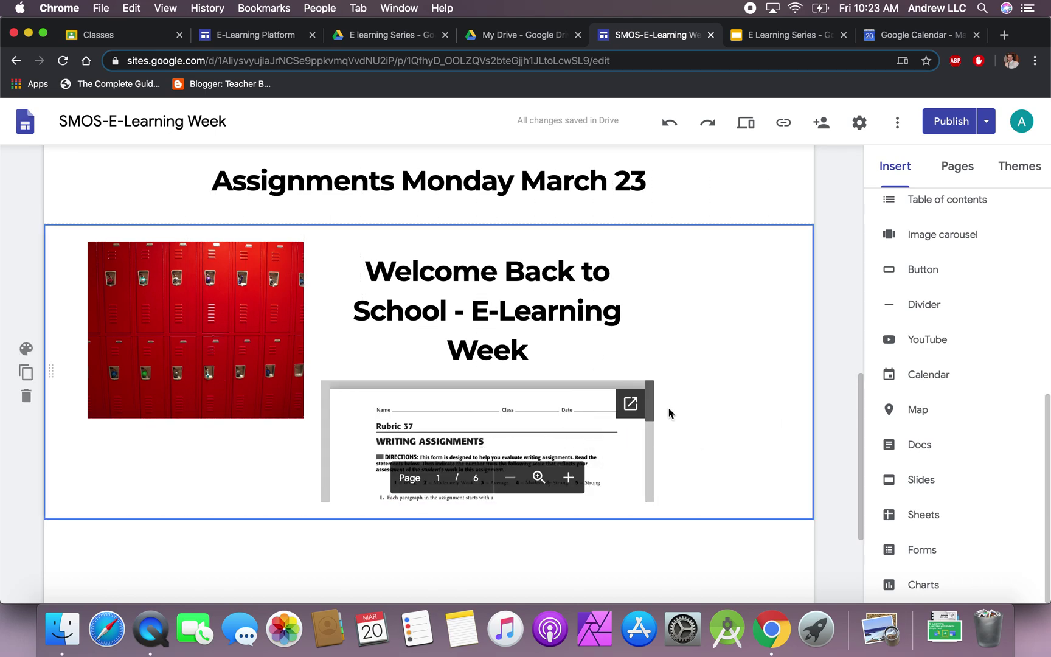
# Step: Widen the rubric PDF embed to span the title's column
pyautogui.click(605, 433)
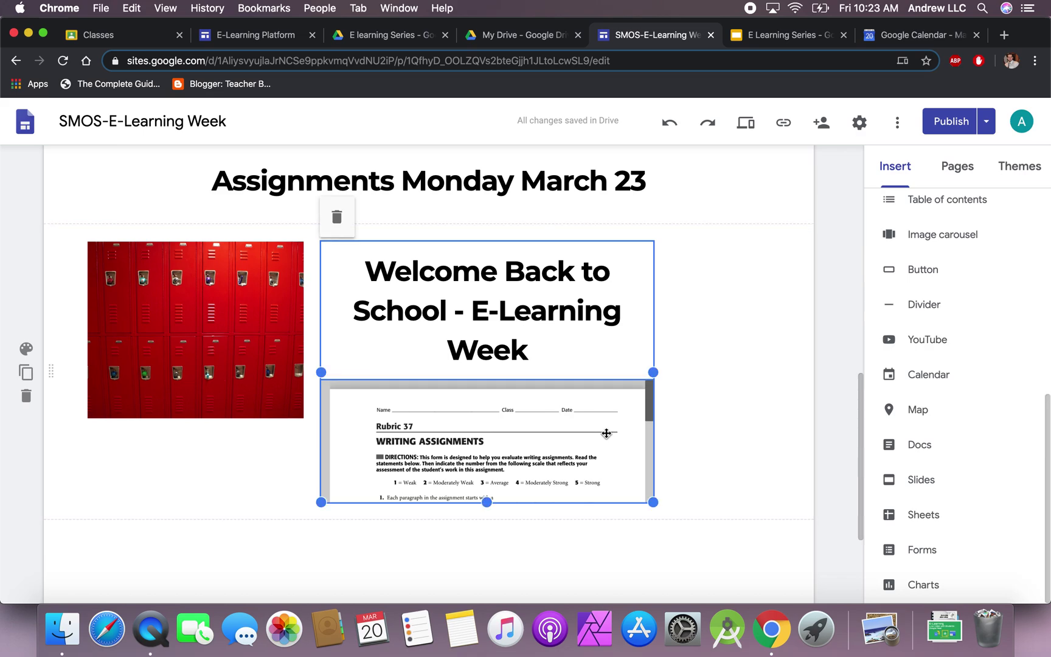
pyautogui.moveTo(653, 502); pyautogui.dragTo(807, 527)
pyautogui.click(636, 558)
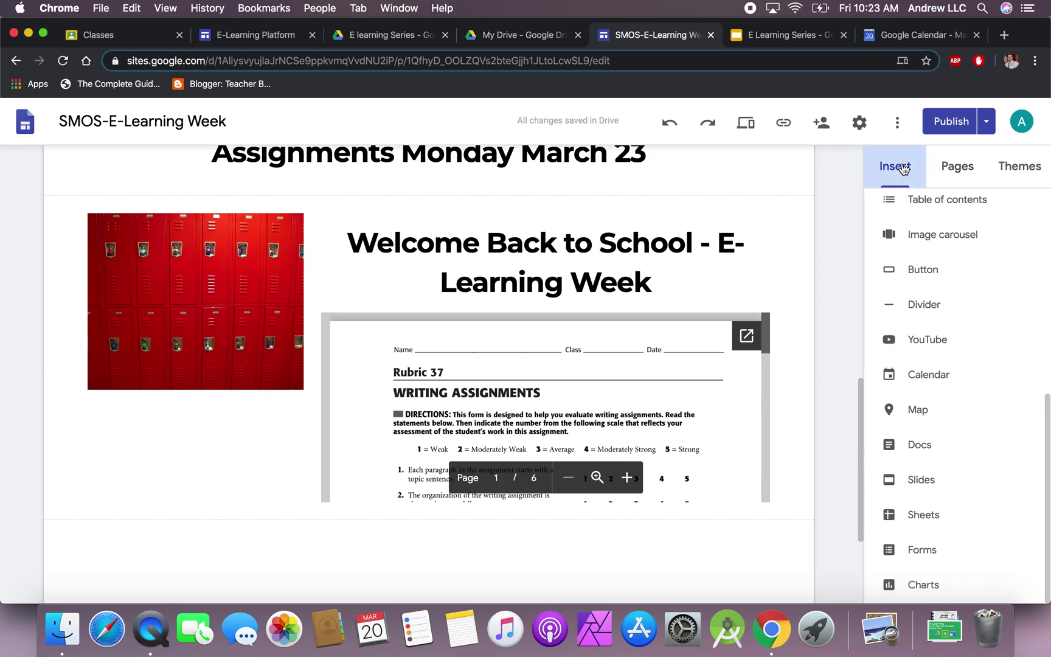
# Step: Add a collapsible text section headed 'Hello' with the body 'Week 1' below the rubric
pyautogui.scroll(5, 908, 270)
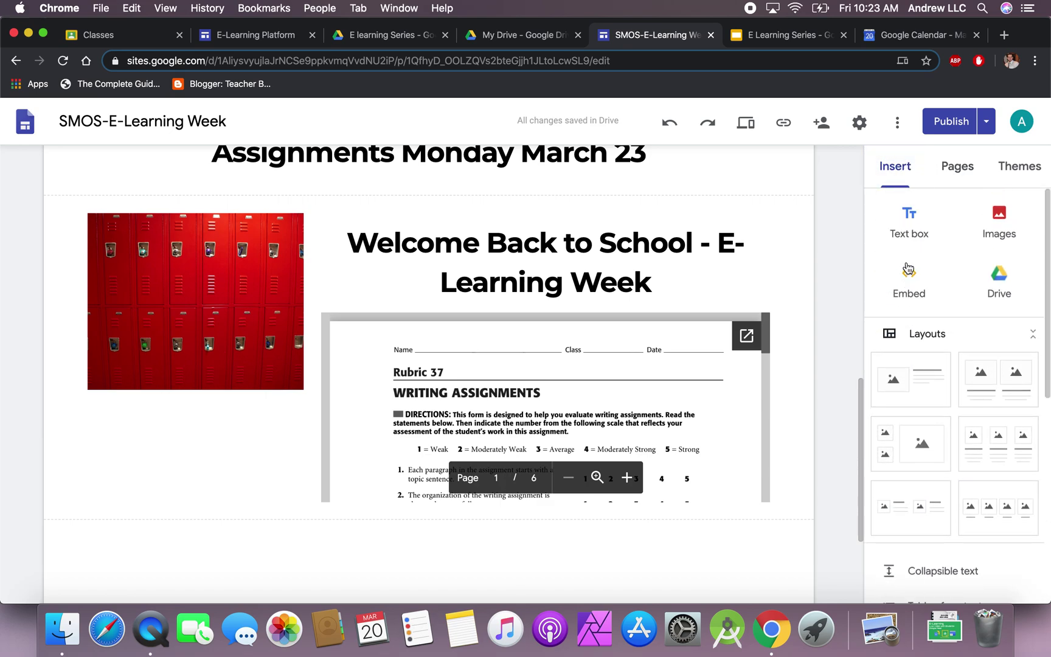
pyautogui.scroll(-3, 908, 270)
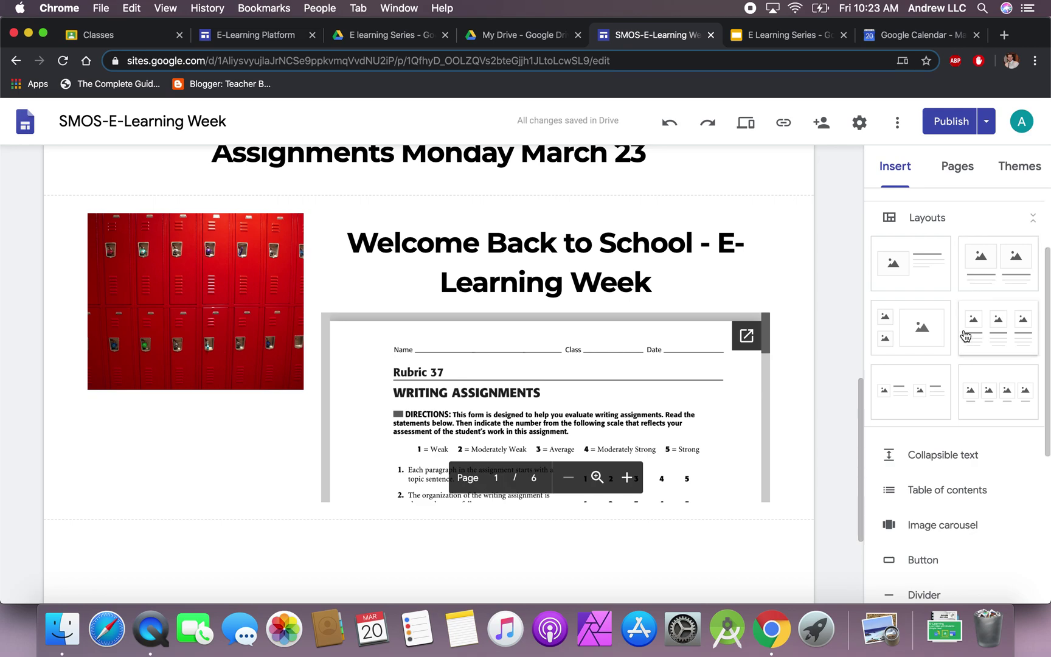
pyautogui.scroll(-2, 940, 420)
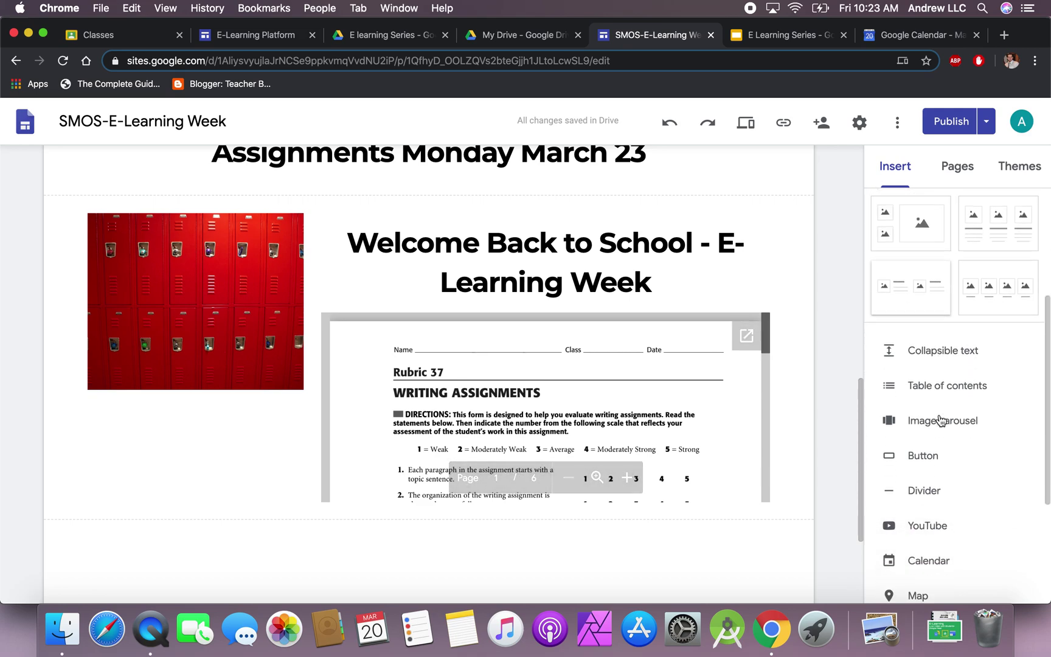
pyautogui.scroll(-1, 941, 420)
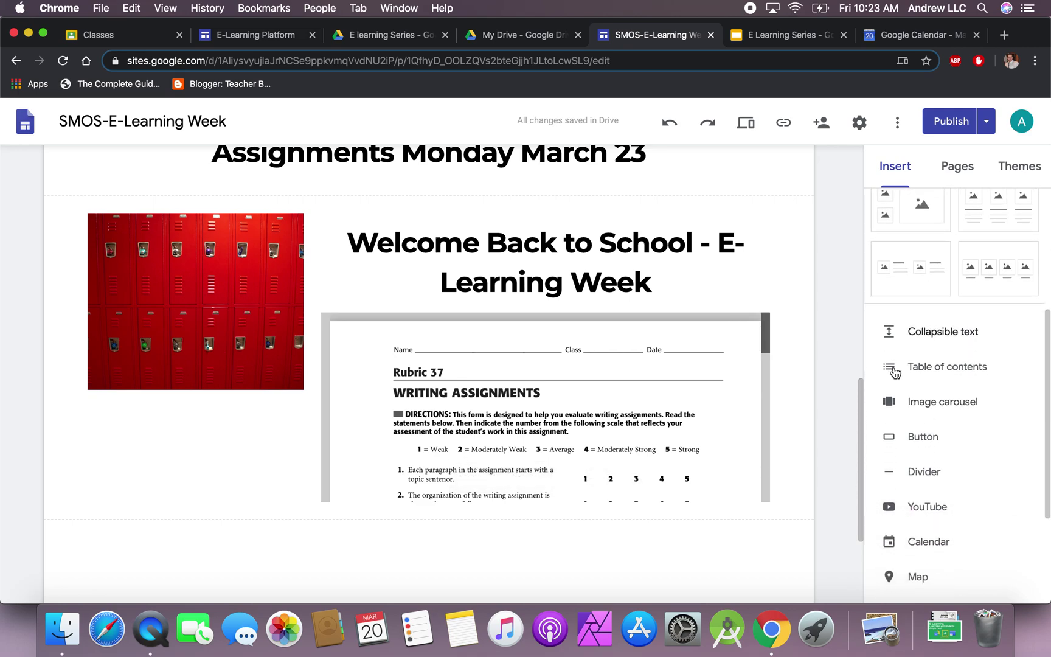
pyautogui.click(925, 331)
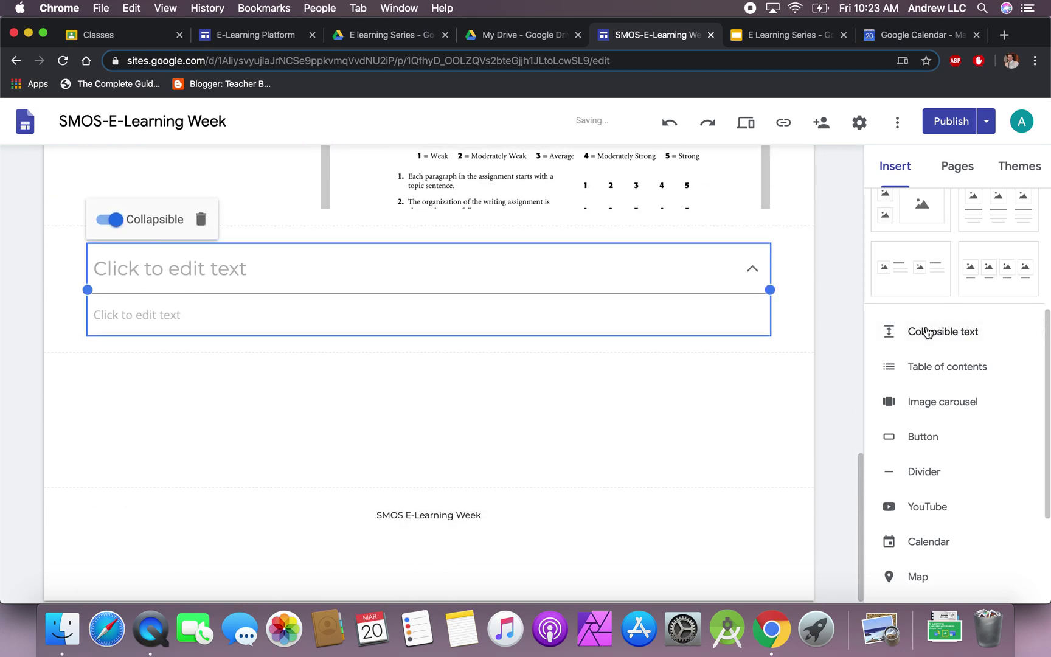
pyautogui.click(281, 273)
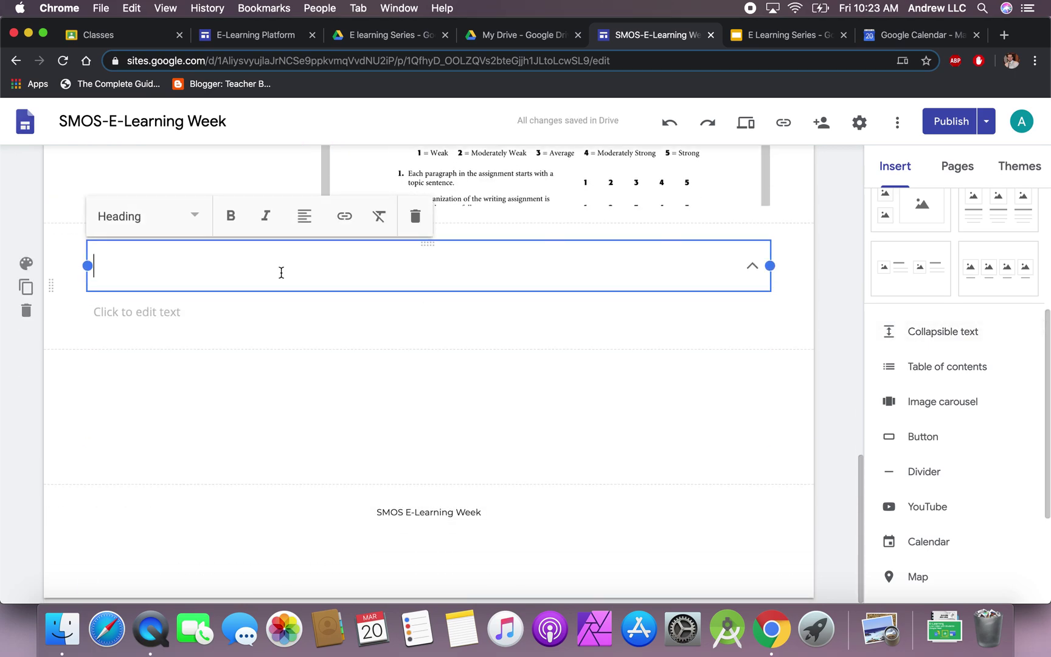
pyautogui.write('Heloo')
pyautogui.press('BackSpace')
pyautogui.press('BackSpace')
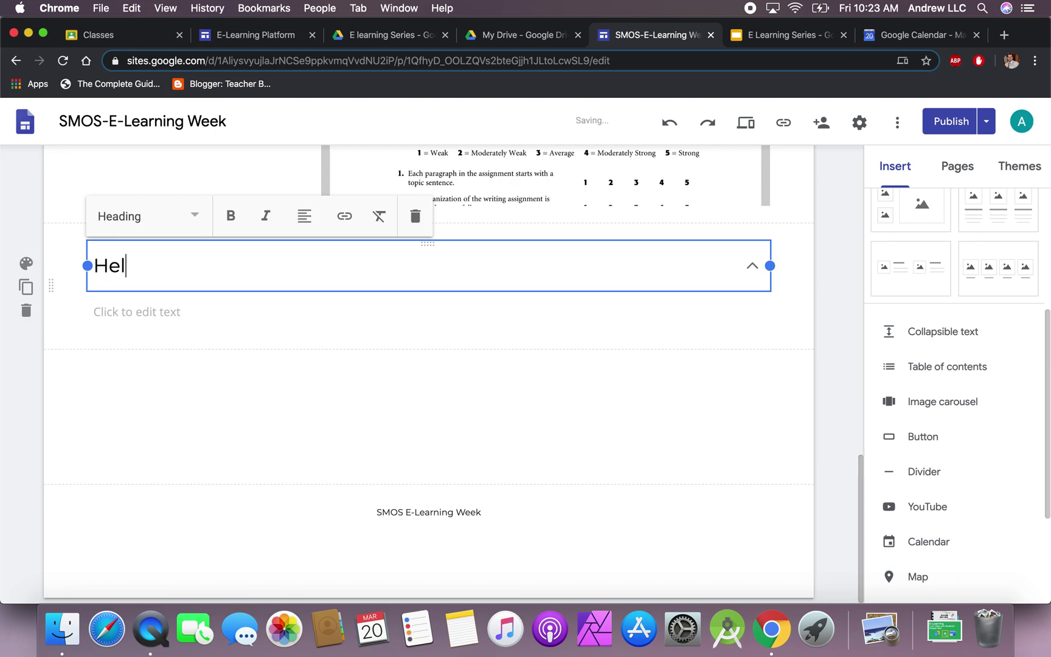
pyautogui.write('lo')
pyautogui.click(241, 302)
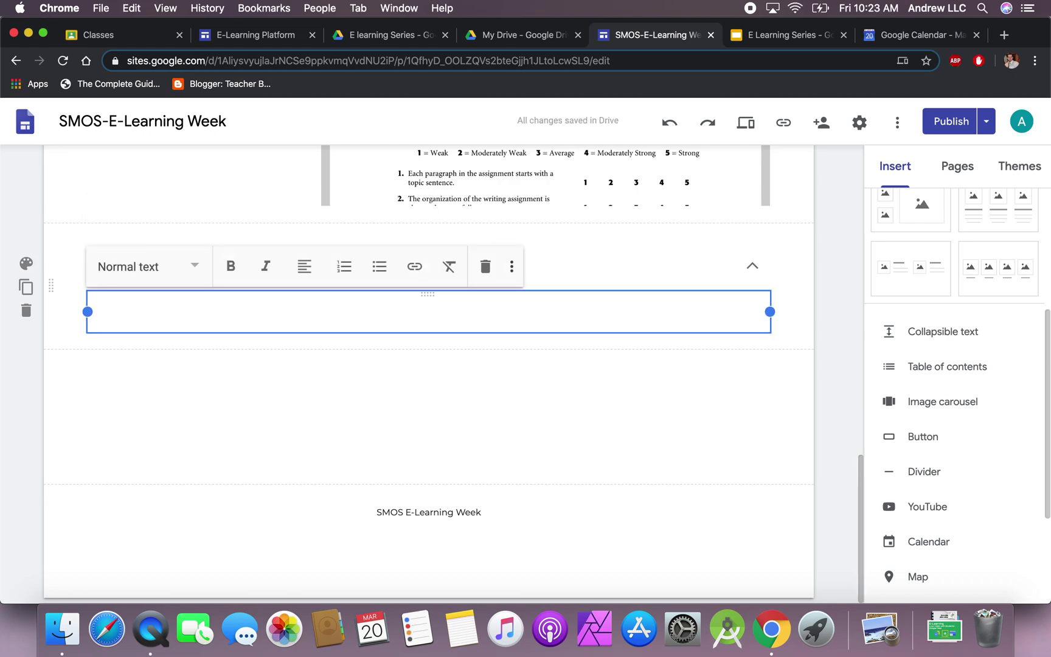
pyautogui.write('Week 1')
pyautogui.press('Return')
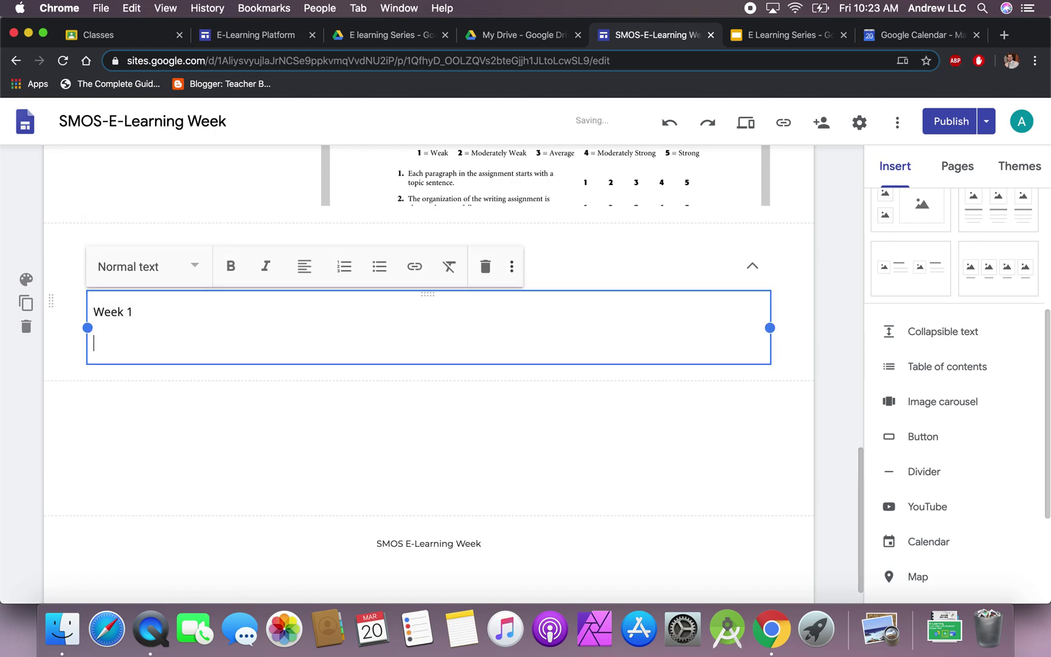
pyautogui.press('BackSpace')
pyautogui.click(228, 411)
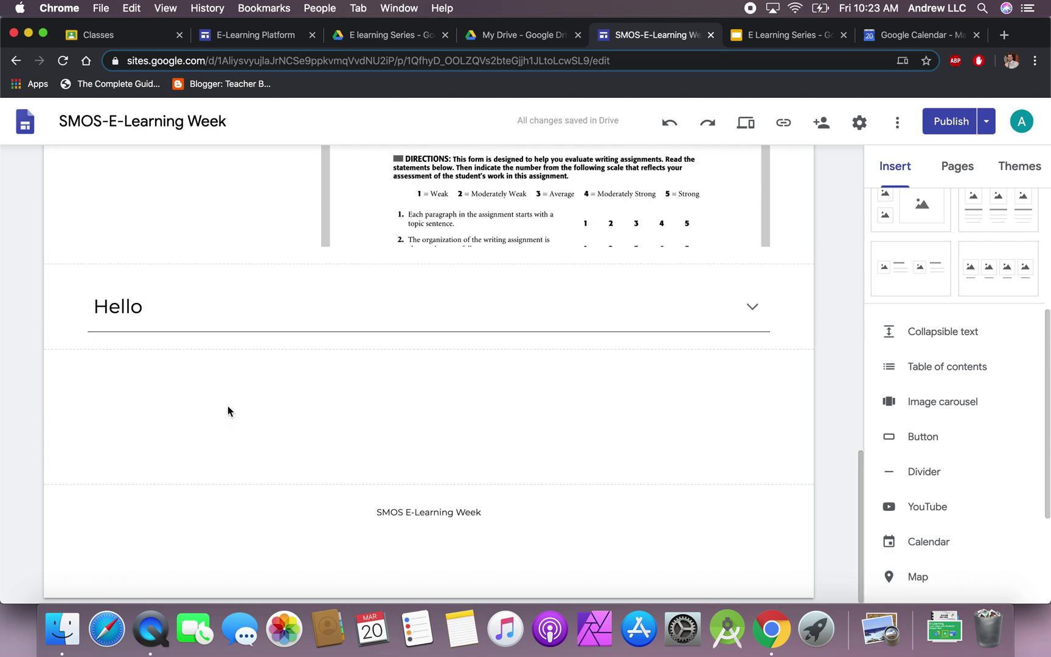
pyautogui.click(228, 305)
pyautogui.click(191, 315)
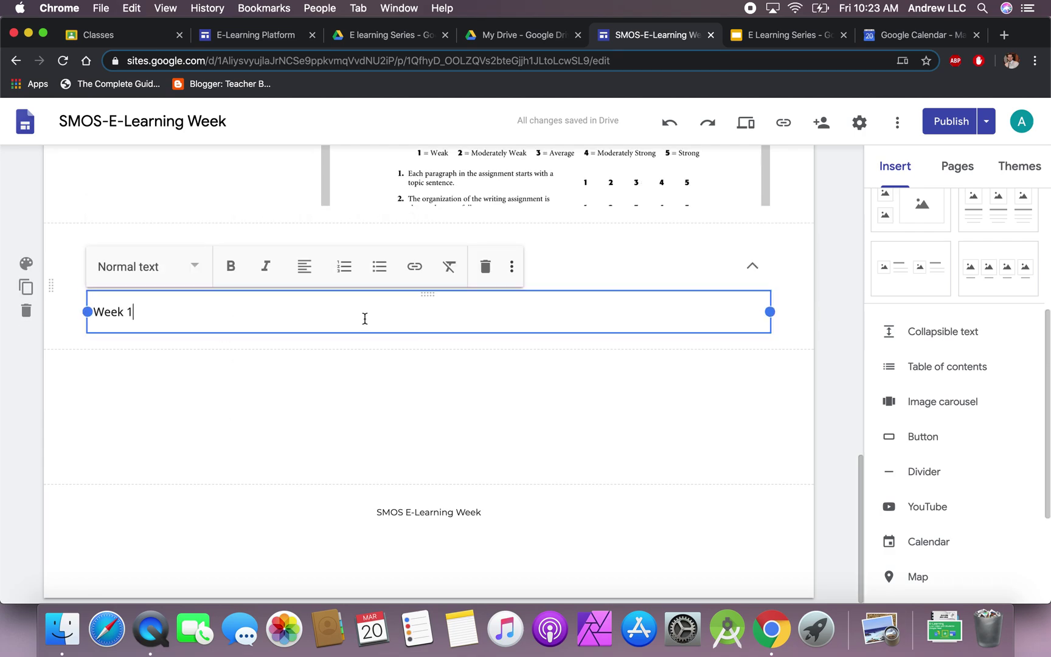
# Step: Add a second 'Hello' collapsible section containing 'Week 2', then insert a table of contents
pyautogui.click(911, 332)
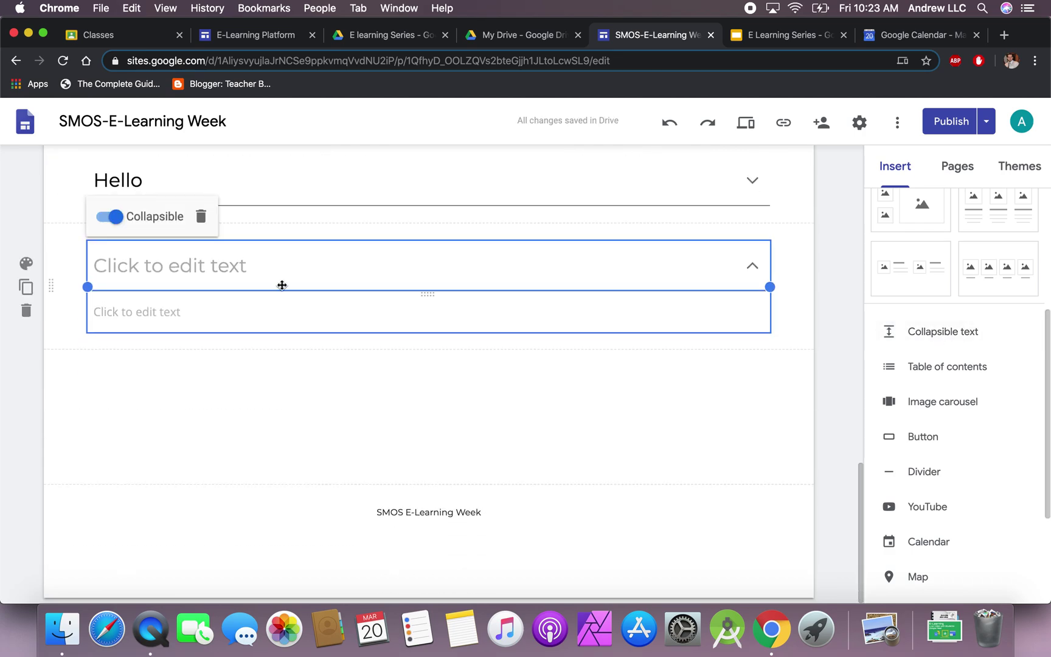
pyautogui.click(224, 403)
pyautogui.click(213, 293)
pyautogui.click(218, 225)
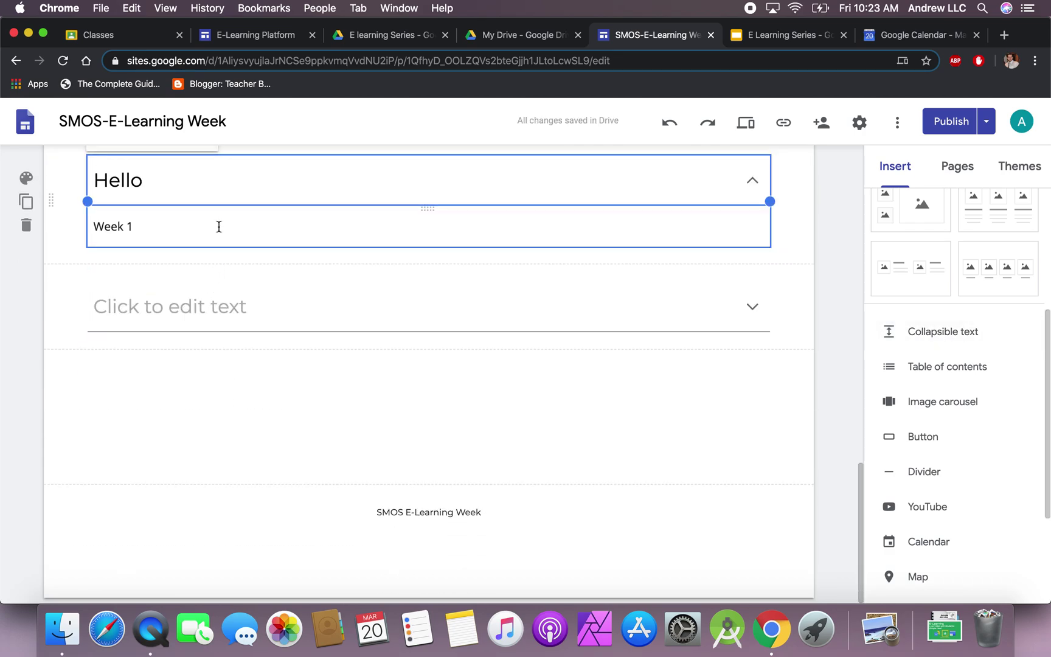
pyautogui.click(303, 301)
pyautogui.click(205, 264)
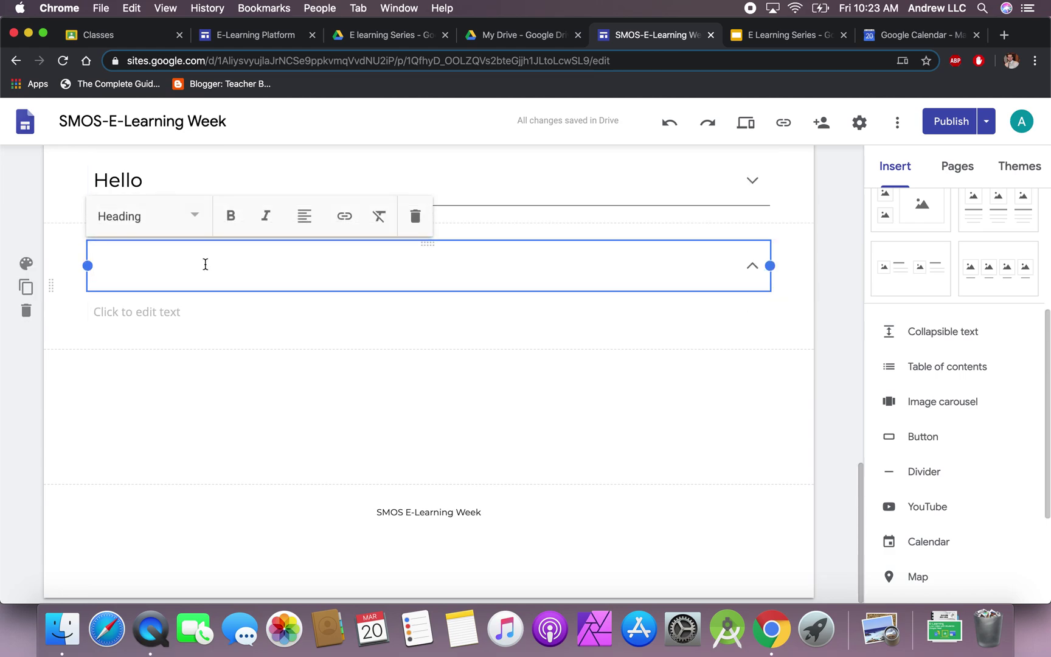
pyautogui.write('Hello')
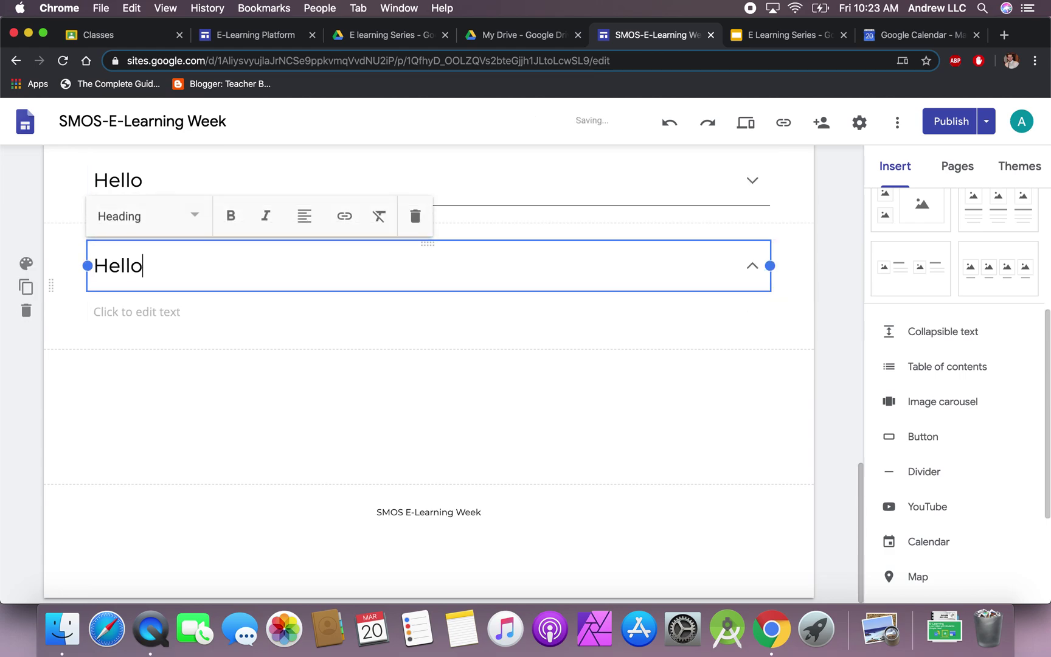
pyautogui.click(179, 311)
pyautogui.write('Week 2')
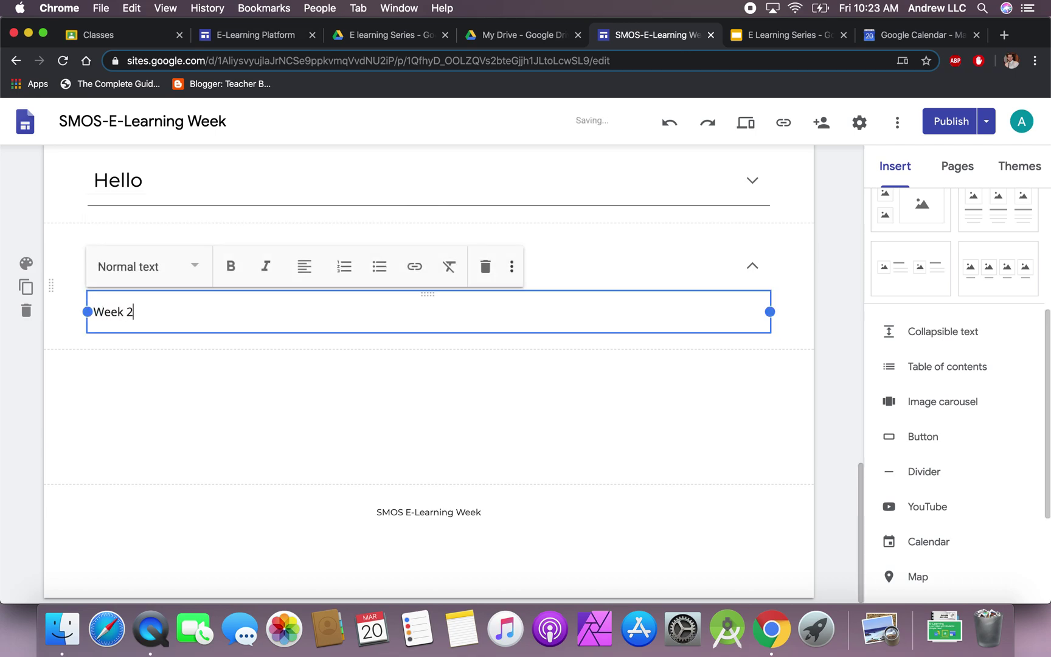
pyautogui.click(229, 380)
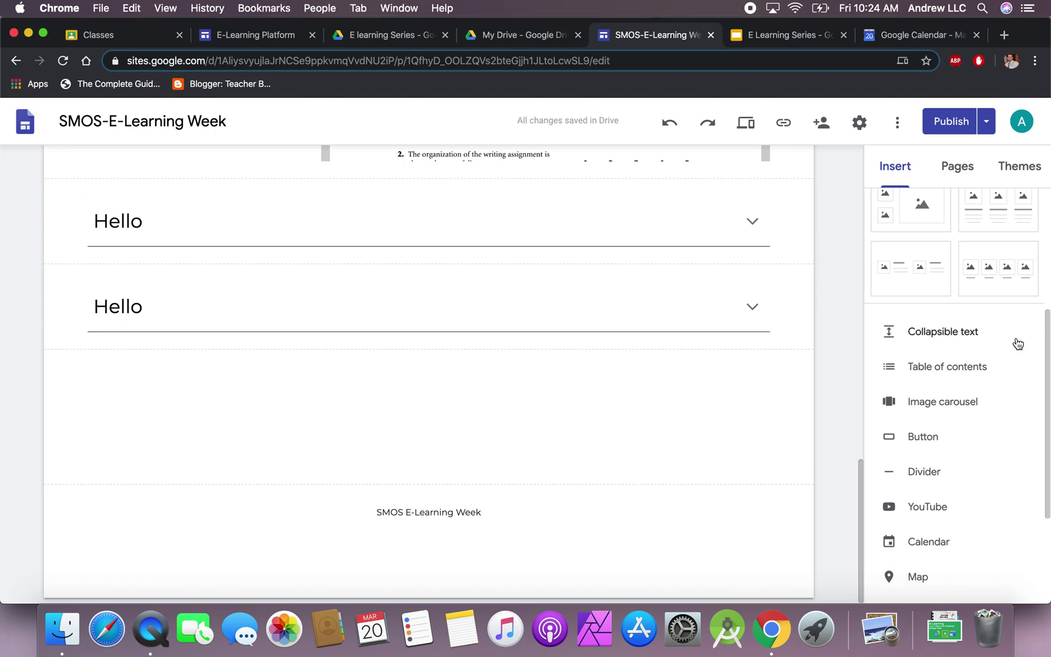
pyautogui.click(953, 367)
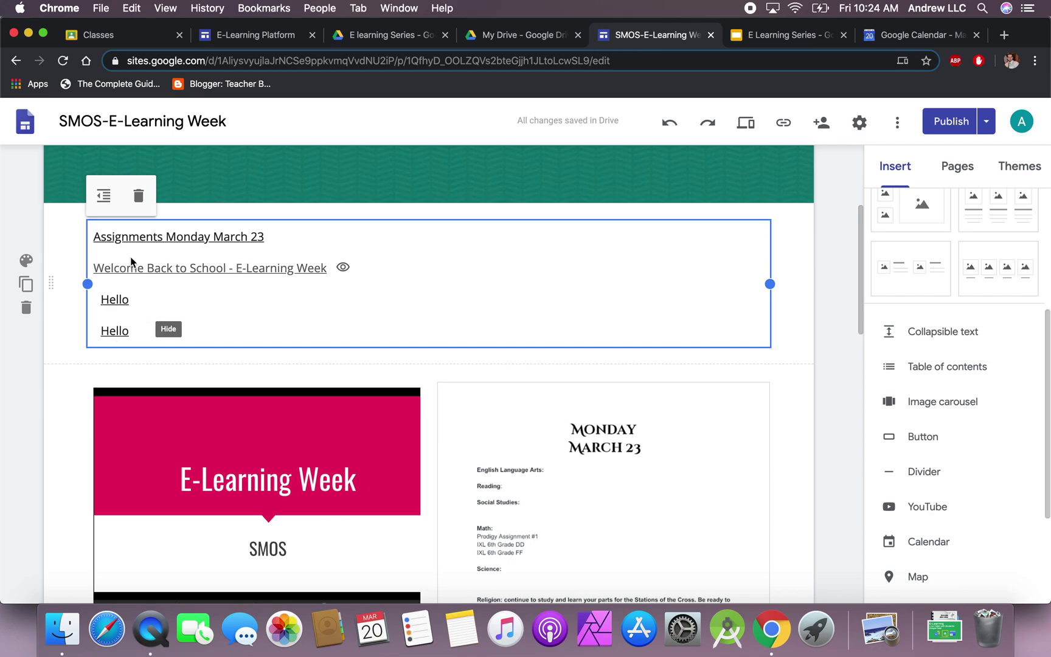
pyautogui.scroll(-1, 281, 404)
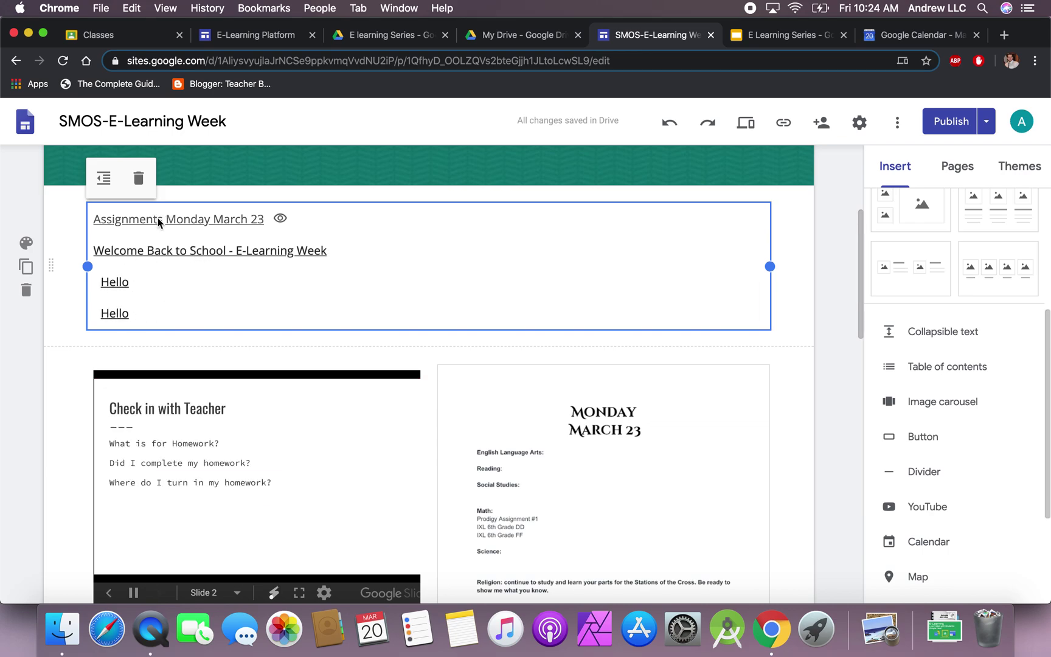
pyautogui.scroll(-3, 240, 359)
pyautogui.scroll(-10, 241, 354)
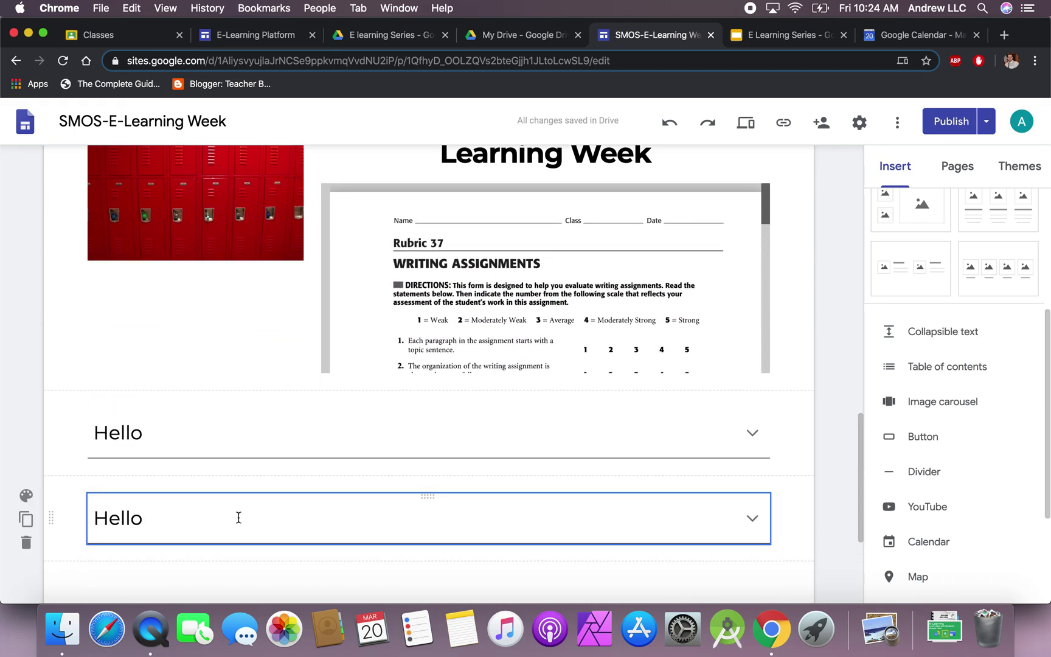
pyautogui.scroll(-3, 249, 435)
pyautogui.hotkey('ctrl', 'z')
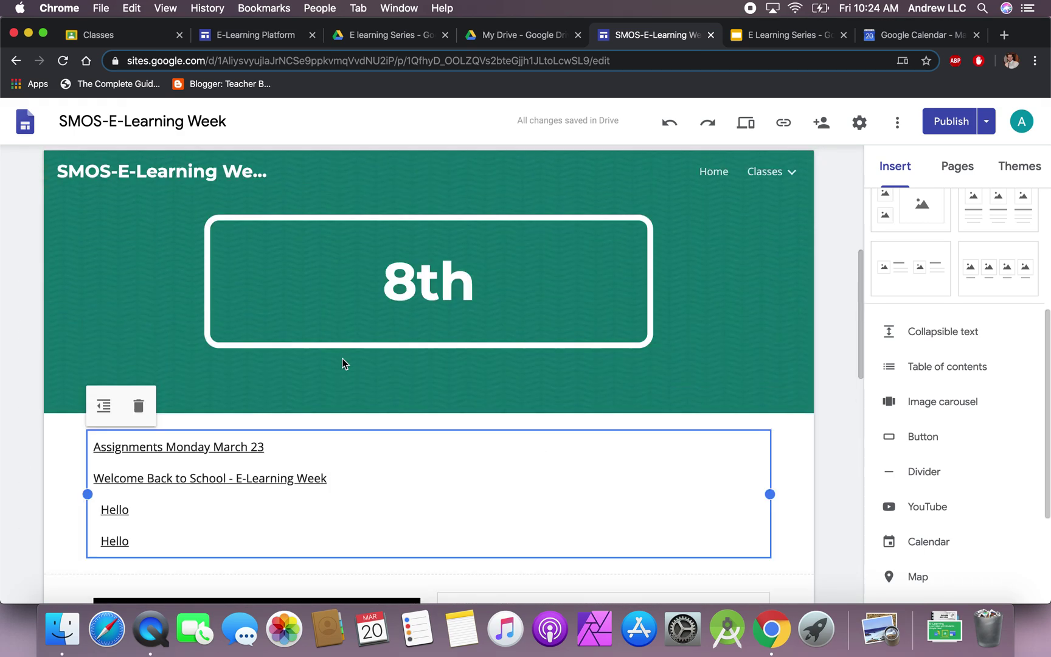
# Step: Insert a divider below the second Hello section, with no image carousel or button added
pyautogui.click(942, 402)
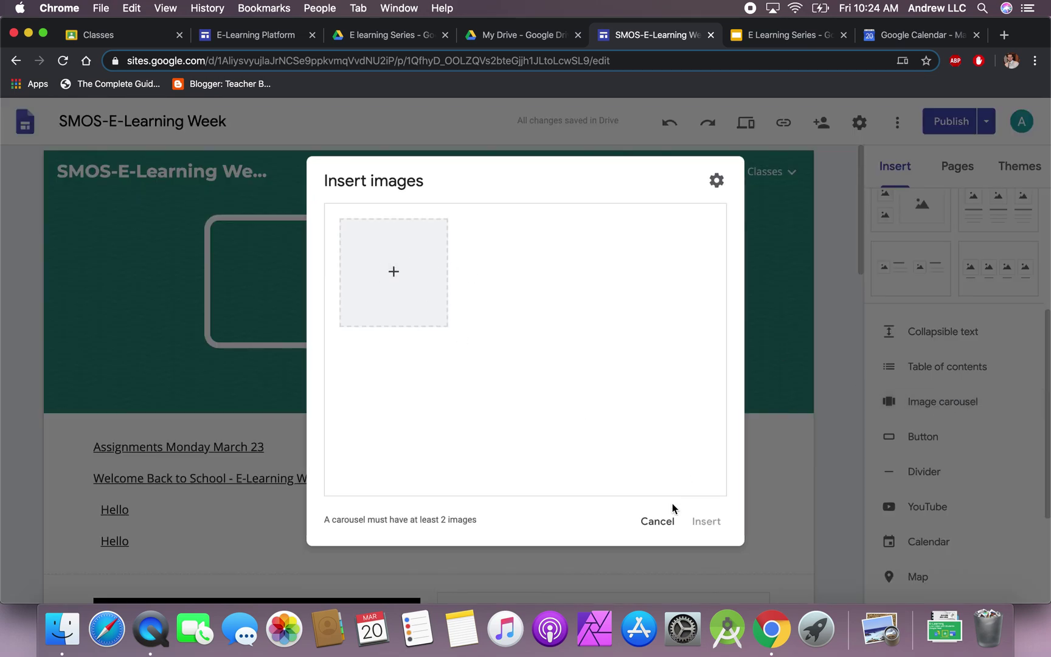
pyautogui.click(659, 521)
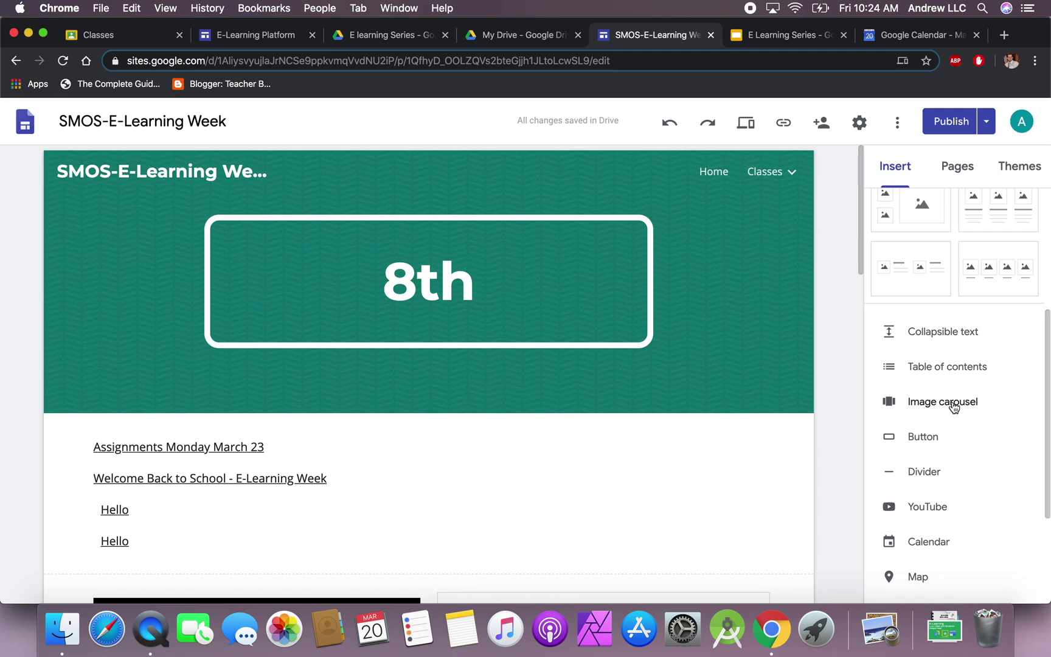
pyautogui.scroll(-15, 586, 399)
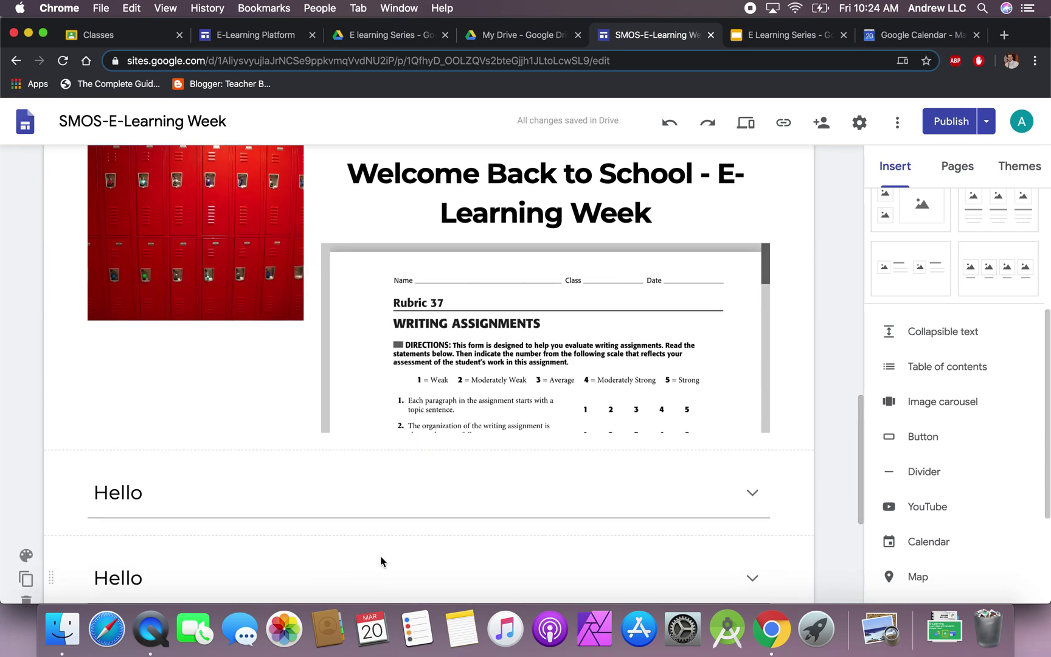
pyautogui.scroll(-5, 380, 555)
pyautogui.click(923, 436)
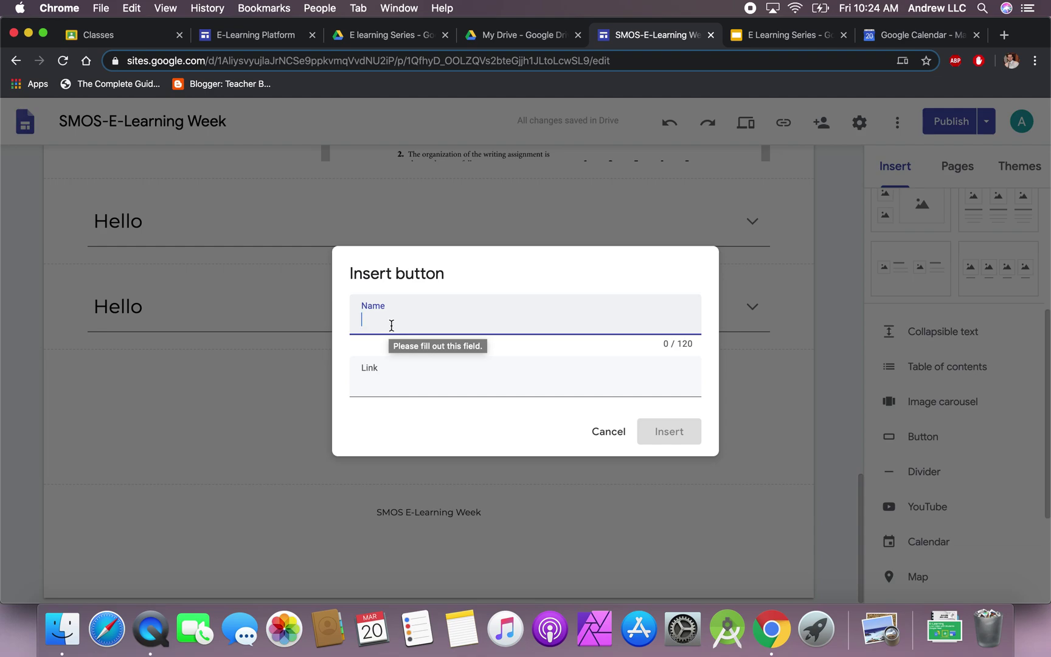
pyautogui.click(610, 433)
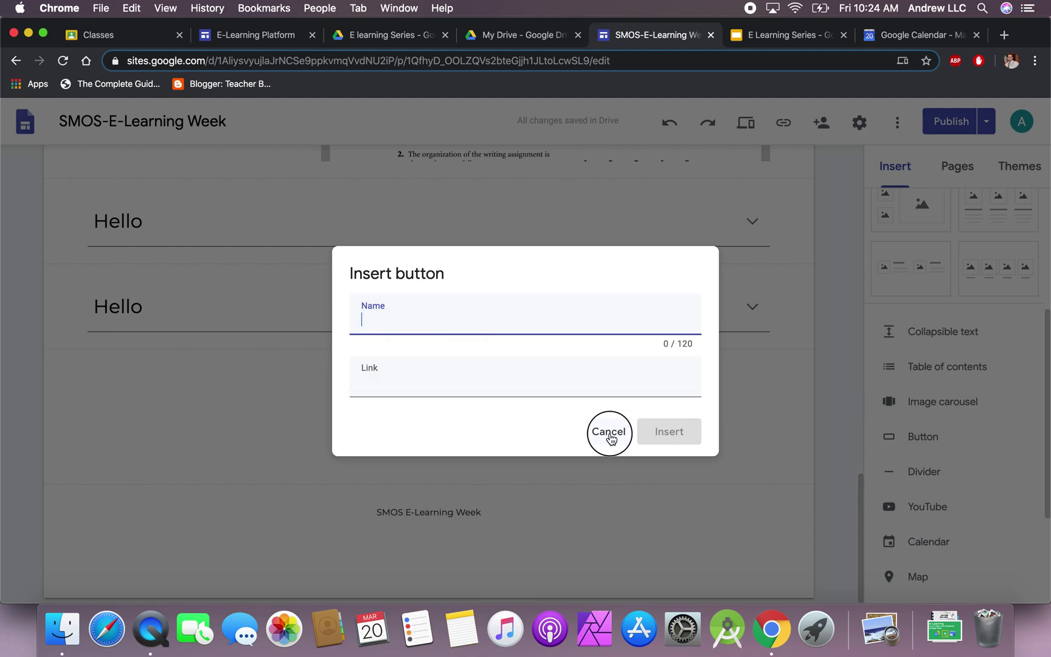
pyautogui.click(920, 475)
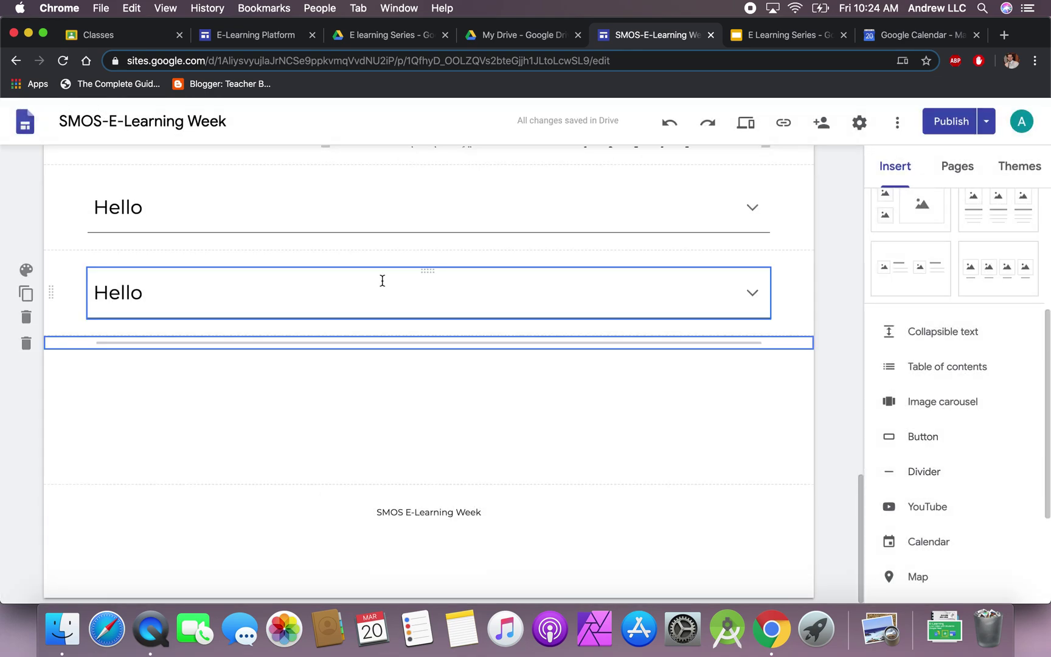
pyautogui.click(320, 411)
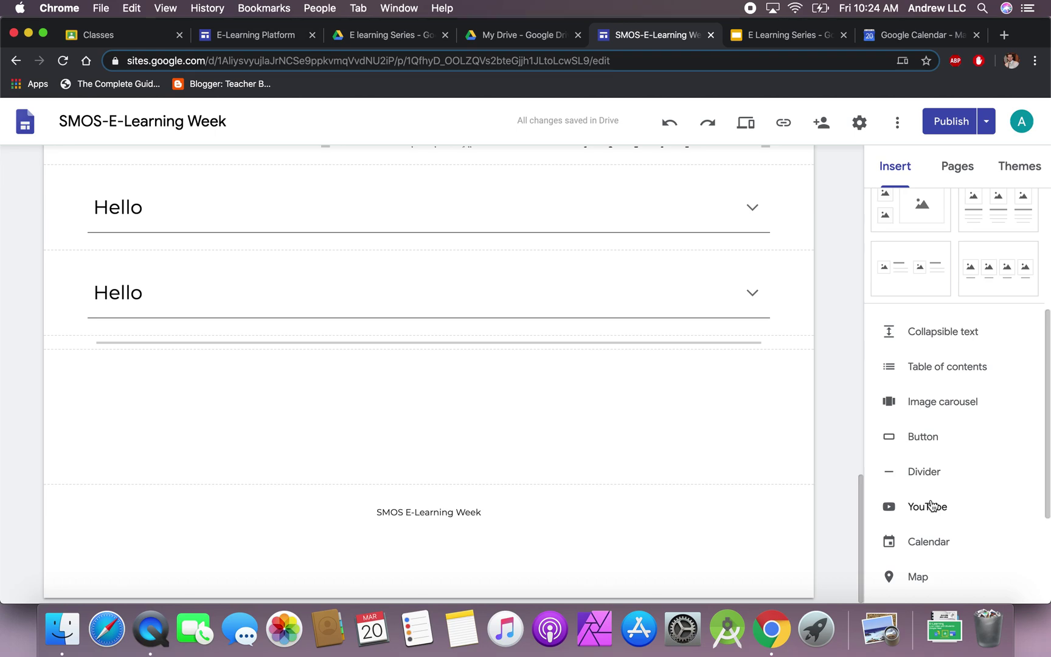
# Step: Embed the 8th Math 19-20 8th Math calendar below the divider
pyautogui.scroll(-3, 930, 501)
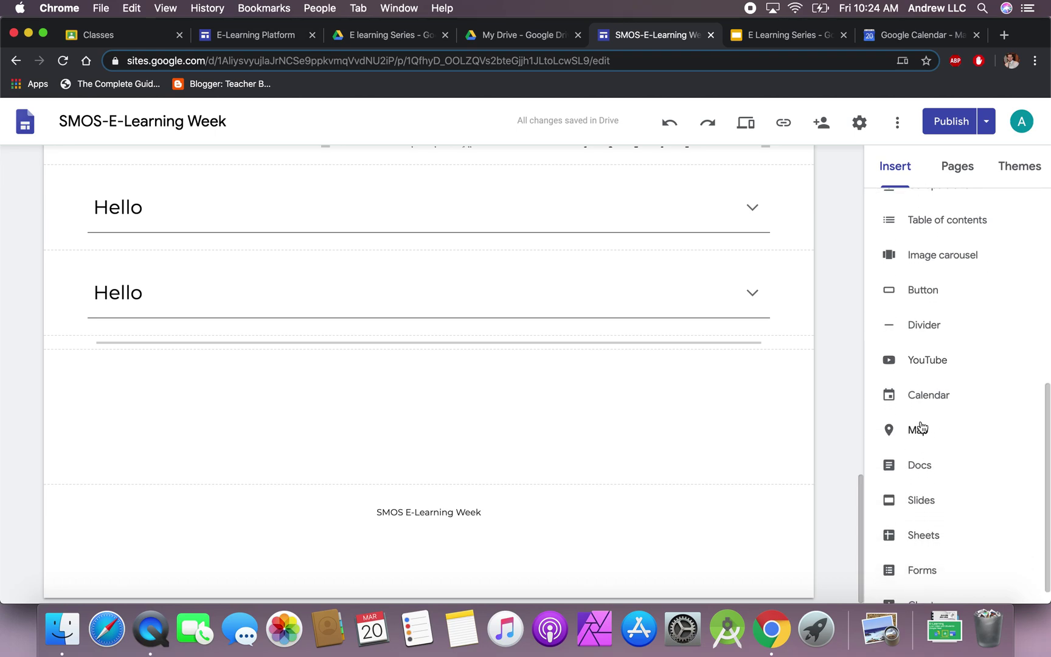
pyautogui.click(919, 395)
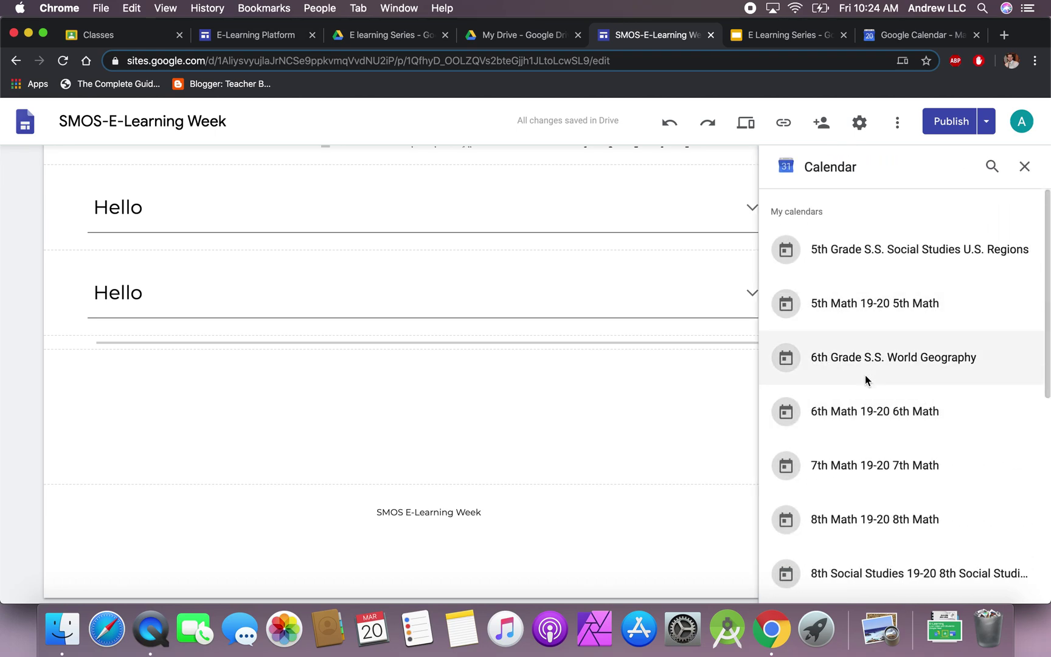
pyautogui.scroll(-2, 864, 377)
pyautogui.click(853, 395)
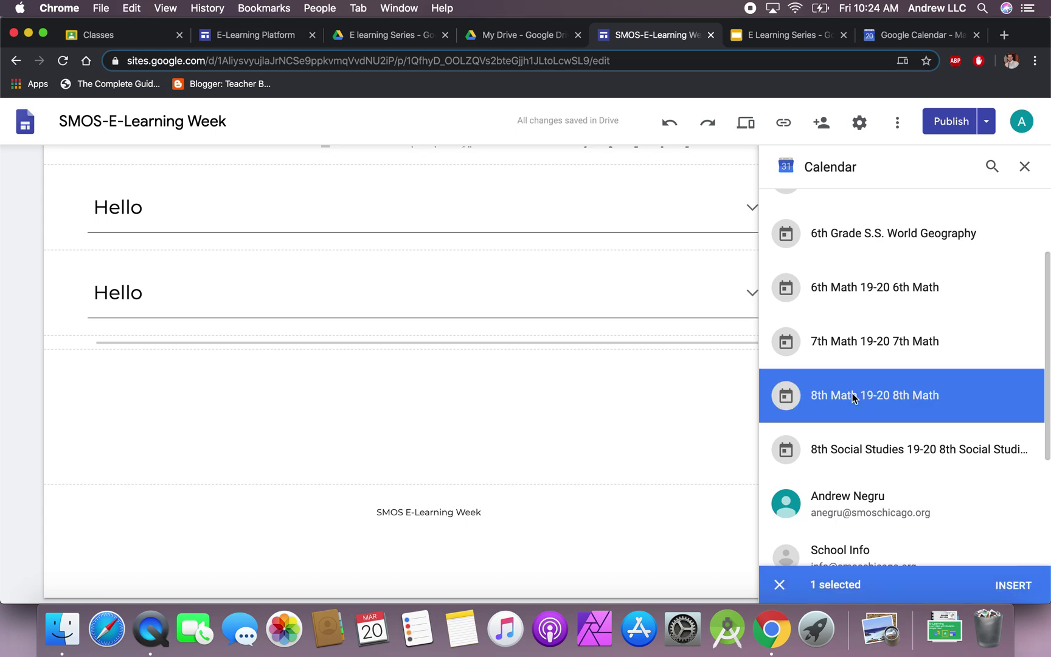
pyautogui.click(1012, 585)
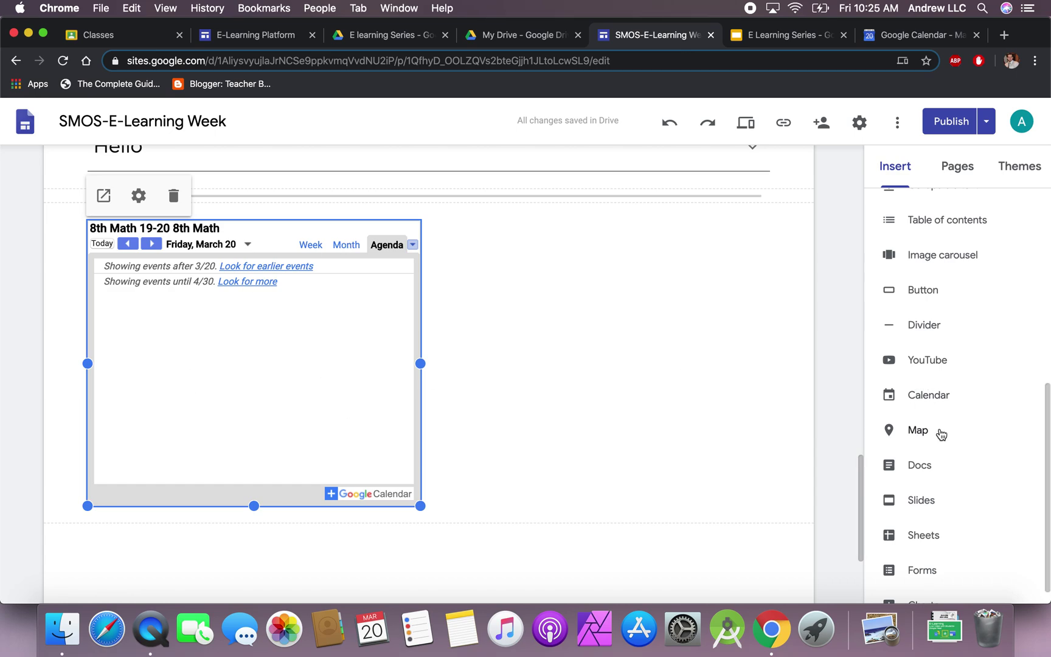
pyautogui.scroll(-1, 938, 434)
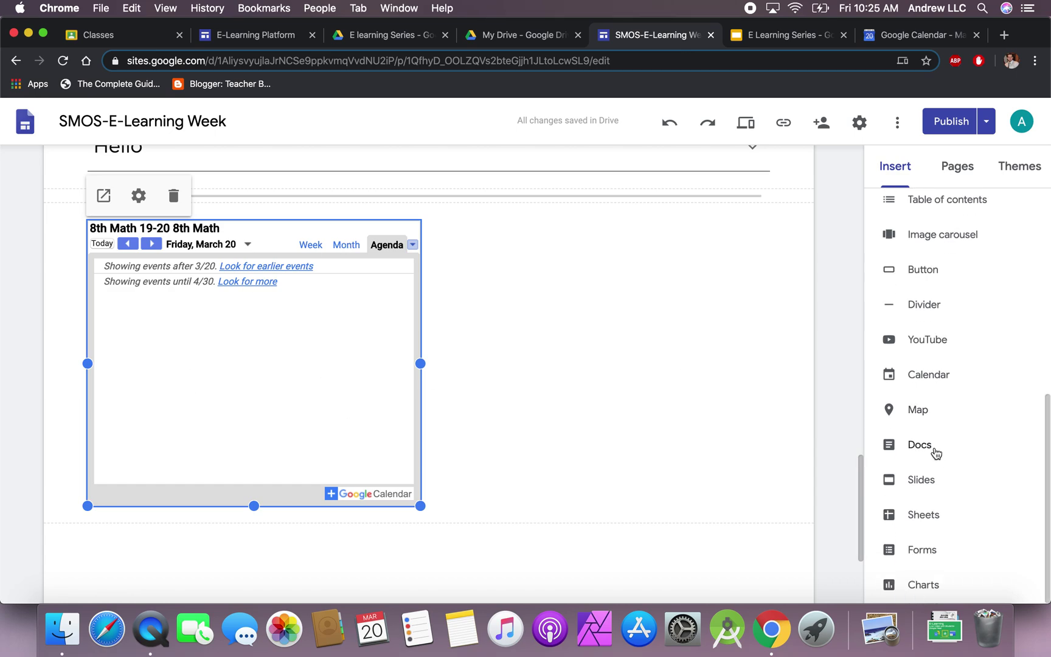
pyautogui.click(935, 453)
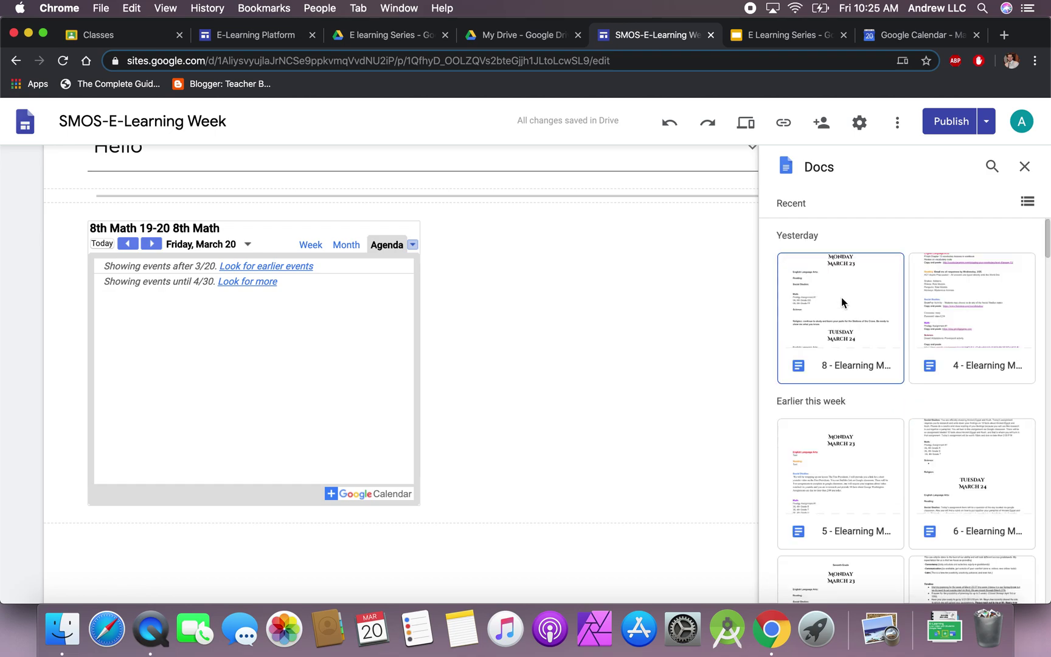
# Step: Embed the Monday March 23 assignments Doc below the calendar
pyautogui.click(818, 312)
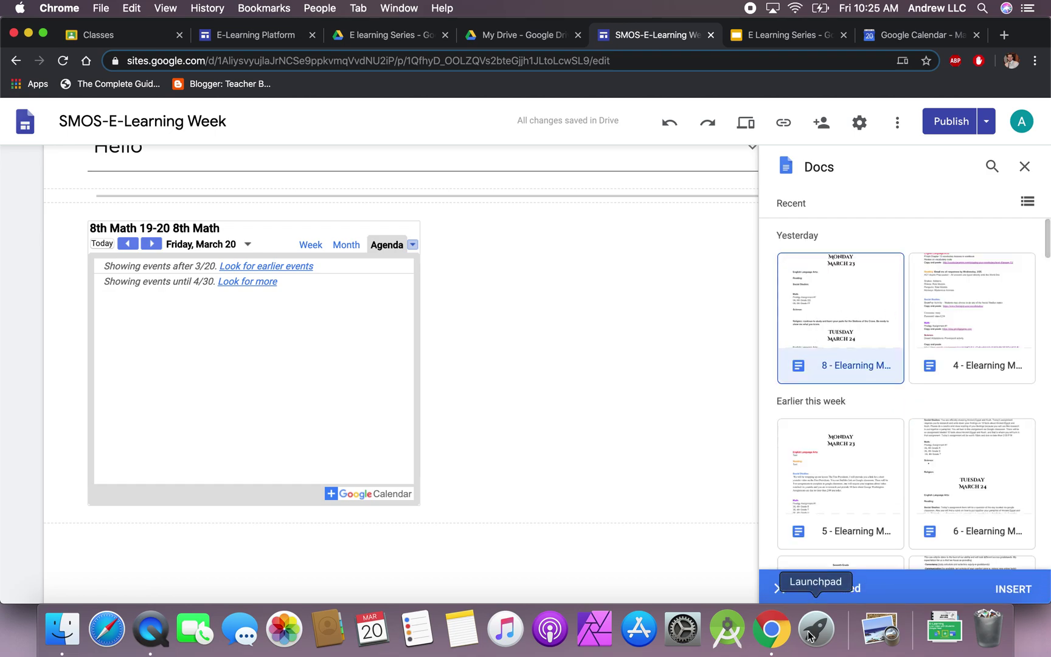
pyautogui.click(1014, 584)
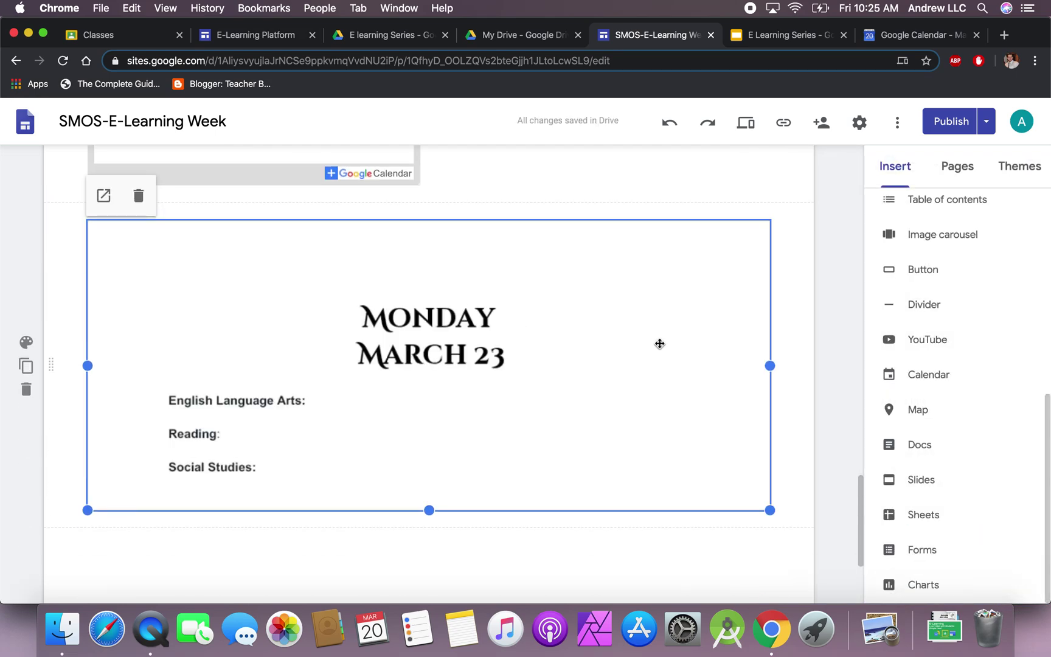
pyautogui.scroll(-2, 481, 380)
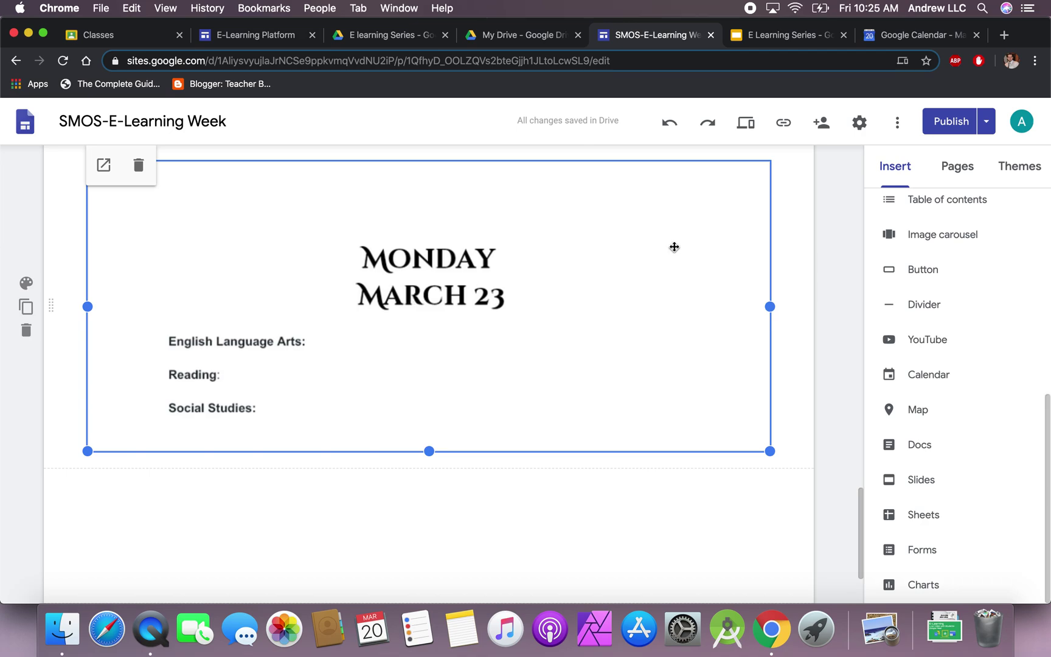
pyautogui.click(704, 487)
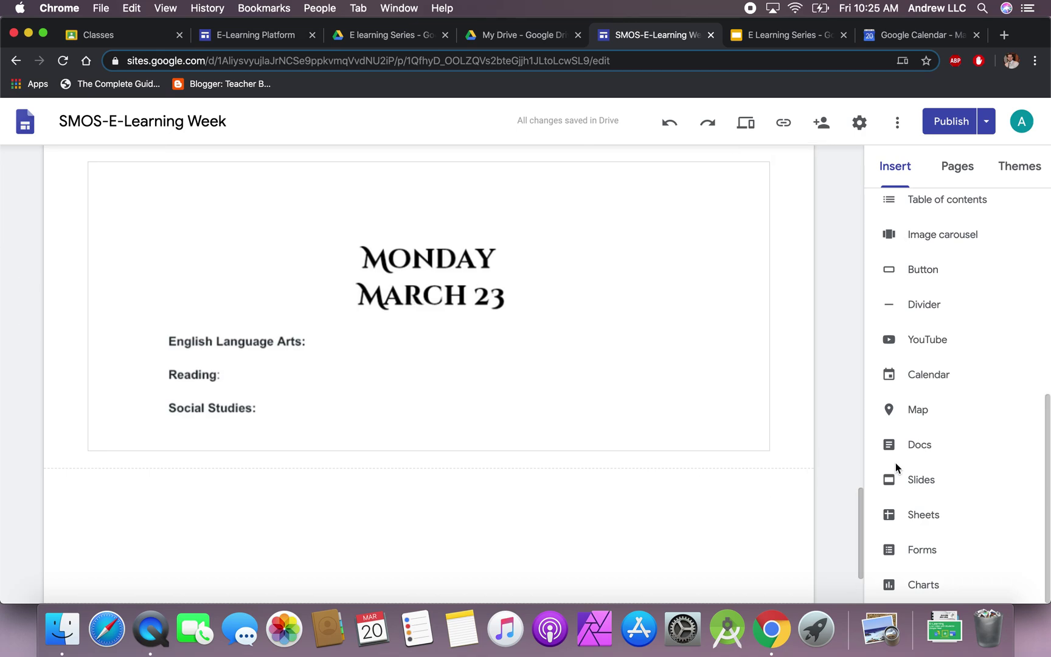
# Step: Embed the E-Learning Week slide deck on the page
pyautogui.click(919, 479)
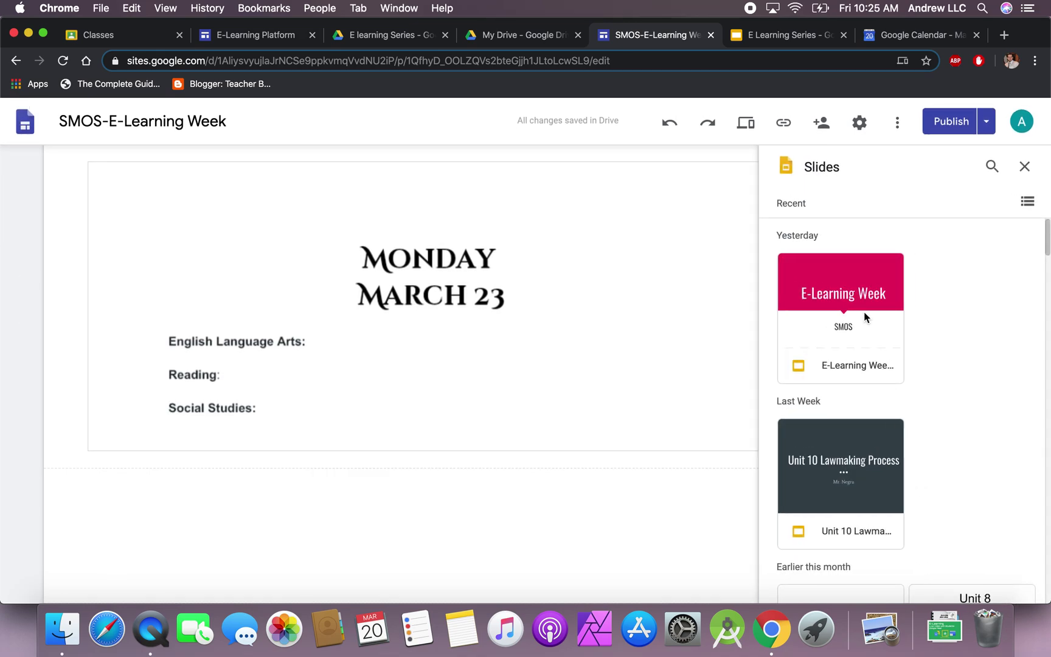
pyautogui.click(855, 298)
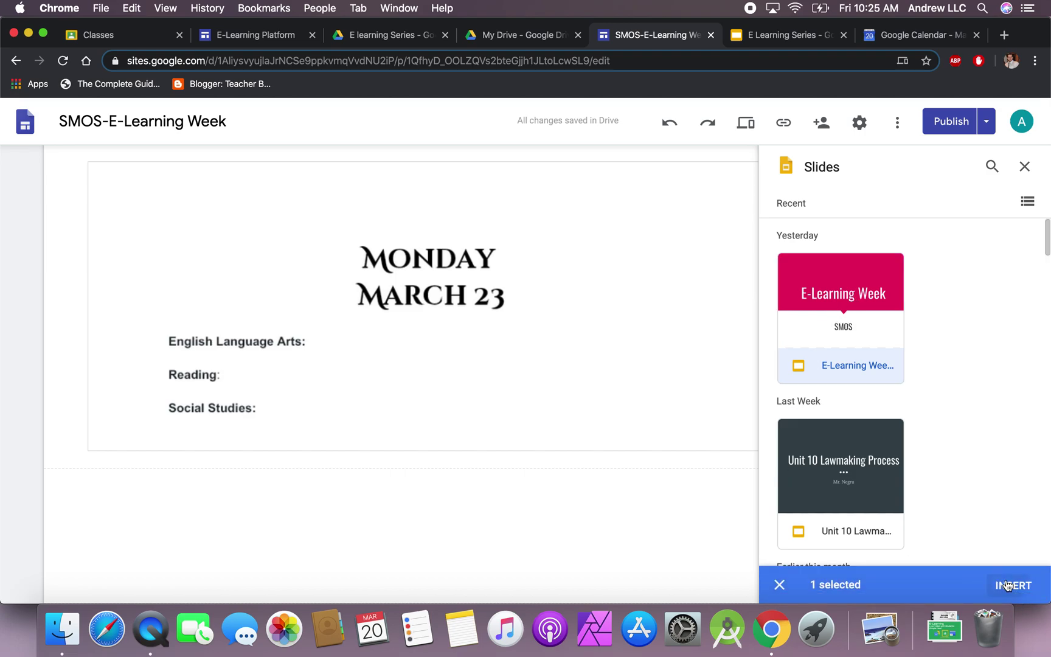
pyautogui.click(1010, 585)
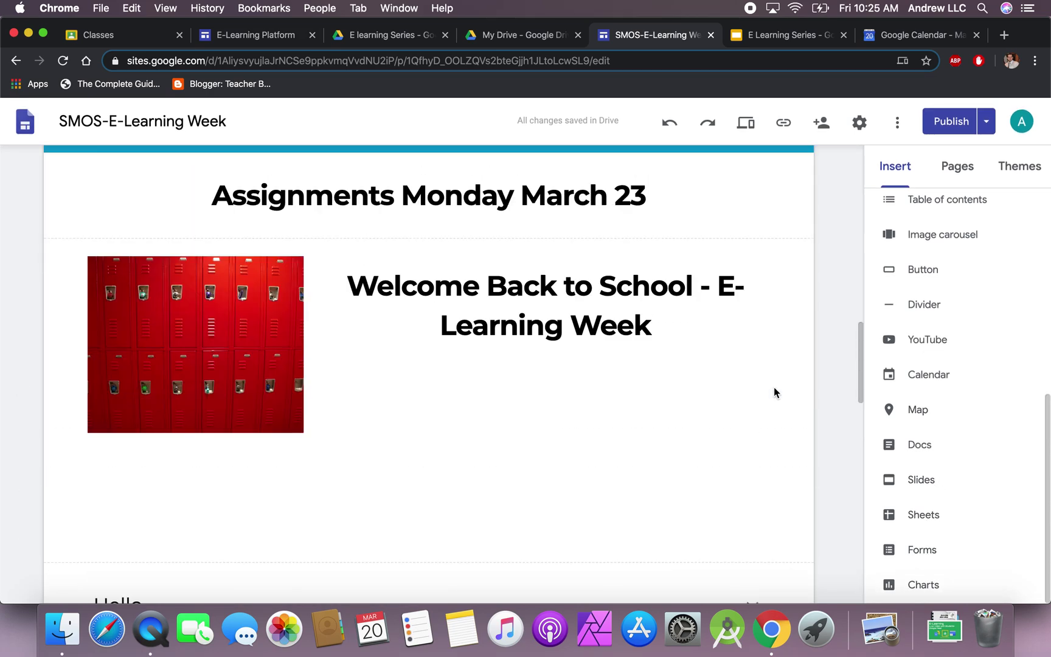
pyautogui.scroll(10, 773, 387)
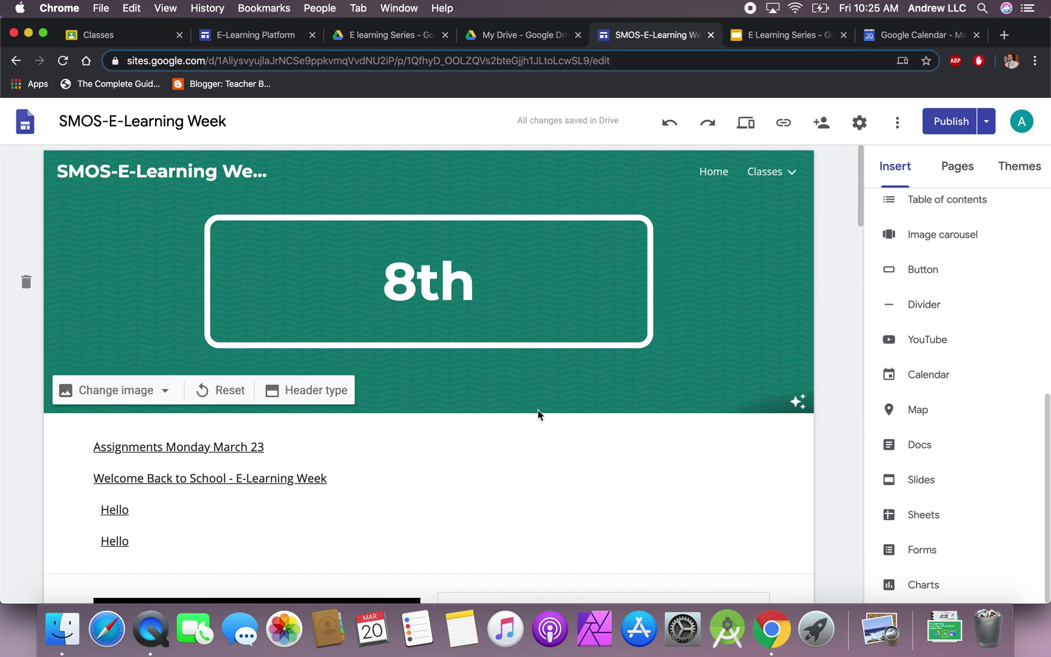
pyautogui.click(1014, 166)
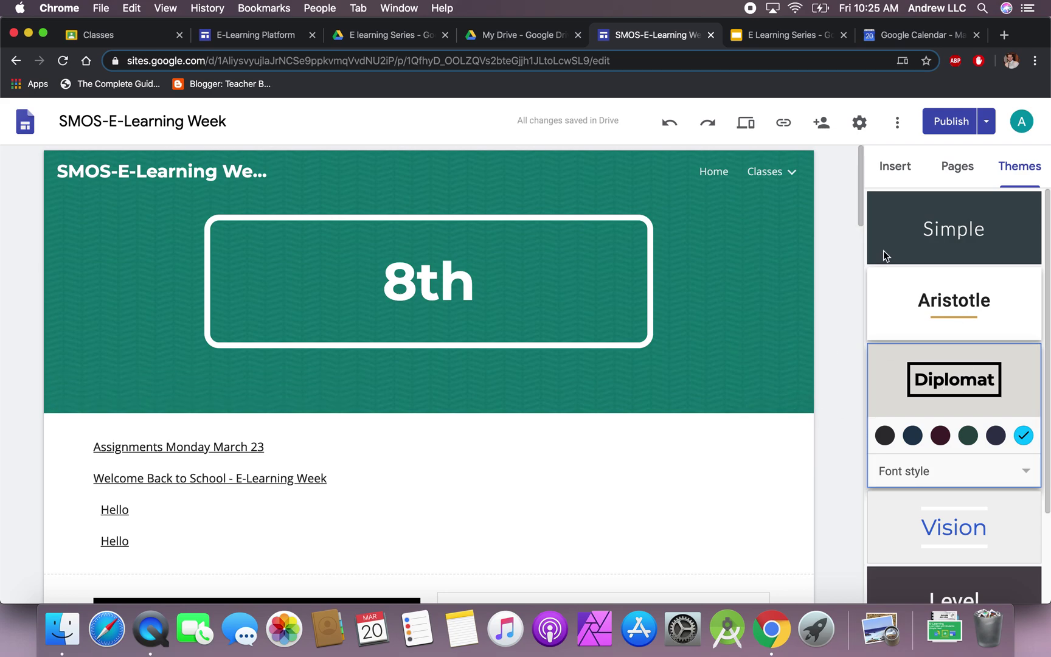
pyautogui.click(957, 166)
pyautogui.click(892, 166)
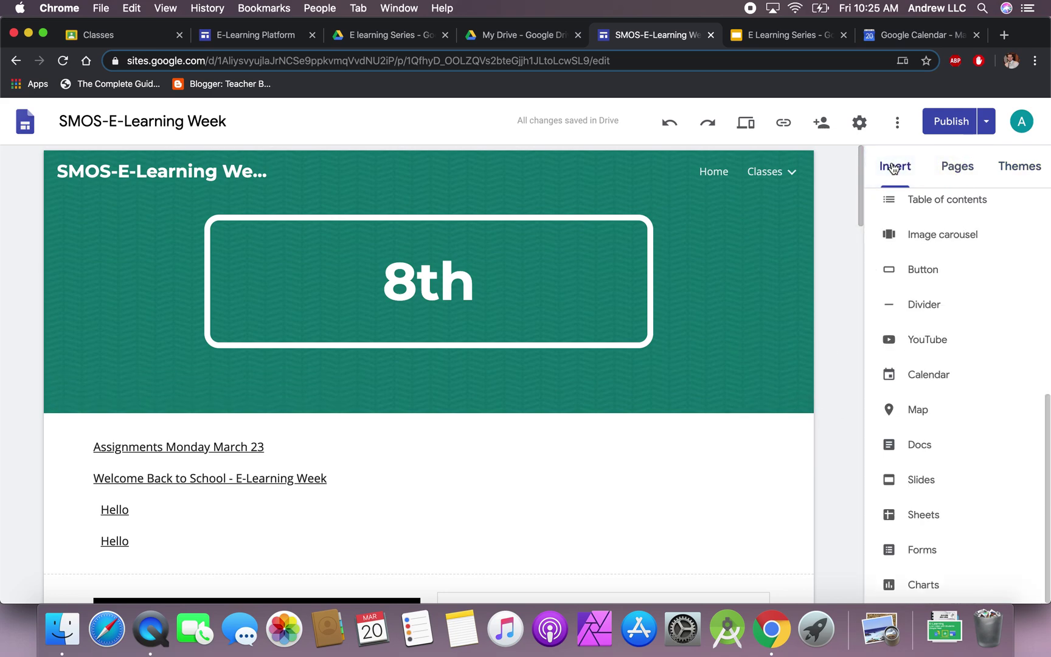
pyautogui.scroll(-5, 525, 405)
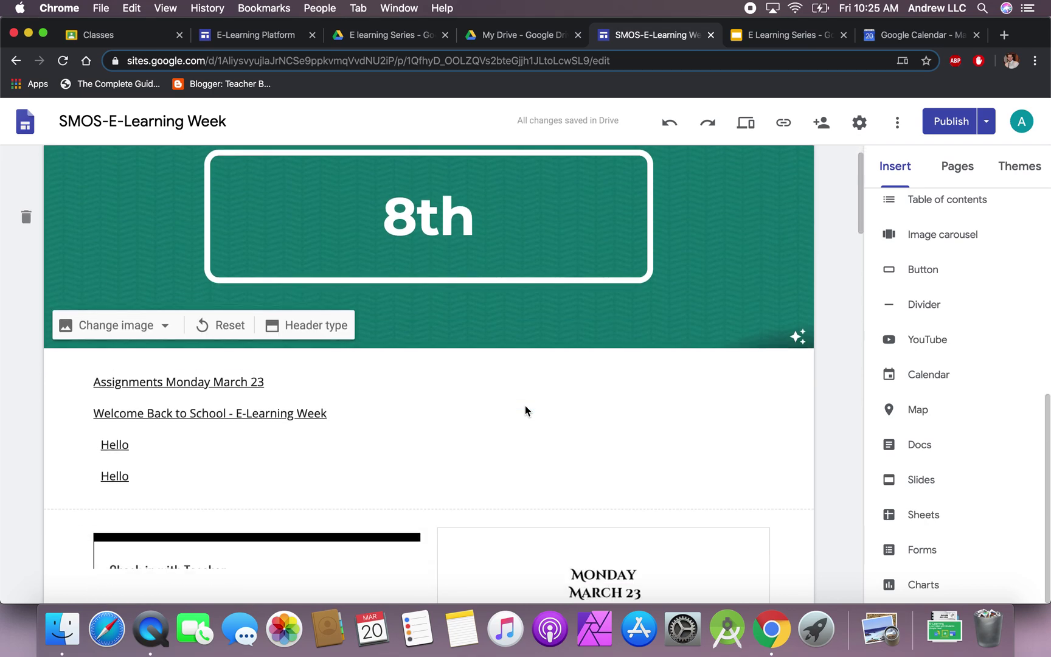
pyautogui.scroll(-5, 517, 359)
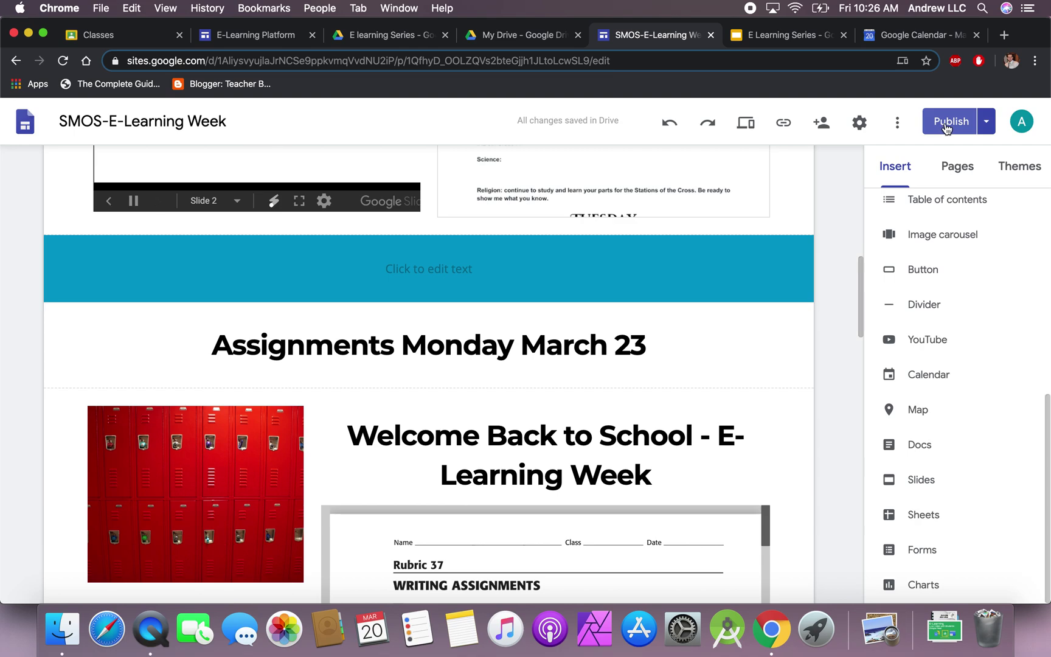
pyautogui.click(946, 125)
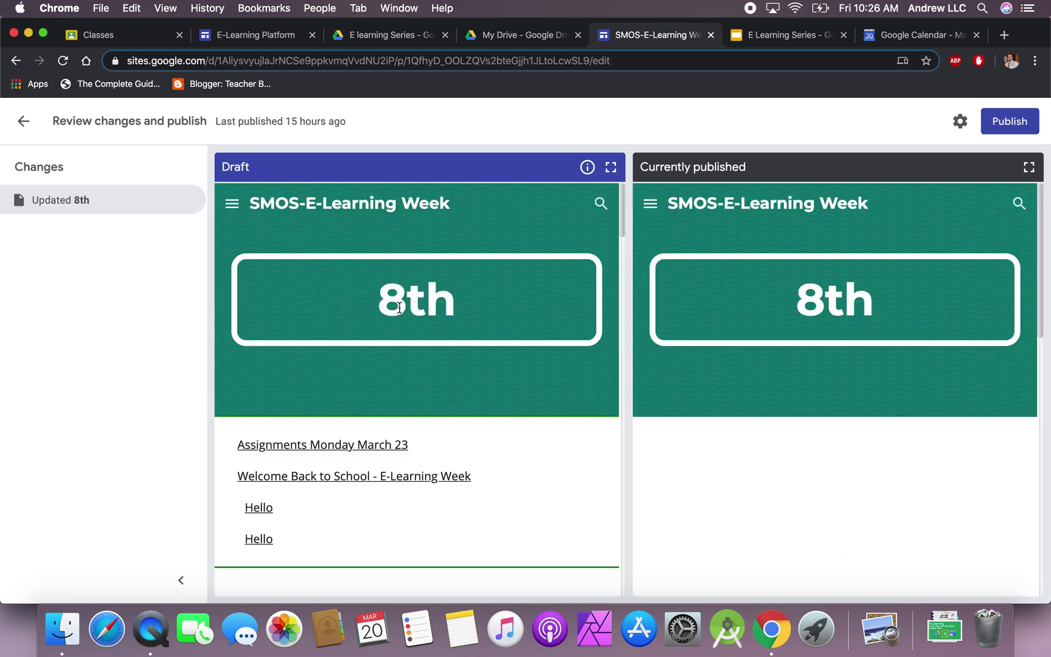
# Step: Review the finished 8th page and publish it to the live site
pyautogui.scroll(-10, 462, 397)
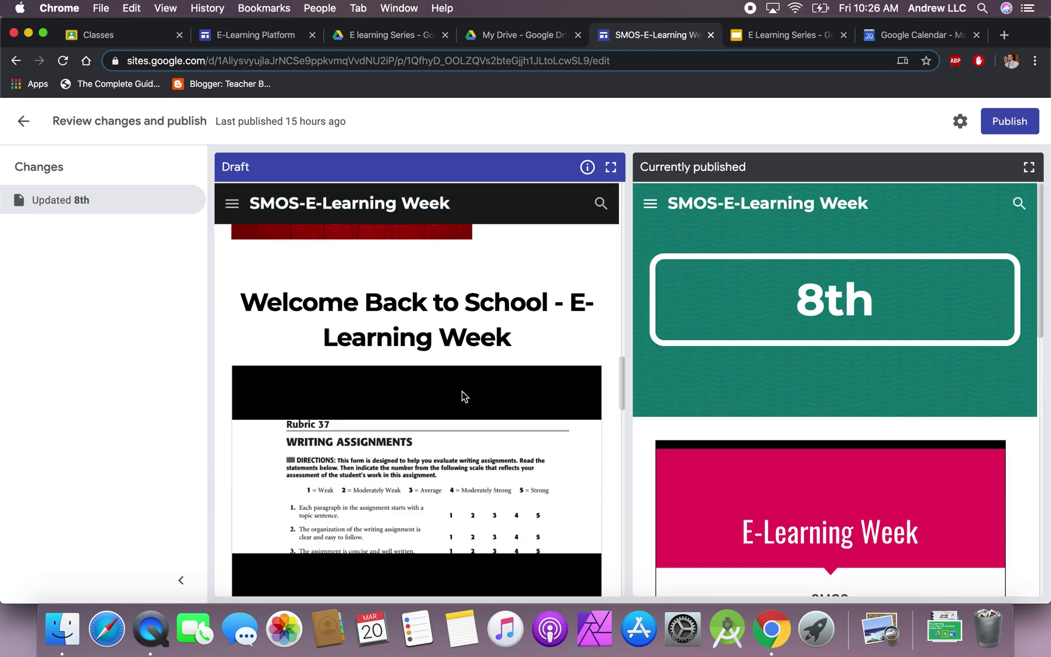
pyautogui.scroll(-10, 462, 391)
pyautogui.scroll(-10, 757, 366)
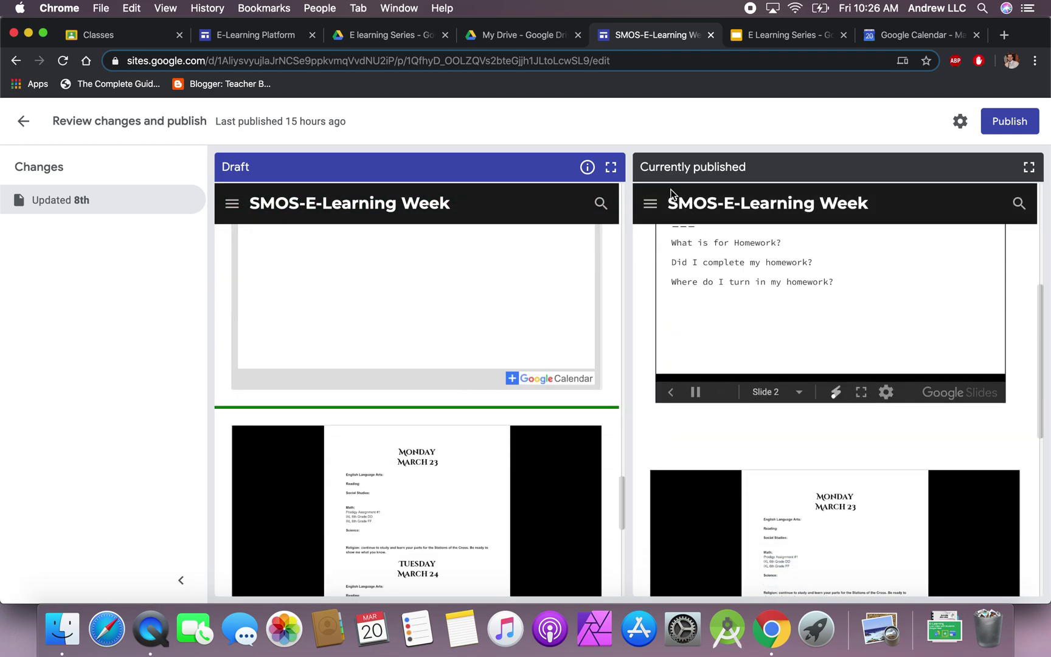
pyautogui.scroll(-3, 723, 393)
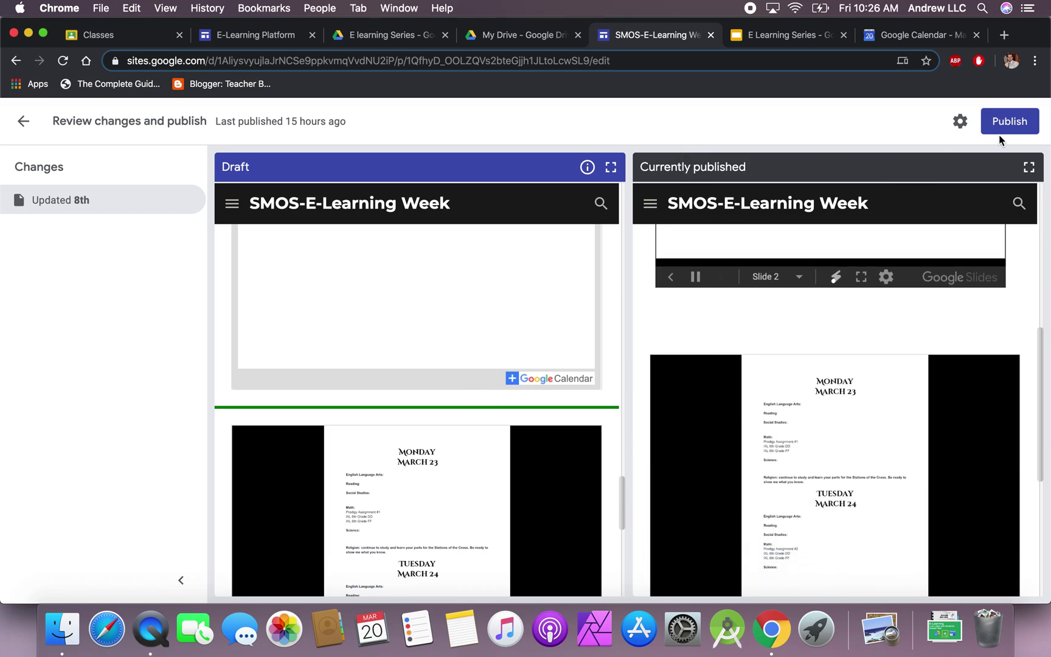
pyautogui.click(1012, 124)
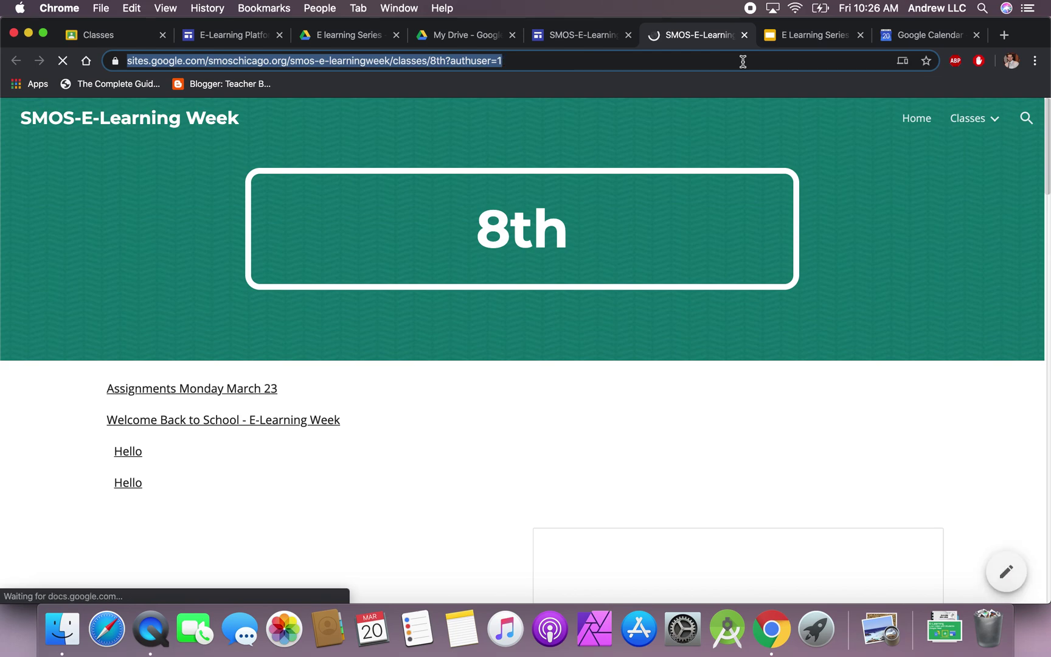
# Step: Load the live 8th page address in a new incognito window
pyautogui.click(1034, 60)
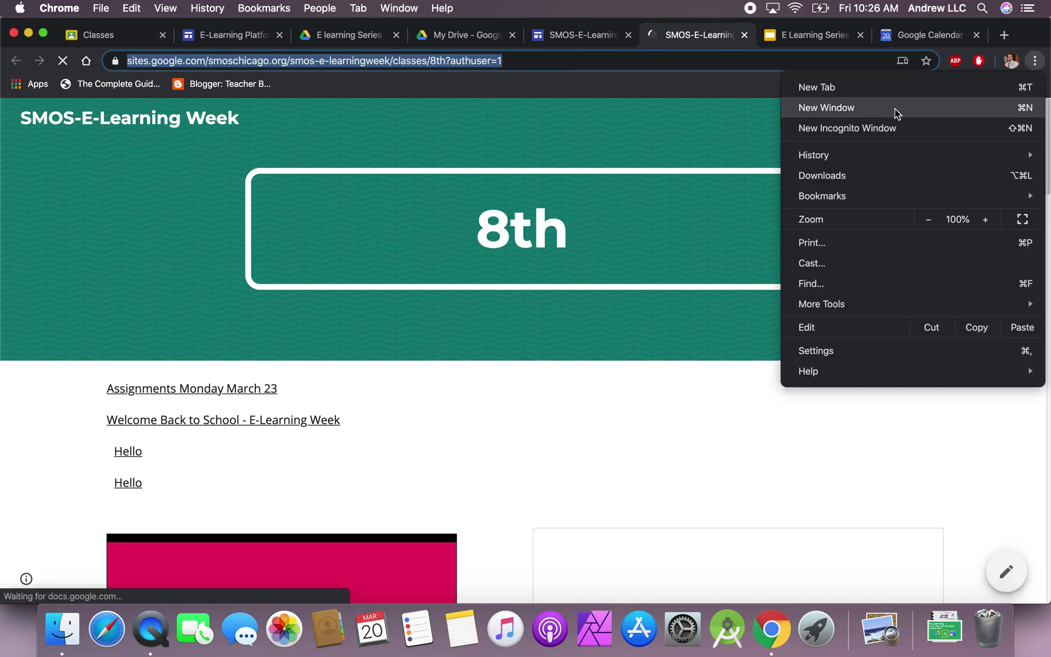
pyautogui.click(889, 127)
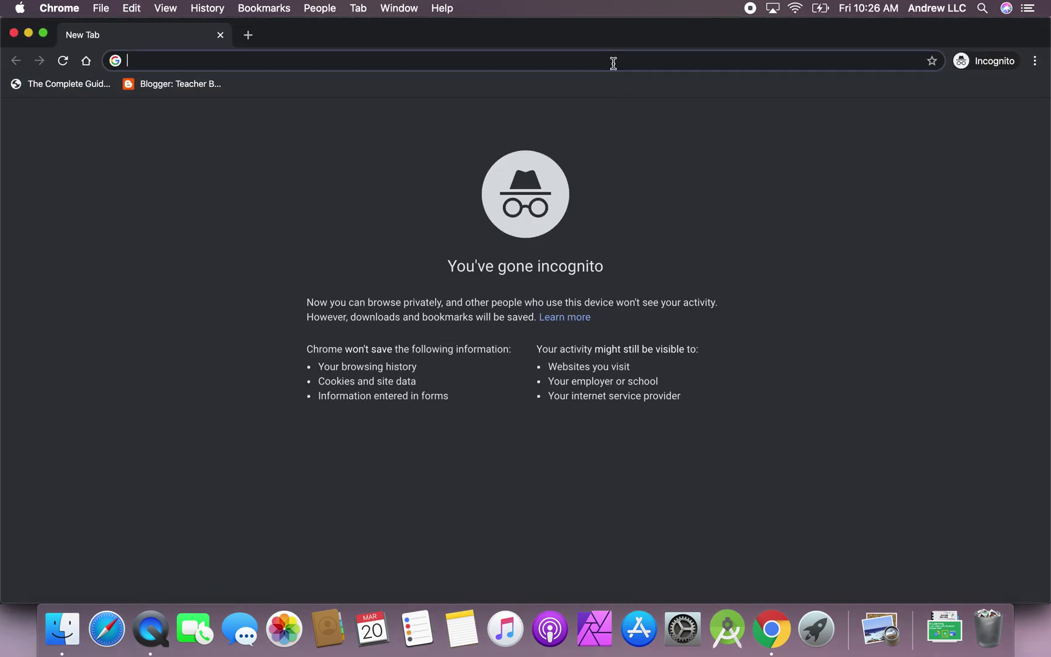
pyautogui.write('https://sites.google.com/smoschicago.org/smos-e-learningweek/classes/8th?authuser=1')
pyautogui.press('Return')
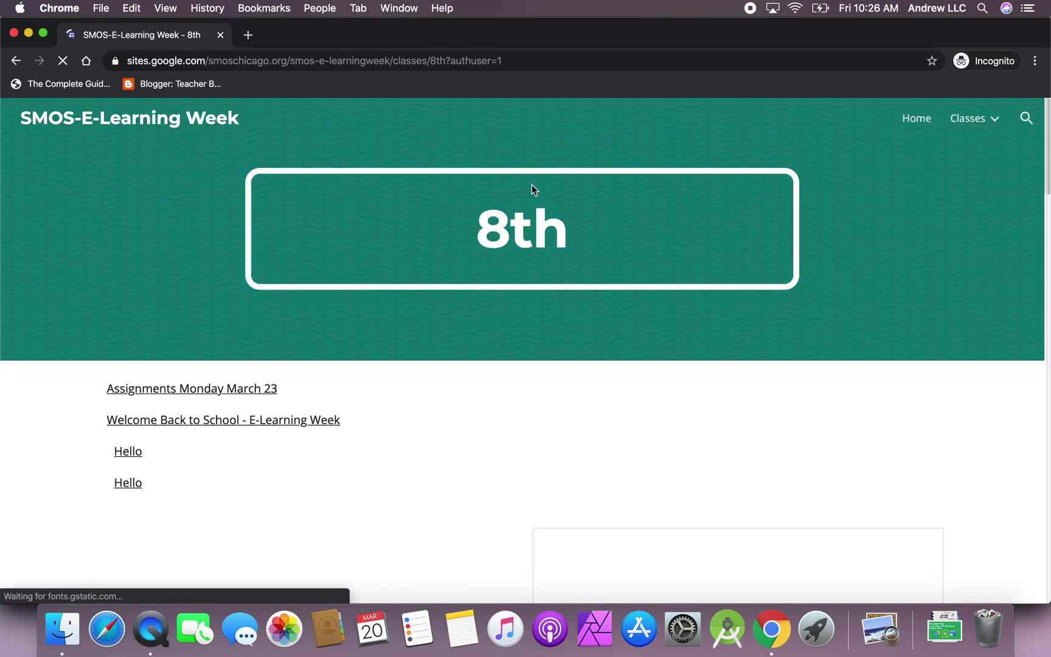
# Step: Go to the Classes > 1st page and check its embedded items, which refuse to connect
pyautogui.click(994, 120)
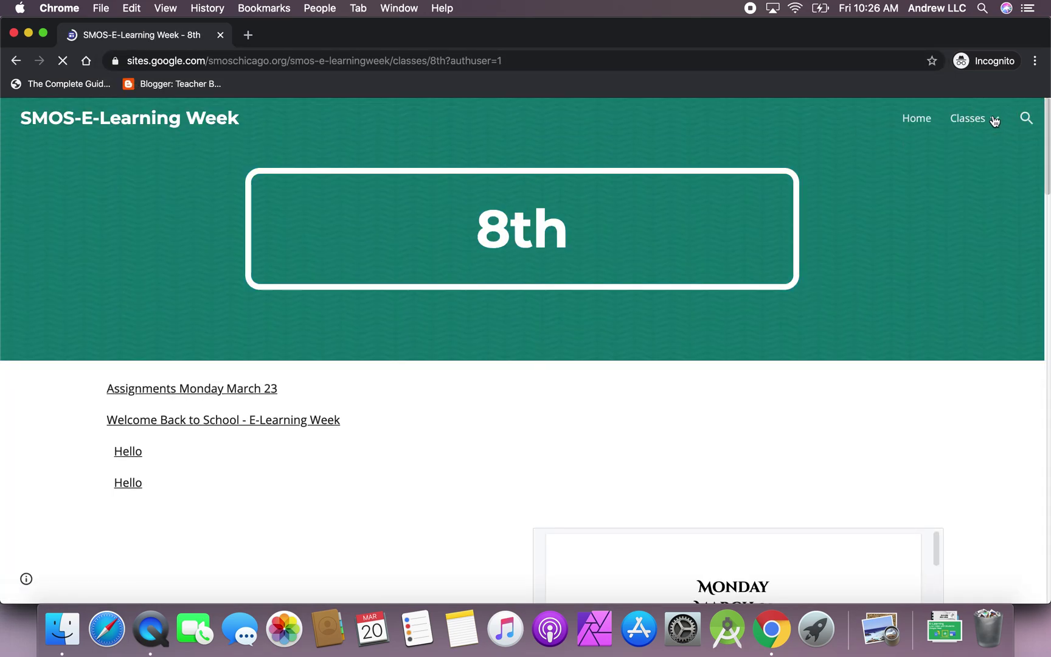
pyautogui.click(893, 221)
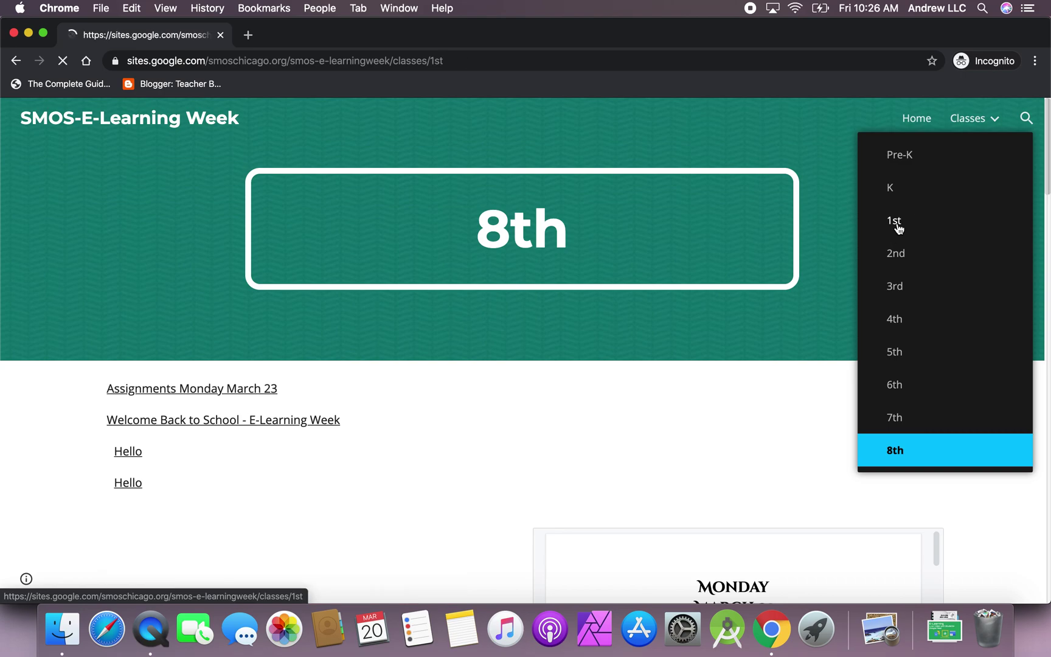
pyautogui.scroll(-2, 549, 282)
pyautogui.scroll(-10, 549, 284)
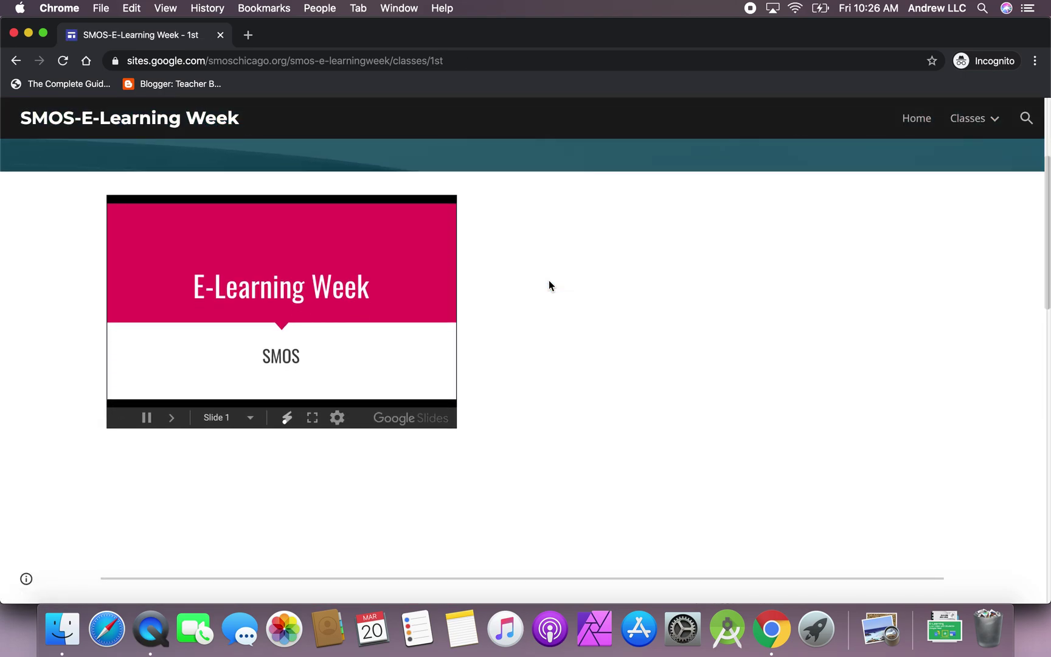
pyautogui.scroll(-2, 504, 351)
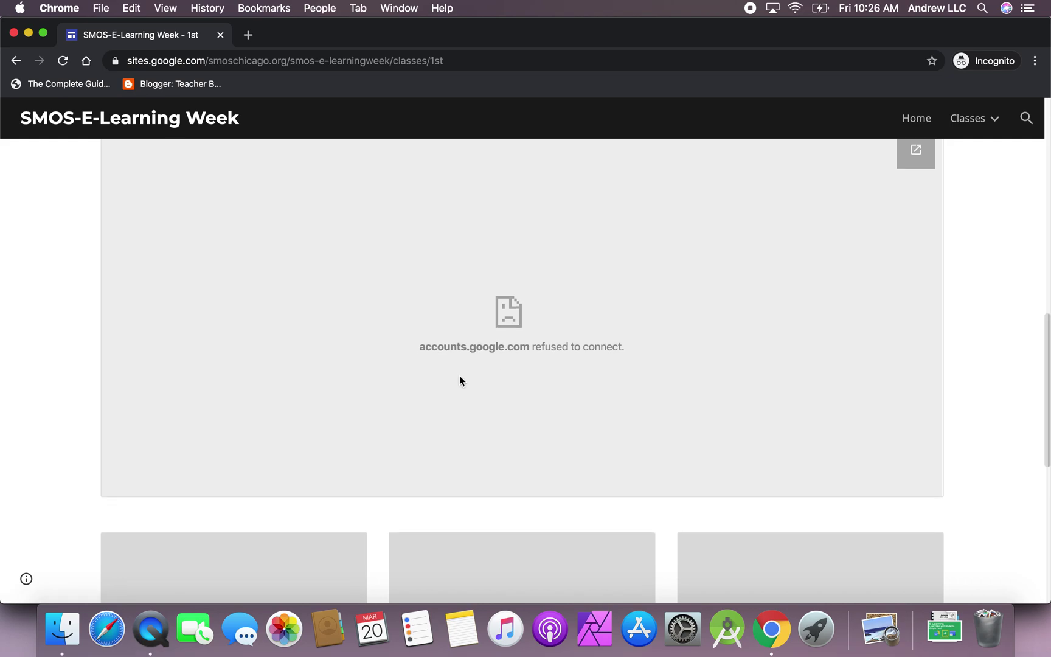
pyautogui.scroll(-4, 459, 375)
pyautogui.scroll(6, 459, 375)
pyautogui.scroll(-1, 459, 376)
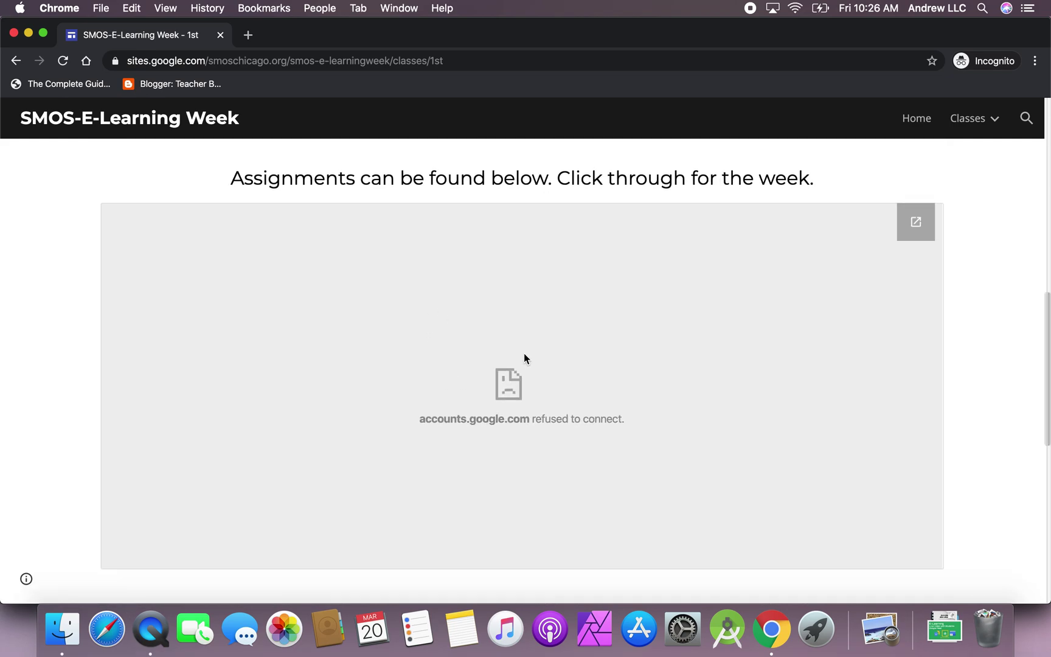
pyautogui.scroll(-1, 468, 436)
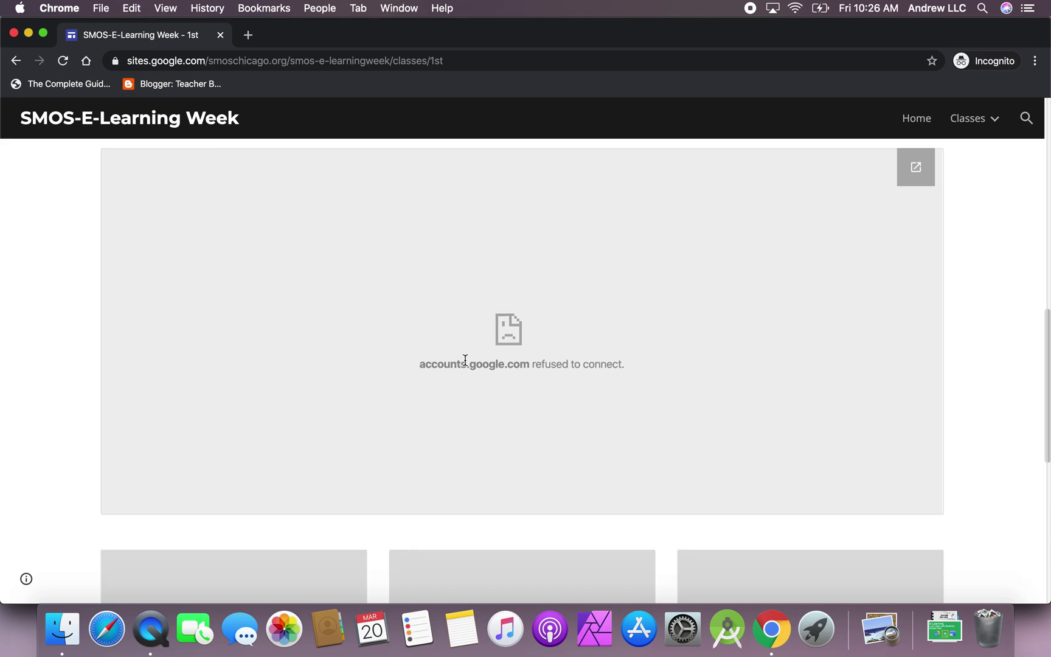
pyautogui.scroll(-6, 464, 361)
pyautogui.scroll(10, 465, 360)
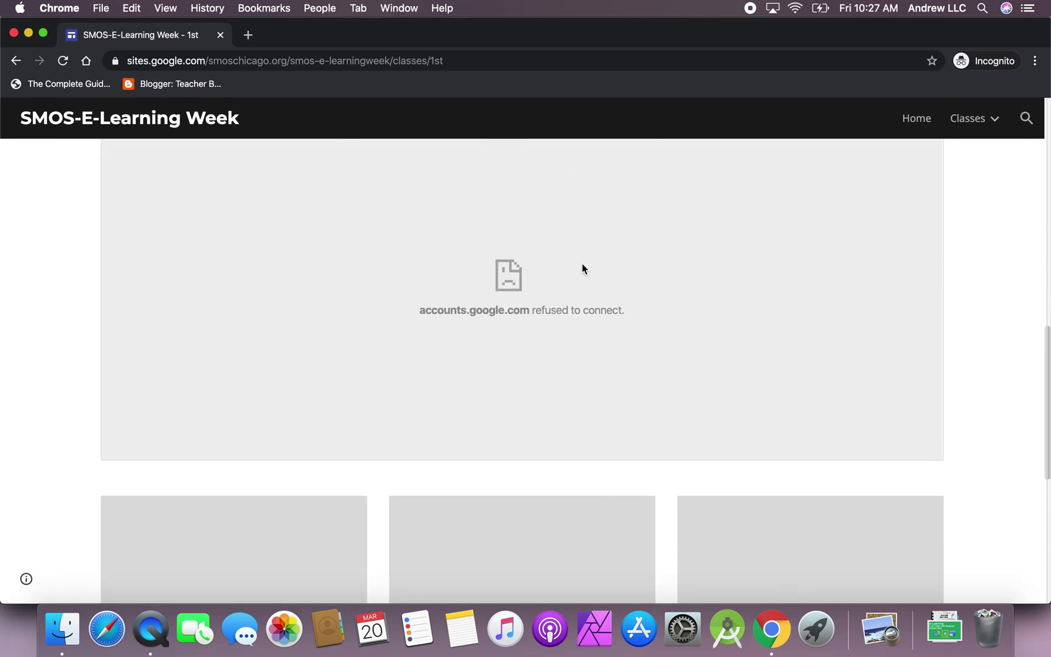
pyautogui.scroll(2, 484, 273)
pyautogui.scroll(-4, 453, 340)
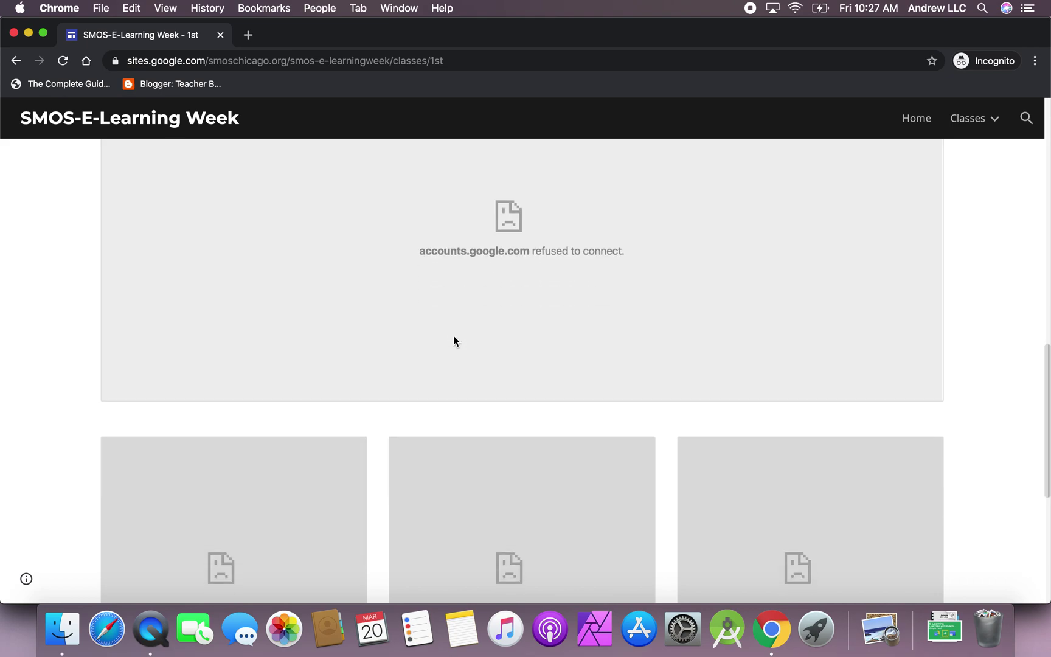
pyautogui.scroll(-1, 377, 407)
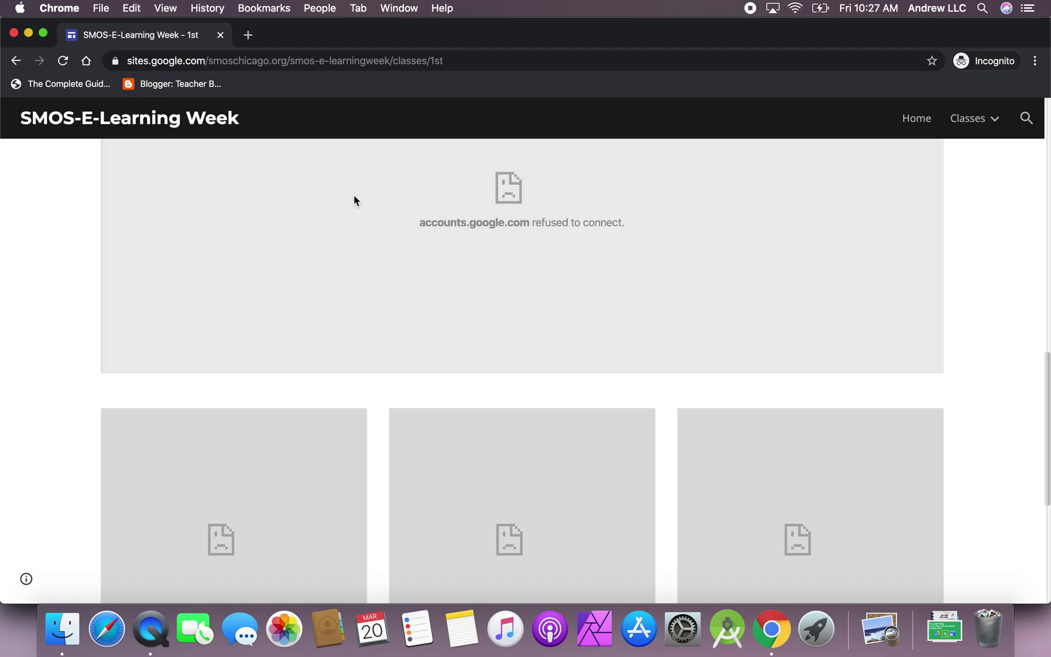
# Step: Open the advanced sharing settings of the 5 - Elearning Mar 23-27 Doc and start changing link access
pyautogui.click(28, 33)
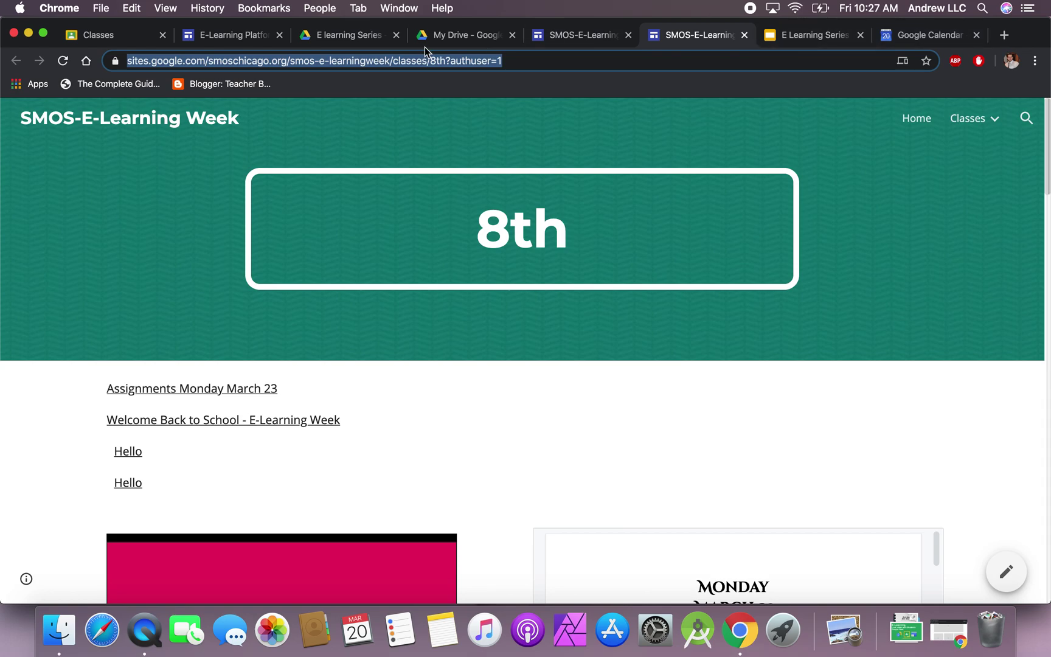
pyautogui.click(472, 35)
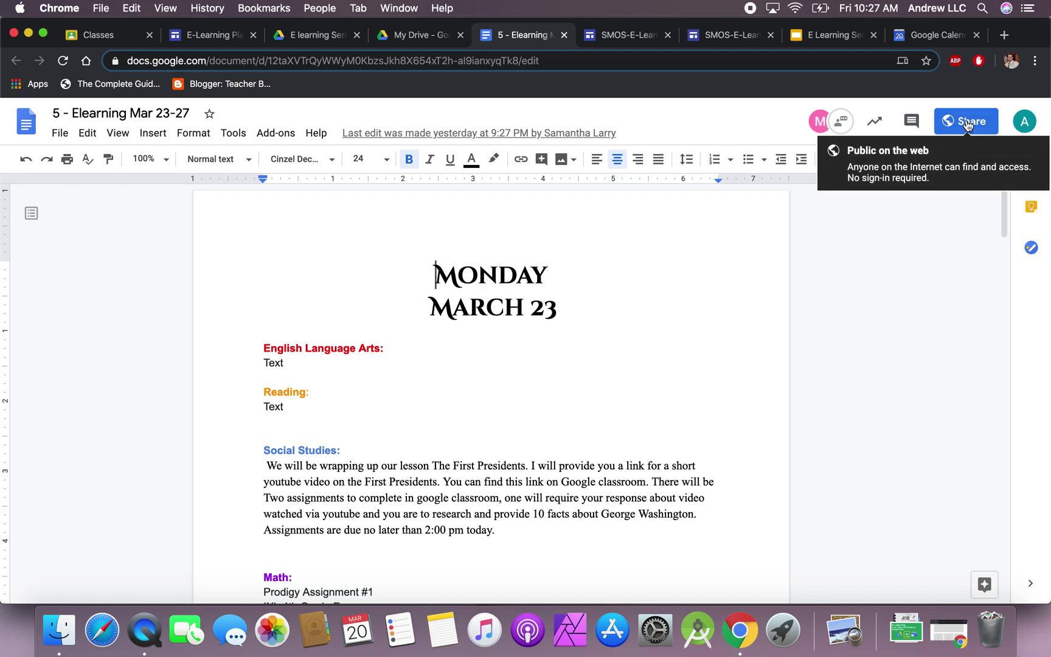
pyautogui.click(968, 125)
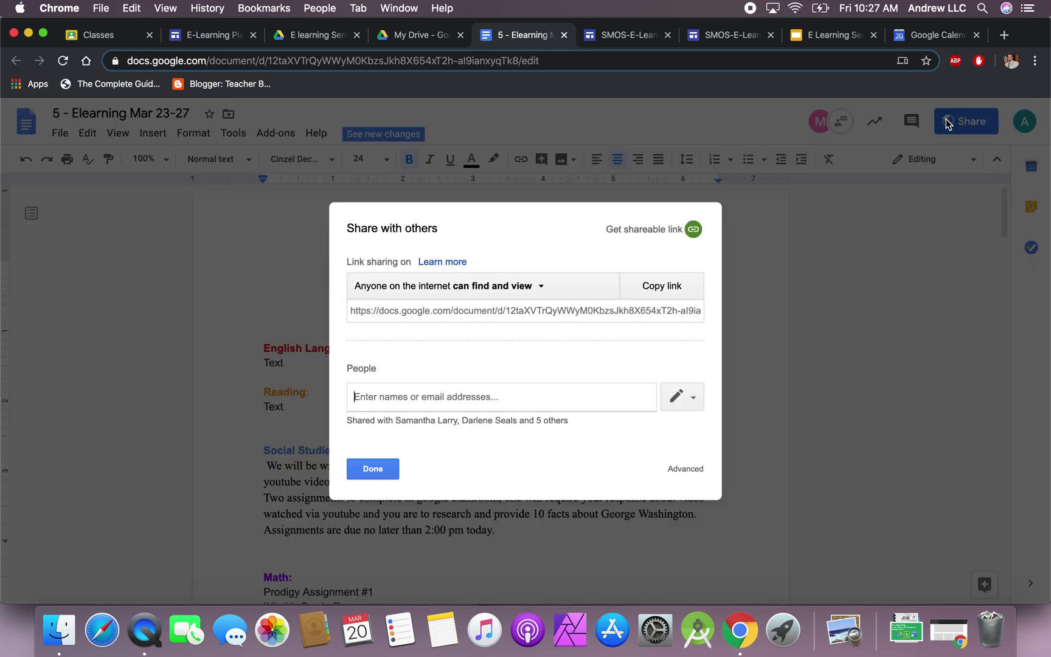
pyautogui.click(684, 470)
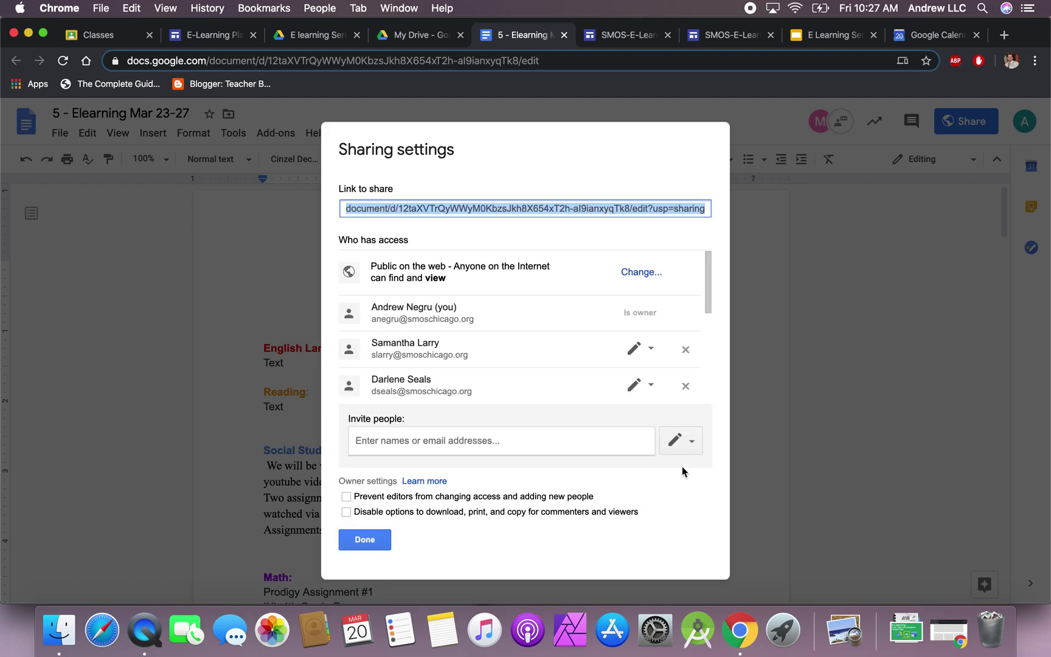
pyautogui.moveTo(342, 240); pyautogui.dragTo(407, 237)
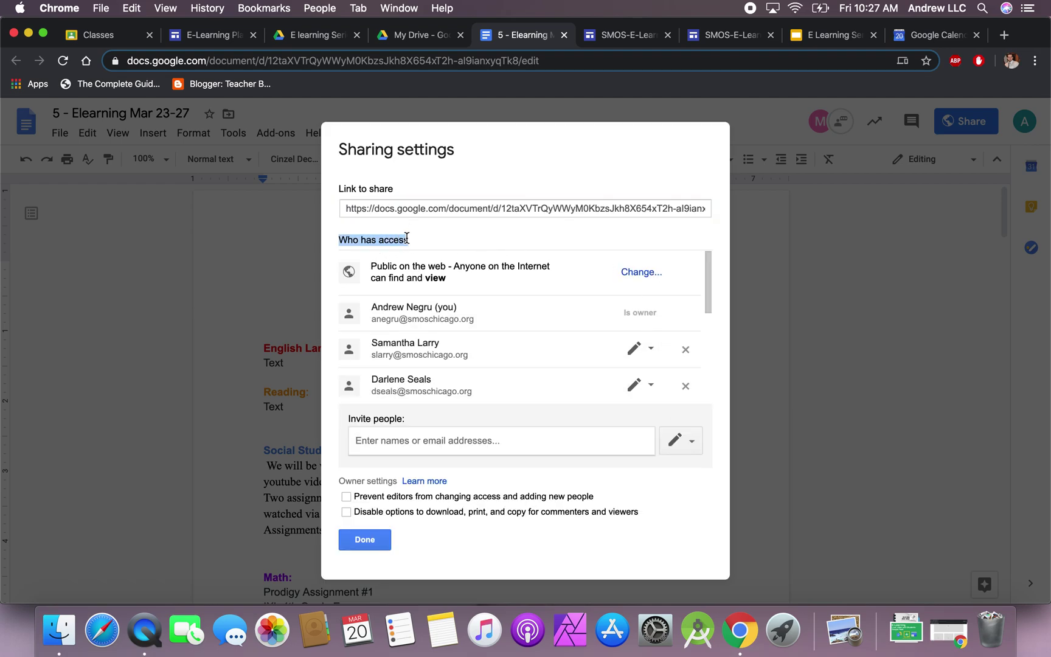
pyautogui.click(642, 274)
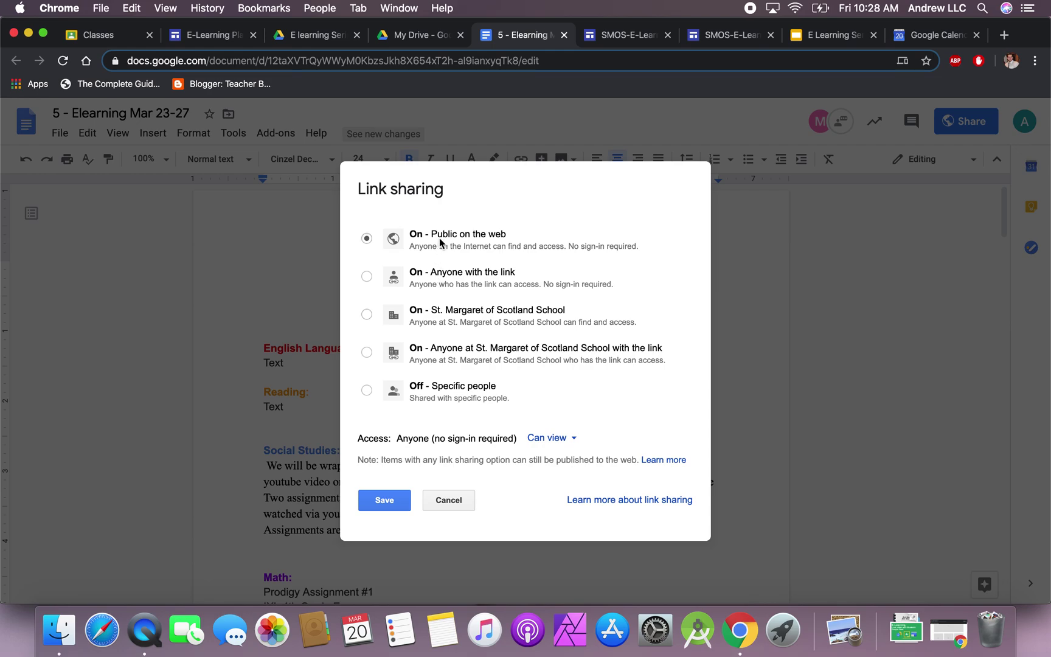
# Step: Save link sharing as On - Public on the web with Can view access
pyautogui.click(366, 238)
pyautogui.click(539, 440)
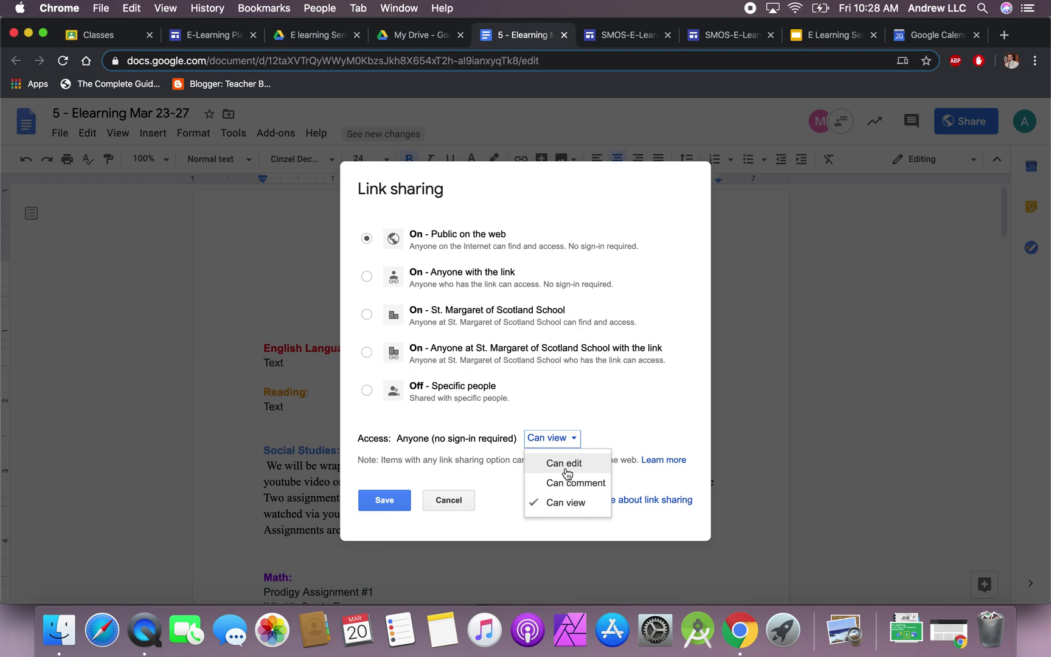
pyautogui.click(480, 292)
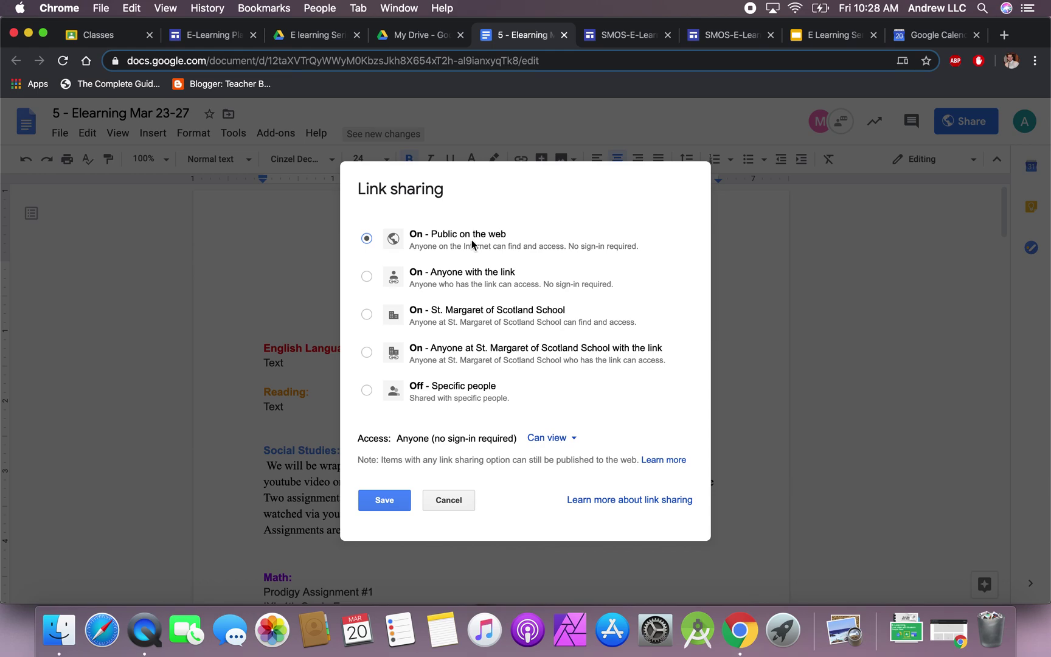
pyautogui.click(386, 501)
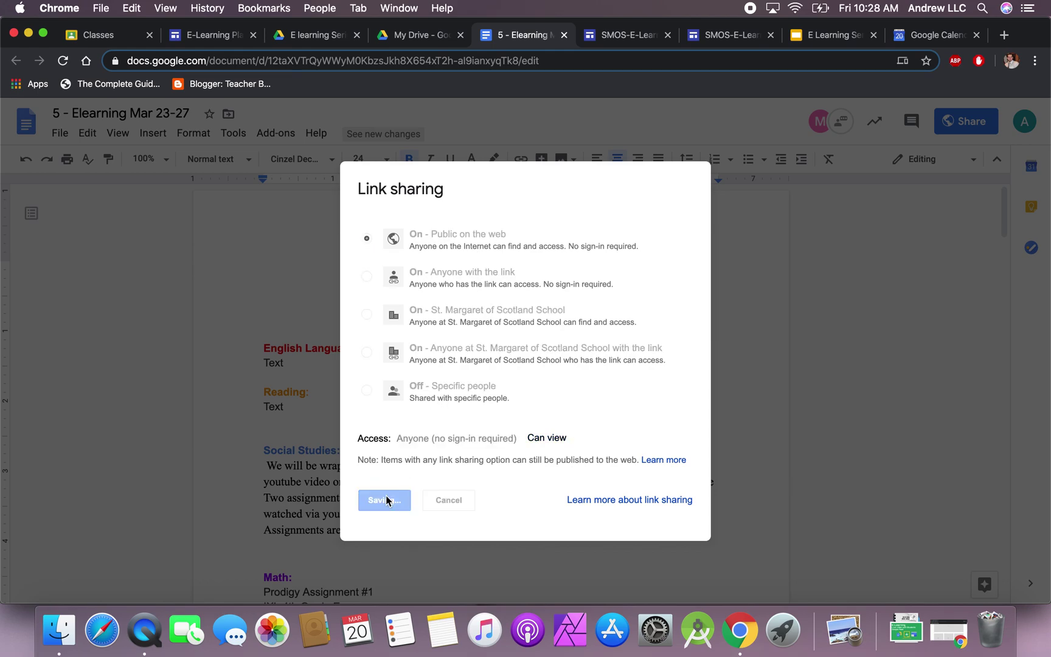